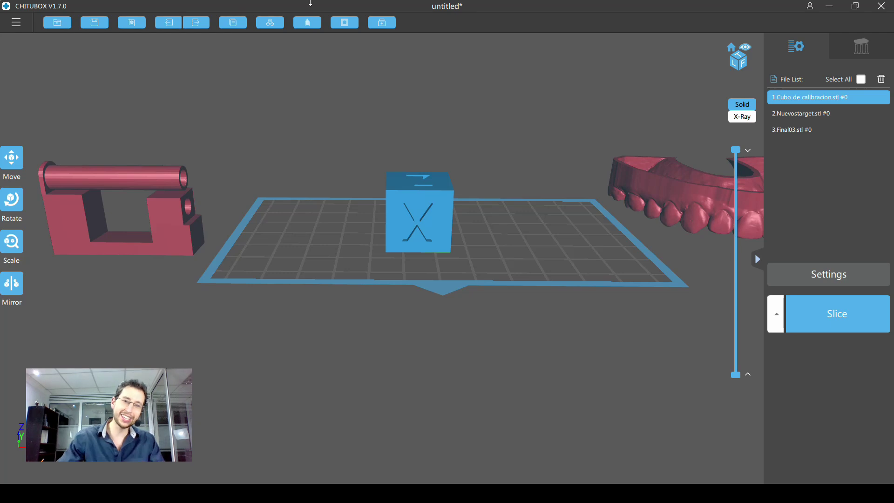
Pan and orbit around the build plate and select the Final03 dental model
middle_click_drag(490, 246, 487, 227)
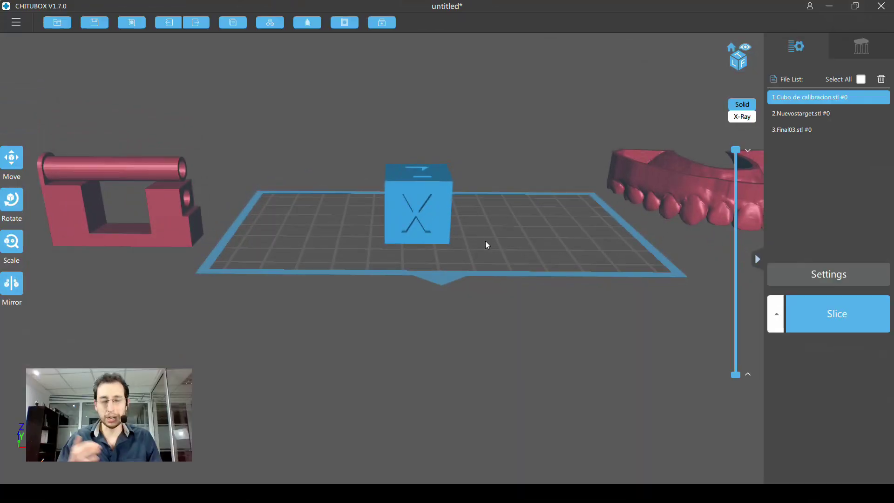
right_click_drag(511, 177, 516, 200)
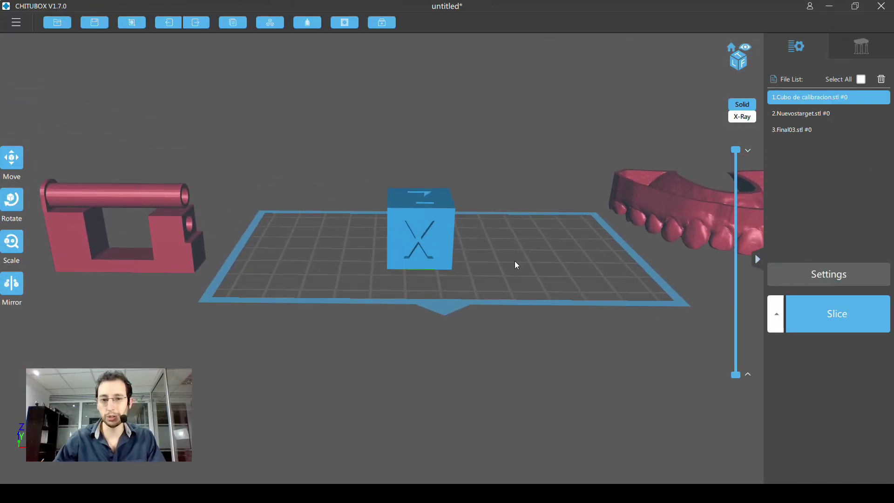
mouse_move(515, 265)
left_mouse_down()
mouse_move(517, 240)
mouse_move(515, 267)
left_mouse_up()
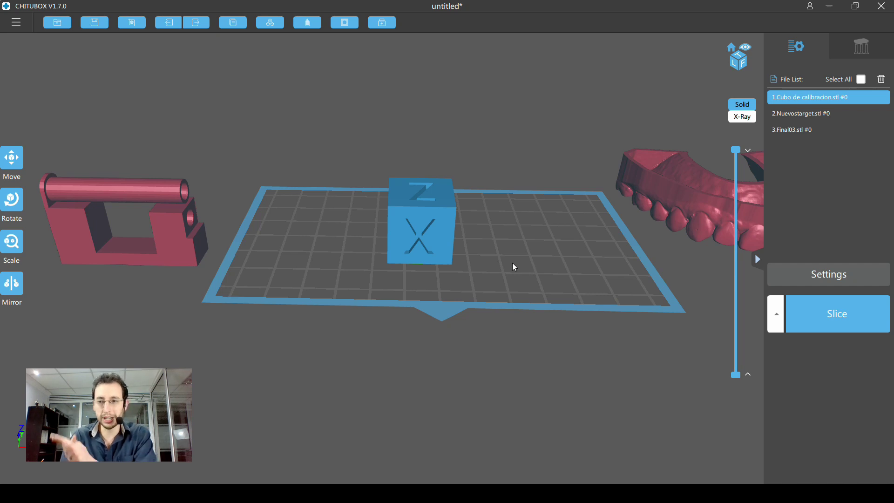
mouse_move(512, 263)
left_mouse_down()
mouse_move(508, 242)
mouse_move(539, 302)
mouse_move(462, 329)
mouse_move(487, 305)
mouse_move(493, 319)
mouse_move(507, 298)
mouse_move(496, 282)
left_mouse_up()
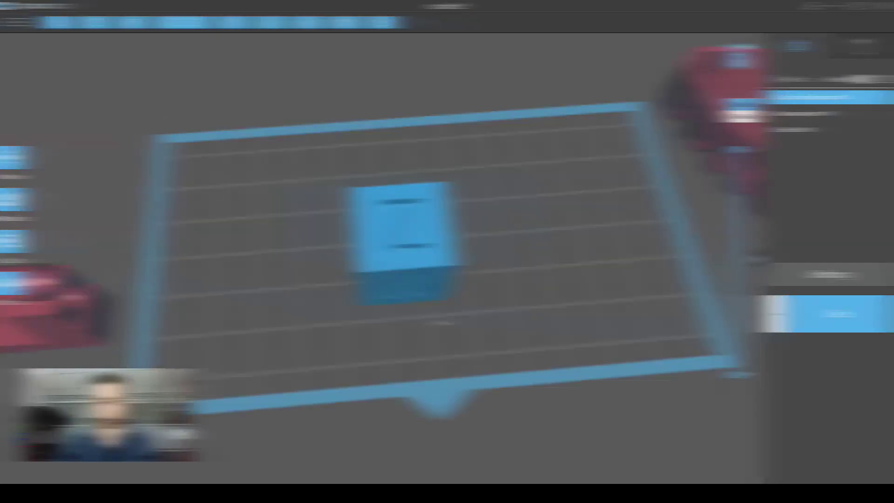
left_click(689, 192)
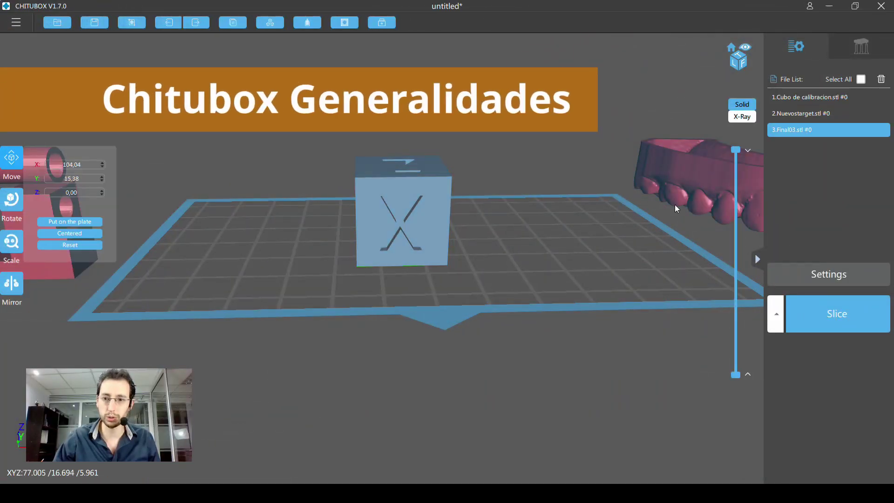
mouse_move(501, 319)
left_mouse_down()
mouse_move(515, 329)
mouse_move(569, 300)
mouse_move(538, 288)
mouse_move(547, 303)
mouse_move(503, 304)
mouse_move(492, 284)
mouse_move(529, 267)
mouse_move(545, 299)
mouse_move(543, 265)
mouse_move(476, 275)
mouse_move(446, 295)
left_mouse_up()
Zoom and orbit the view in close on the calibration cube
scroll(514, 329, "up", 2)
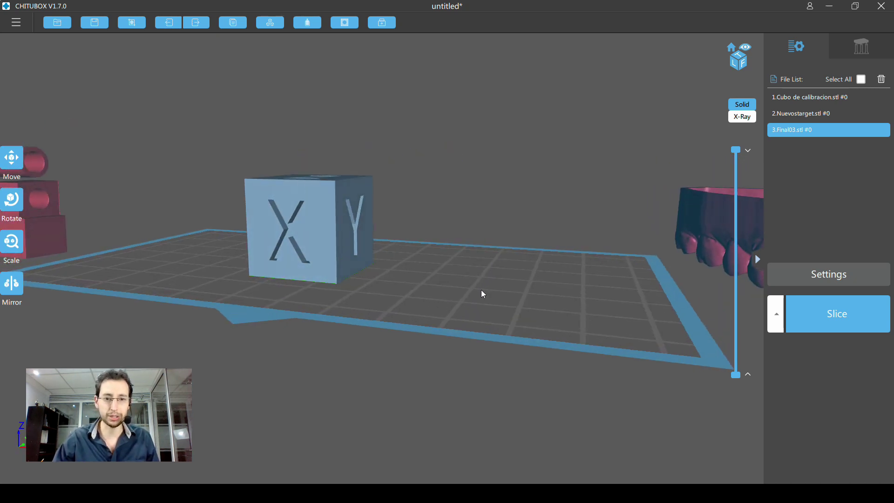
left_click_drag(384, 260, 427, 274)
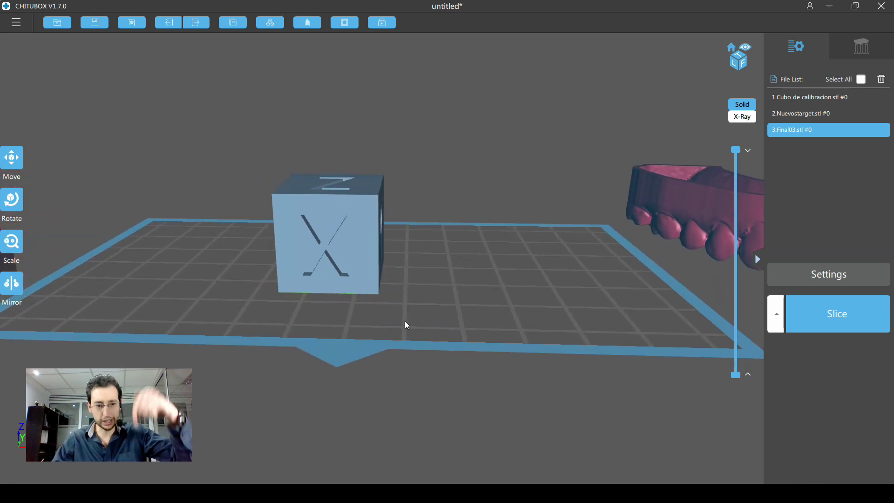
mouse_move(458, 294)
left_mouse_down()
mouse_move(442, 286)
mouse_move(461, 228)
left_mouse_up()
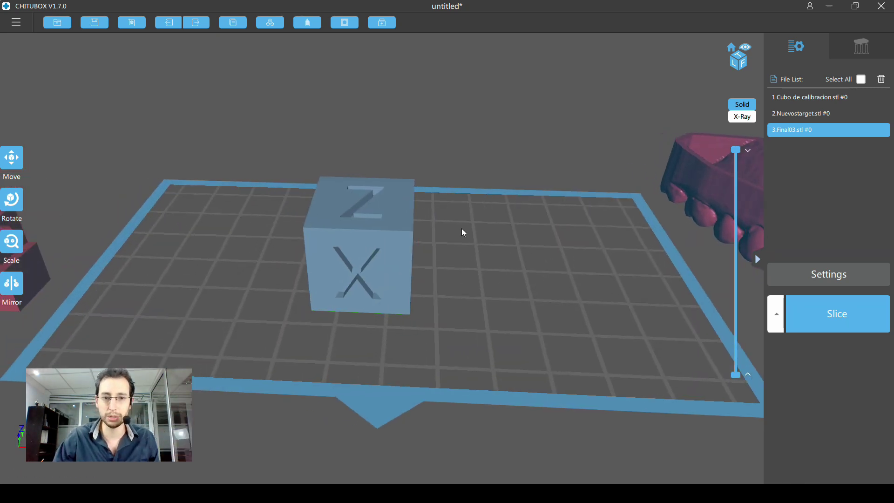
mouse_move(459, 232)
left_mouse_down()
mouse_move(439, 252)
mouse_move(413, 245)
mouse_move(473, 221)
mouse_move(470, 240)
mouse_move(447, 208)
mouse_move(468, 244)
mouse_move(513, 231)
mouse_move(430, 198)
mouse_move(489, 205)
mouse_move(413, 209)
mouse_move(459, 229)
mouse_move(511, 278)
mouse_move(527, 252)
mouse_move(510, 239)
left_mouse_up()
mouse_move(746, 68)
left_mouse_down()
mouse_move(731, 65)
mouse_move(454, 250)
mouse_move(457, 271)
mouse_move(490, 236)
mouse_move(498, 199)
left_mouse_up()
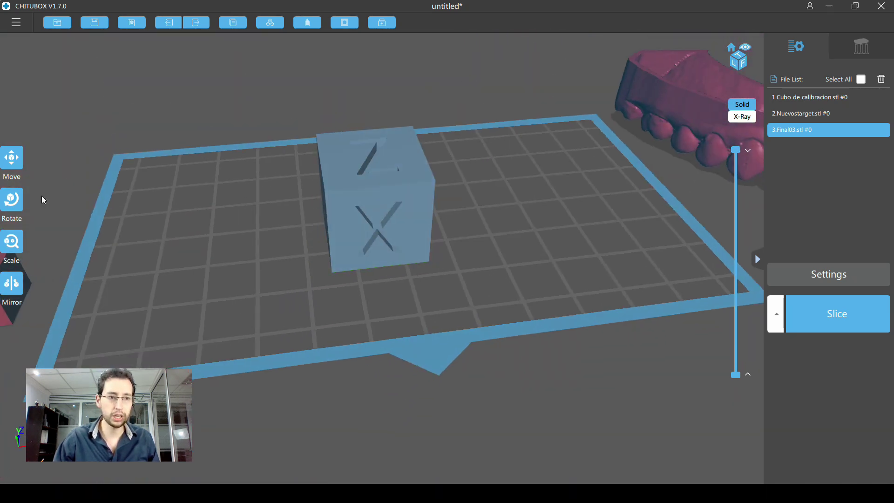
Move the calibration cube toward the back-left of the build plate
left_click(15, 164)
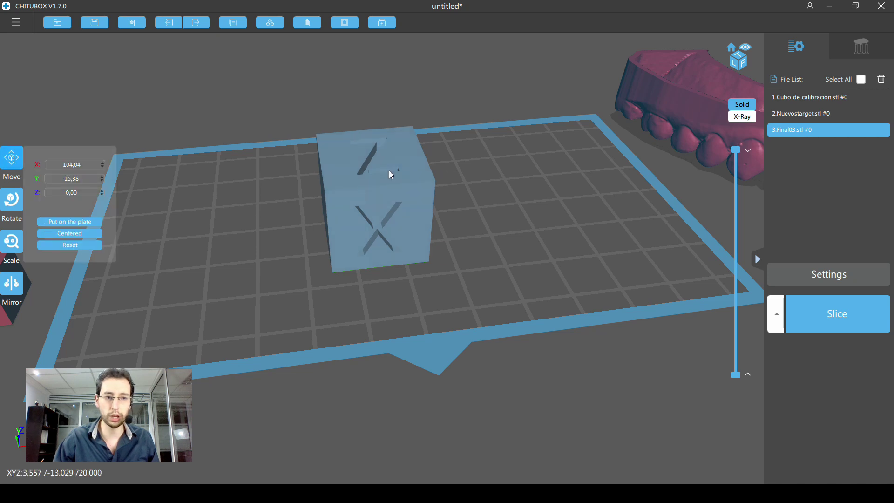
left_click(409, 171)
mouse_move(326, 177)
left_mouse_down()
mouse_move(432, 169)
mouse_move(448, 206)
mouse_move(409, 212)
left_mouse_up()
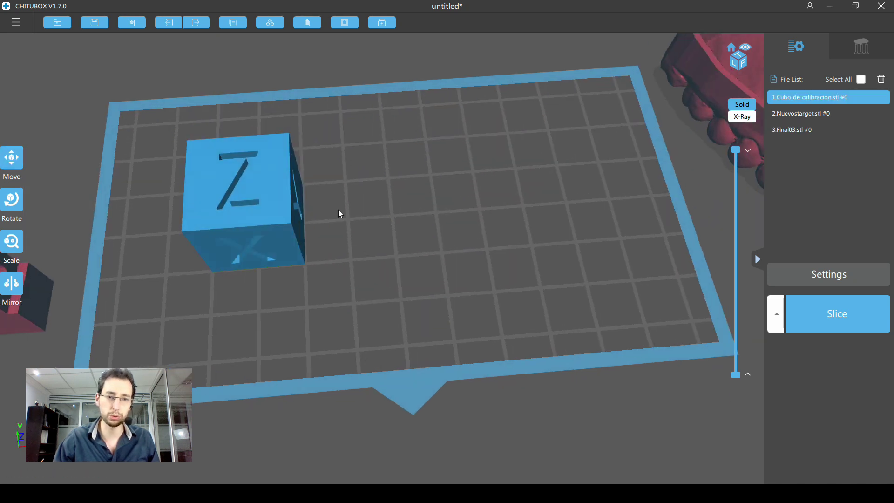
left_click_drag(251, 205, 306, 206)
Rotate the calibration cube 78° around the Z axis
mouse_move(364, 218)
left_mouse_down()
mouse_move(402, 227)
mouse_move(98, 229)
left_mouse_up()
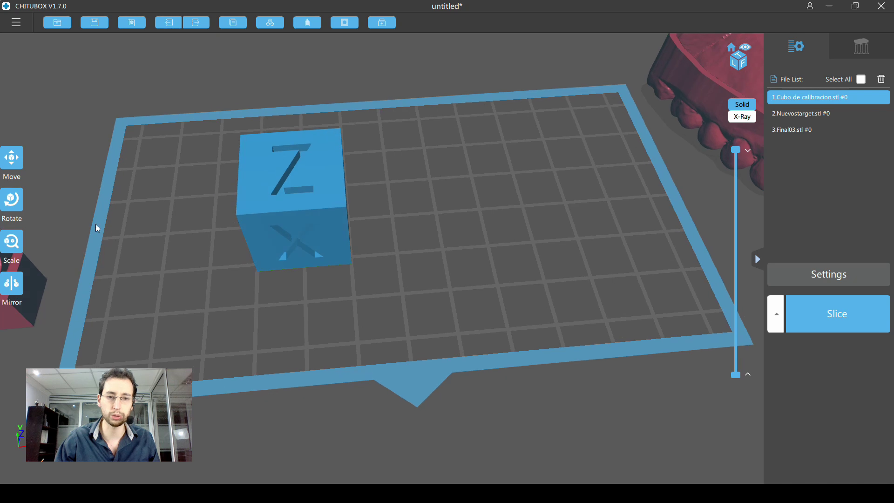
left_click(14, 201)
left_click_drag(356, 220, 414, 246)
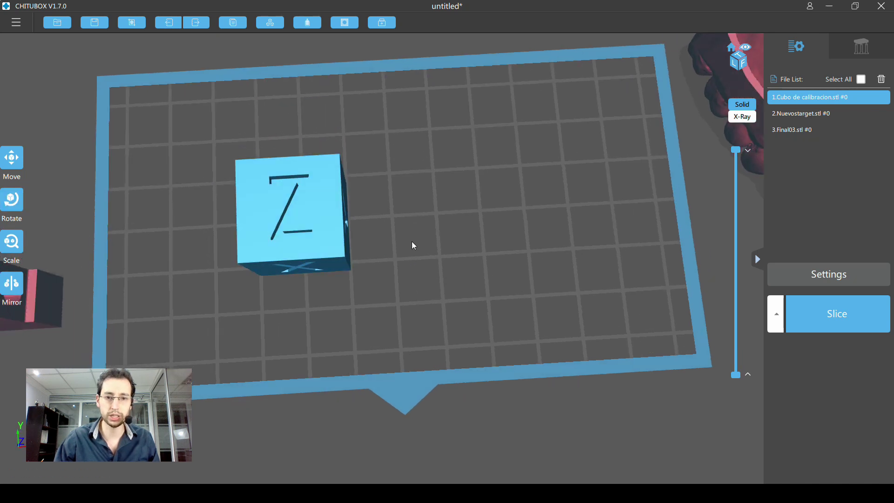
left_click(12, 198)
mouse_move(343, 191)
left_mouse_down()
mouse_move(348, 211)
mouse_move(426, 267)
mouse_move(45, 237)
left_mouse_up()
Check the cube's scale (100%, 28.25 × 28.25 × 20 mm) from low and high angles
left_click(14, 241)
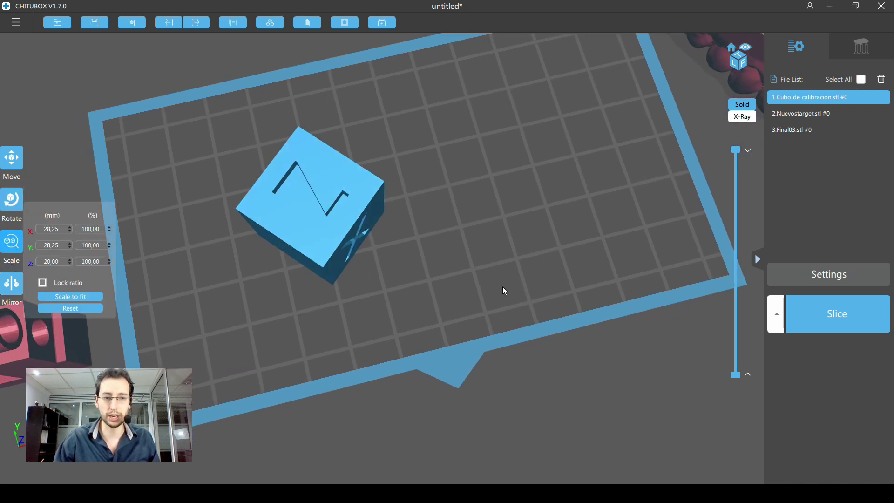
left_click_drag(523, 294, 443, 256)
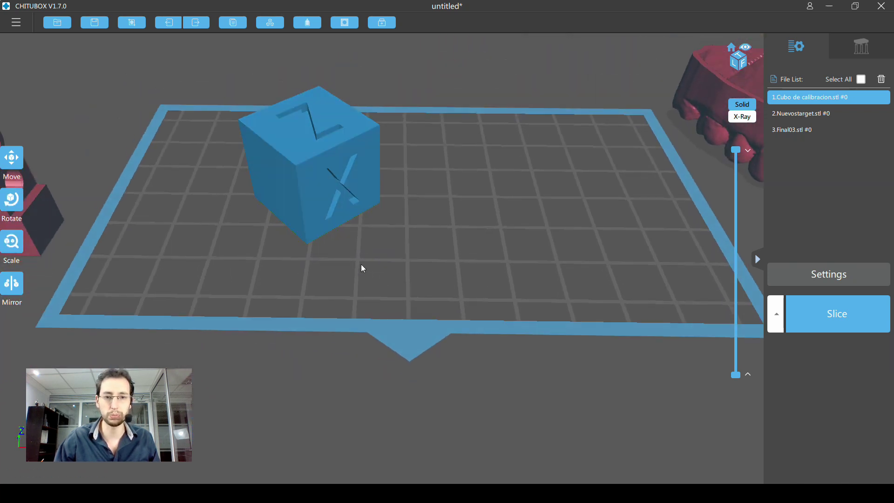
left_click_drag(361, 264, 366, 252)
mouse_move(488, 177)
left_mouse_down()
mouse_move(531, 234)
mouse_move(522, 240)
mouse_move(509, 211)
mouse_move(371, 191)
left_mouse_up()
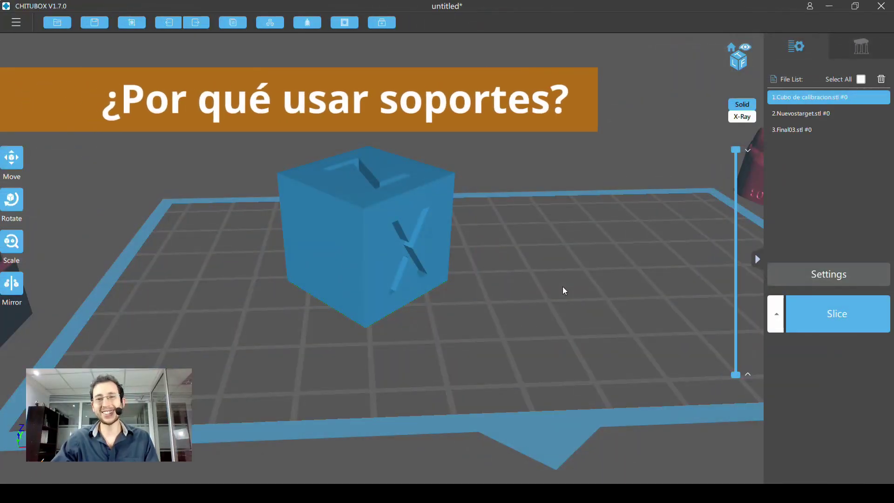
From a low edge-on view, drag the layer slider down to show only the cube's bottom slab
mouse_move(474, 173)
left_mouse_down()
mouse_move(475, 284)
mouse_move(475, 249)
mouse_move(480, 270)
mouse_move(512, 281)
left_mouse_up()
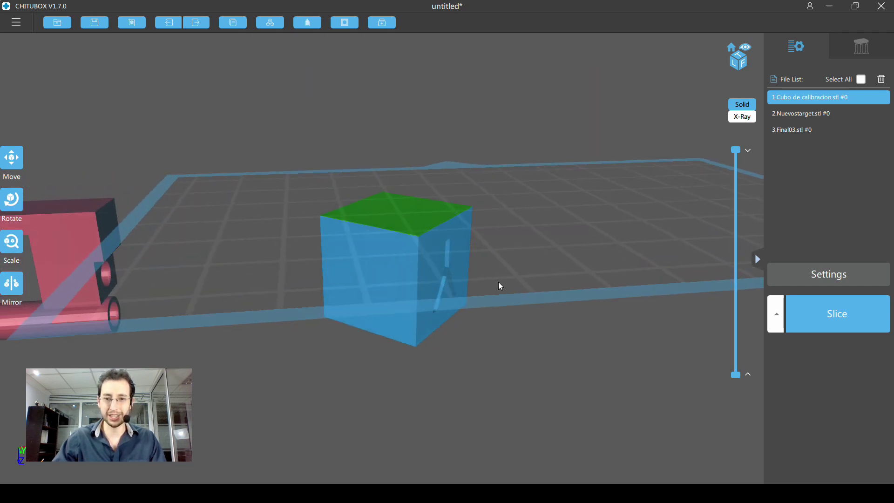
mouse_move(500, 285)
right_mouse_down()
mouse_move(448, 270)
mouse_move(483, 283)
right_mouse_up()
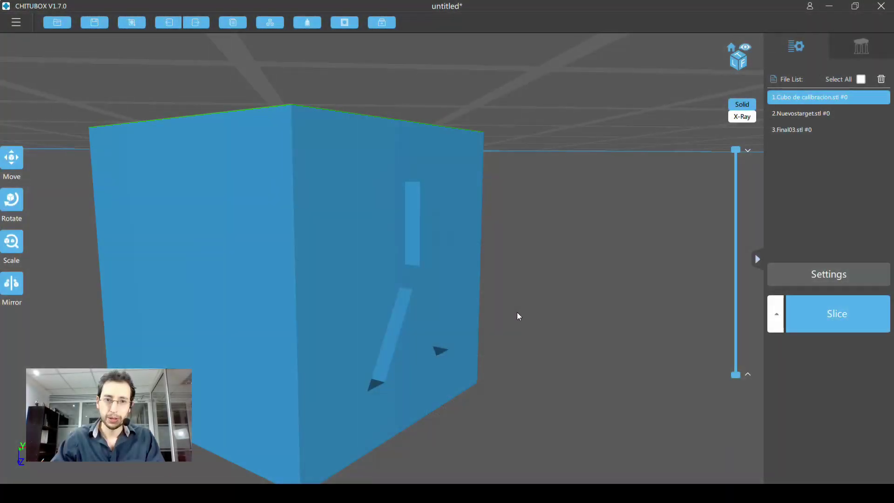
left_click_drag(544, 283, 560, 267)
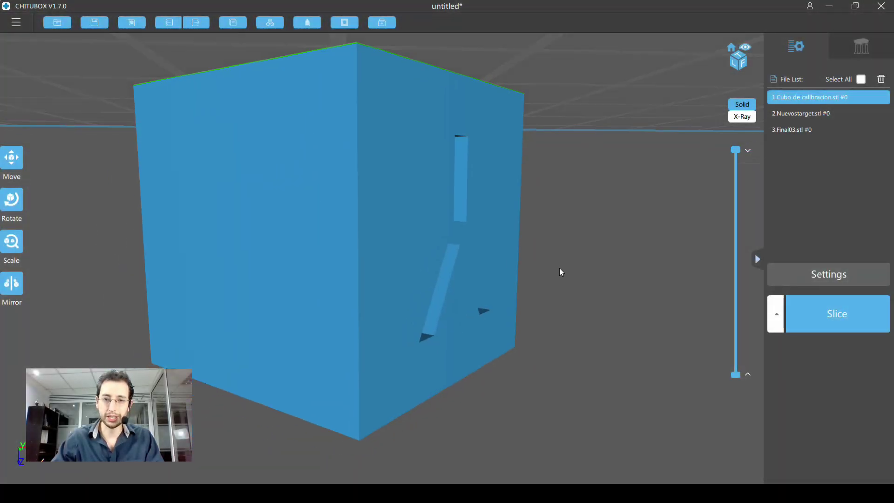
scroll(559, 267, "down", 3)
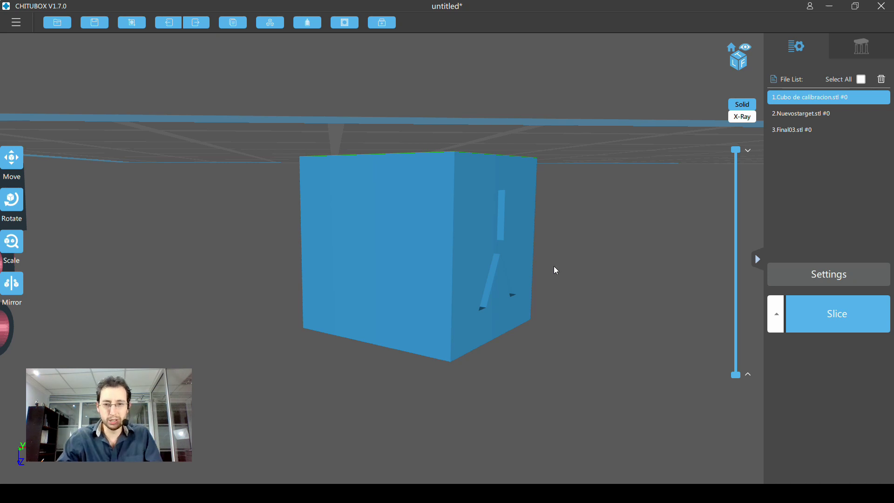
left_click_drag(450, 237, 452, 241)
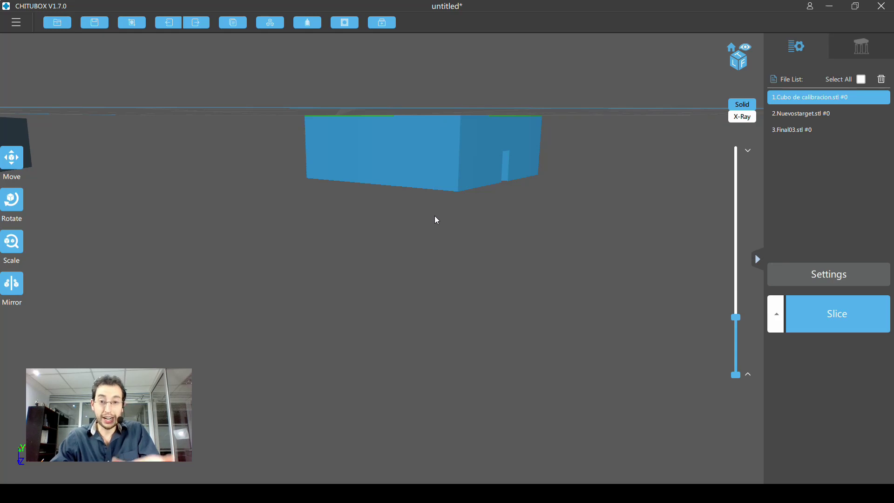
Orbit beneath the calibration cube to inspect its underside, then return to a level view
mouse_move(435, 218)
left_mouse_down()
mouse_move(449, 122)
mouse_move(399, 227)
left_mouse_up()
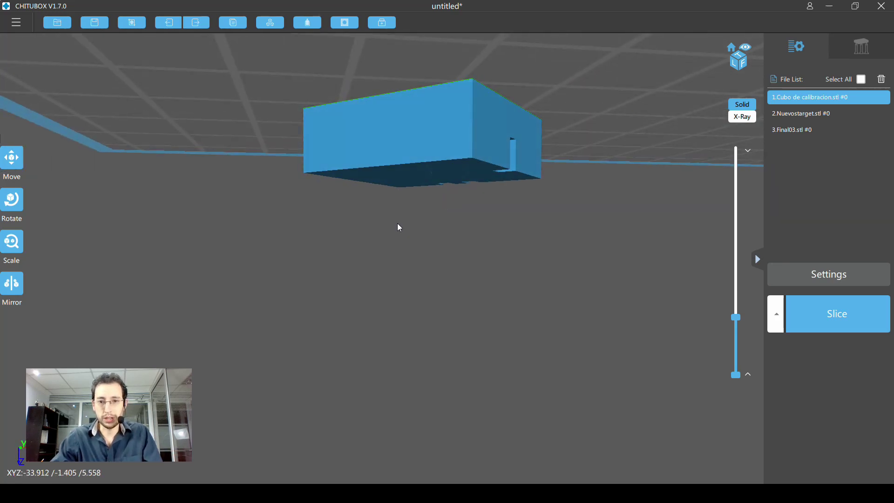
mouse_move(390, 267)
left_mouse_down()
mouse_move(616, 242)
mouse_move(564, 247)
left_mouse_up()
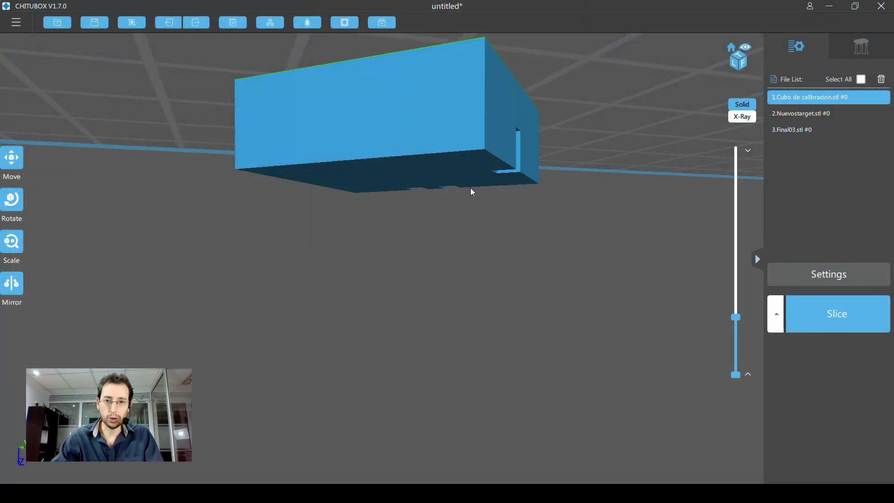
mouse_move(470, 188)
left_mouse_down()
mouse_move(471, 196)
mouse_move(483, 58)
left_mouse_up()
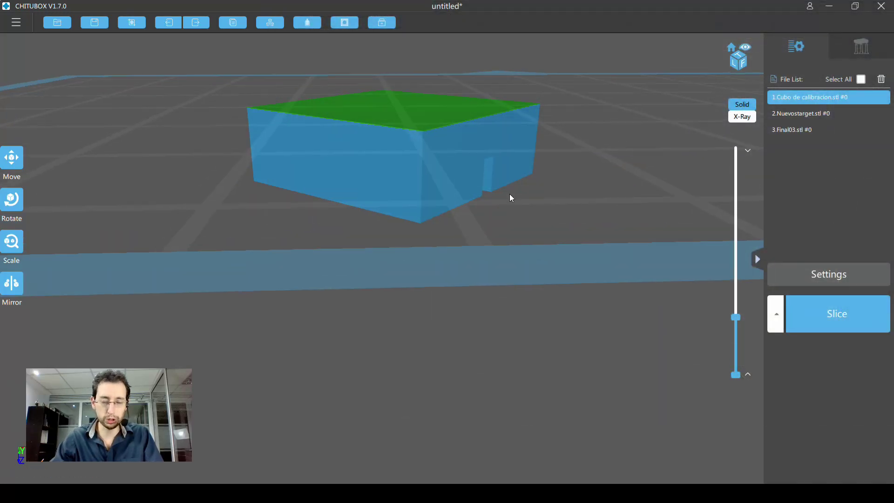
mouse_move(463, 165)
right_mouse_down()
mouse_move(480, 141)
mouse_move(535, 194)
right_mouse_up()
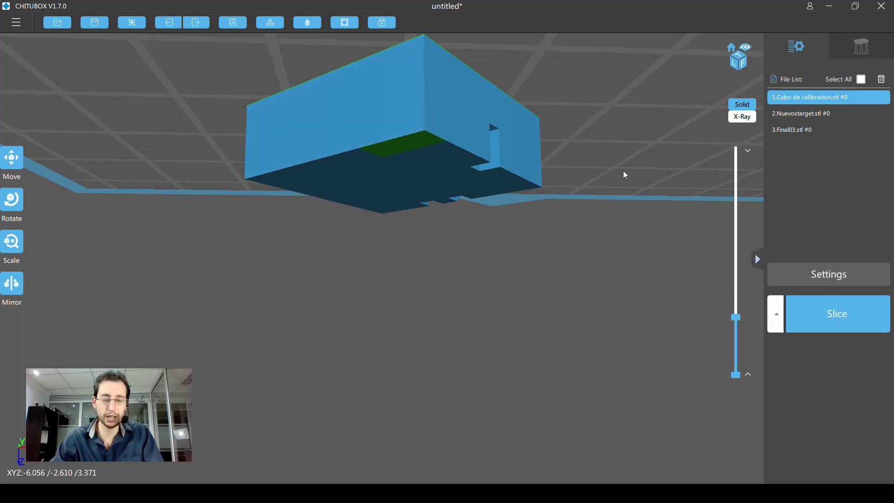
Raise the layer preview to the cube's full height and view it from above
left_click_drag(741, 322, 730, 181)
right_click_drag(535, 214, 536, 232)
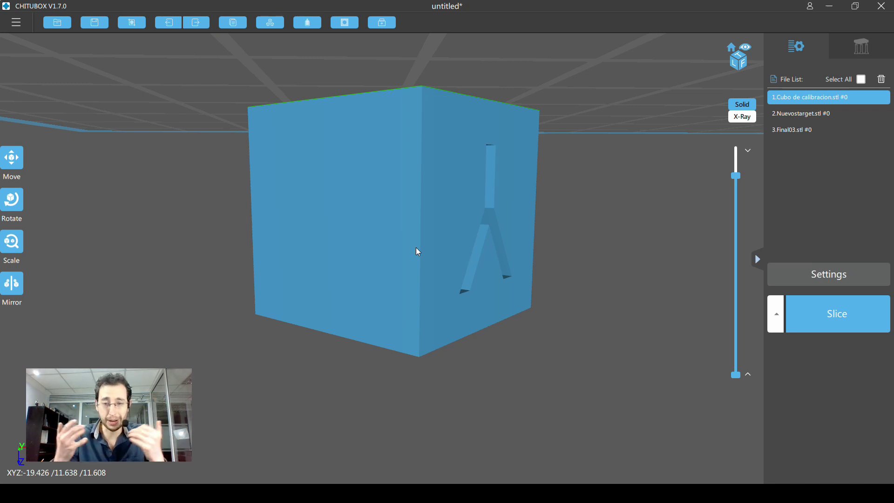
scroll(418, 251, "up", 3)
scroll(418, 250, "down", 3)
mouse_move(421, 250)
right_mouse_down()
mouse_move(408, 250)
mouse_move(425, 255)
right_mouse_up()
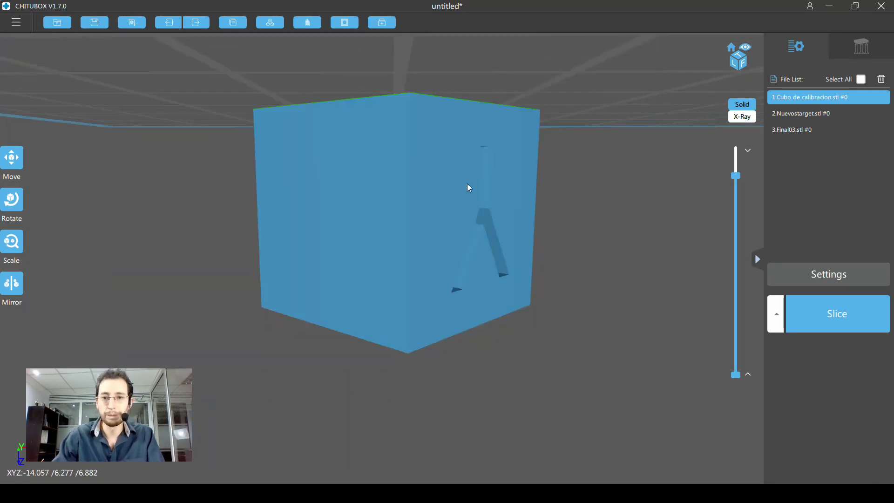
mouse_move(468, 186)
right_mouse_down()
mouse_move(476, 137)
mouse_move(488, 160)
mouse_move(459, 190)
right_mouse_up()
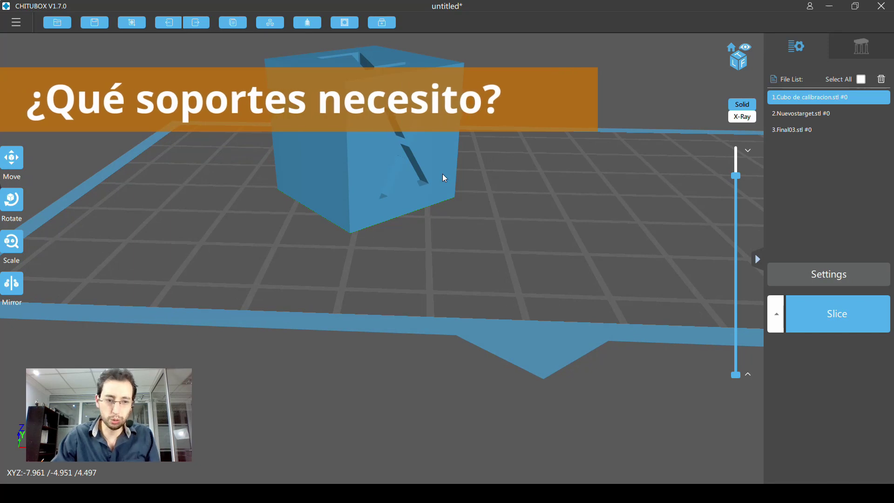
right_click_drag(428, 180, 408, 191)
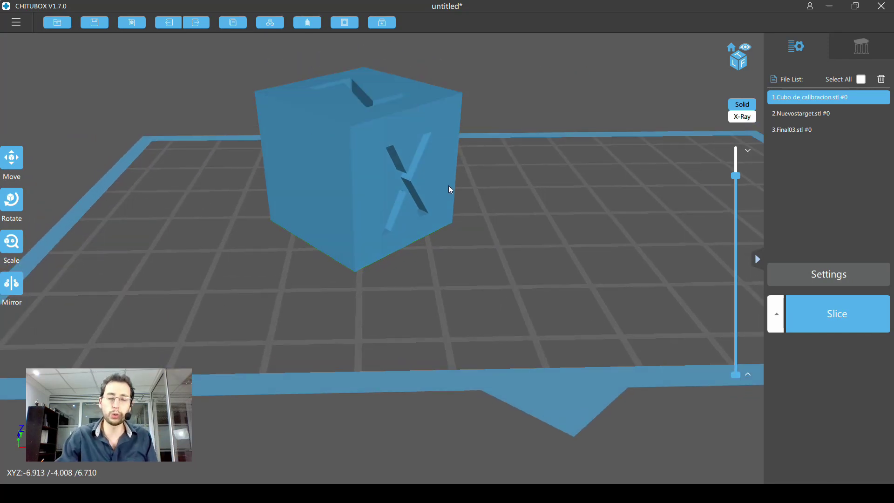
mouse_move(446, 186)
right_mouse_down()
mouse_move(426, 163)
mouse_move(402, 198)
mouse_move(363, 200)
right_mouse_up()
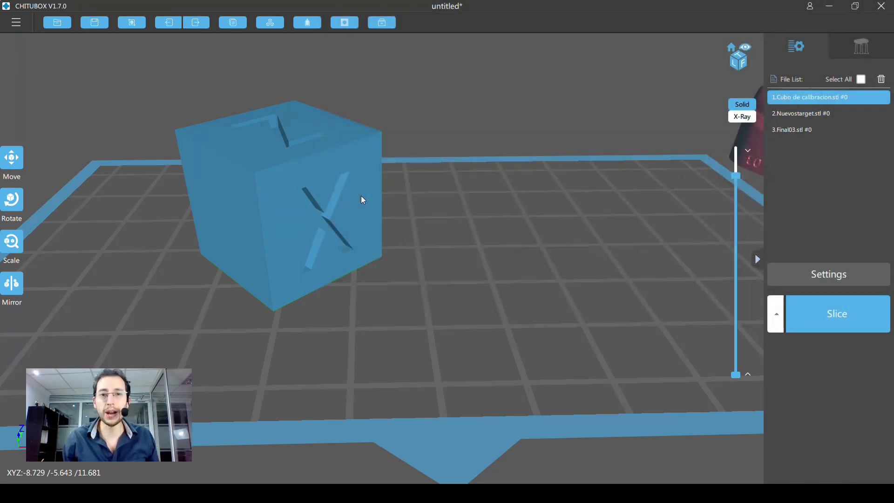
left_click_drag(482, 216, 490, 238)
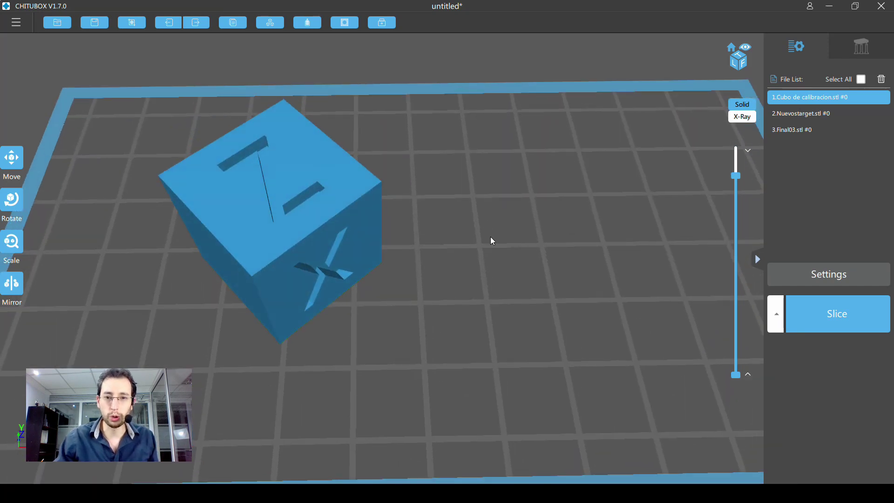
mouse_move(507, 269)
left_mouse_down()
mouse_move(505, 238)
mouse_move(488, 257)
mouse_move(460, 252)
left_mouse_up()
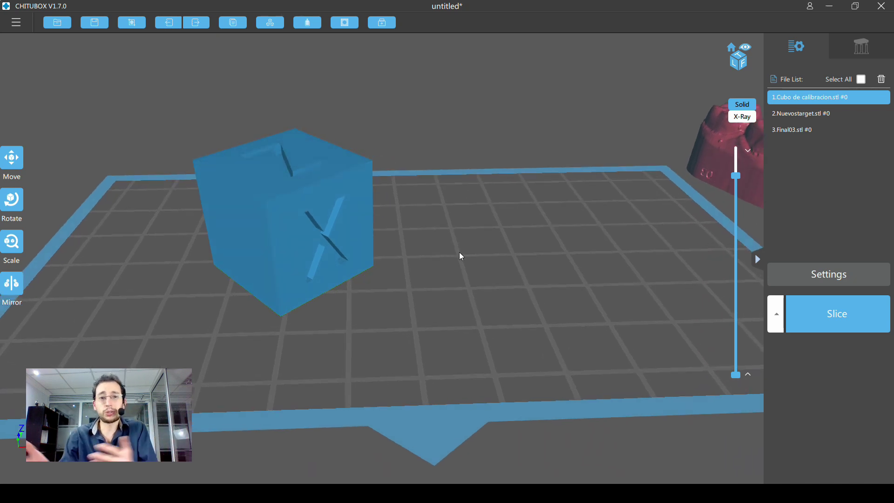
left_click_drag(450, 245, 443, 247)
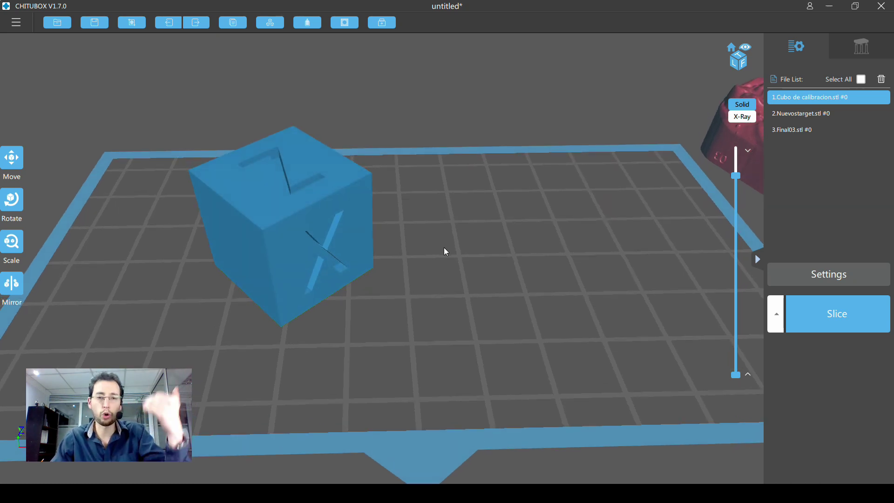
left_click_drag(409, 233, 412, 233)
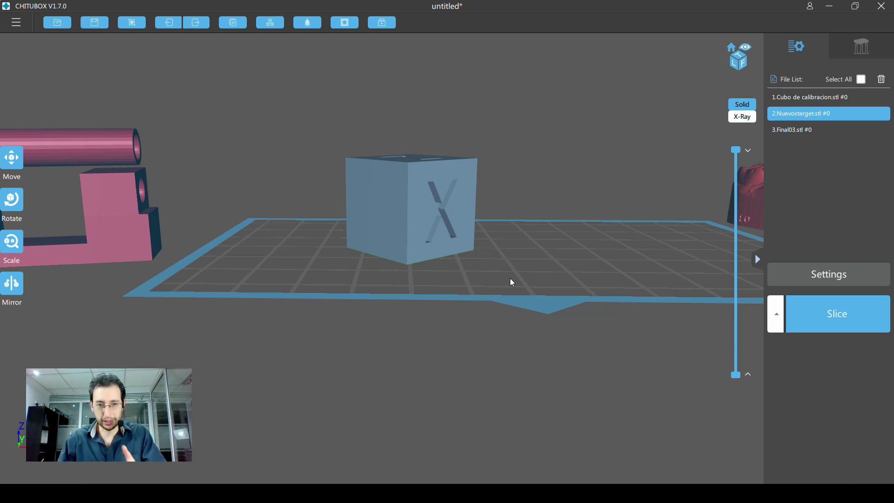
Tilt the calibration cube -43° around the Y axis
left_click(424, 211)
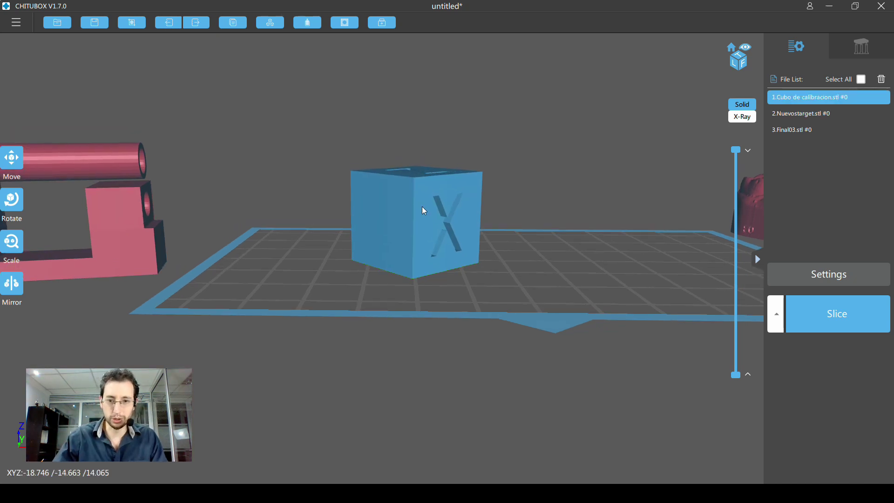
left_click(21, 204)
left_click_drag(462, 193, 458, 182)
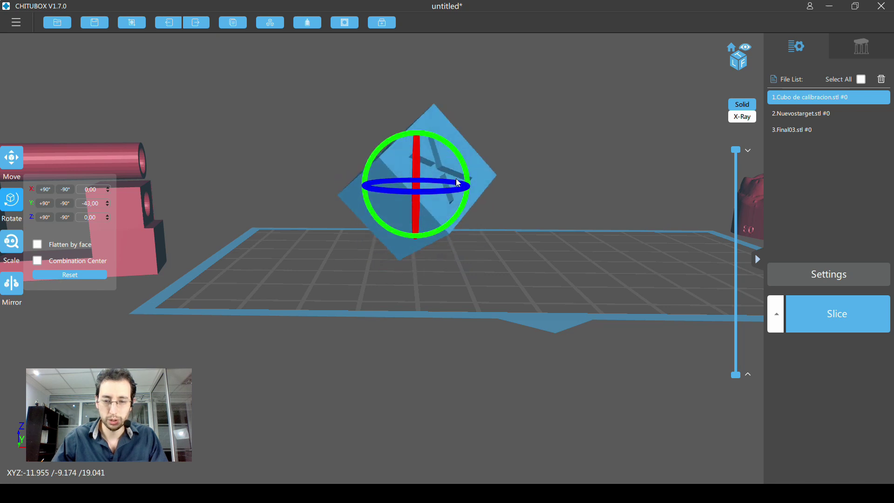
scroll(491, 219, "up", 2)
scroll(495, 271, "up", 2)
left_click_drag(496, 271, 495, 259)
Cut the layer preview at 8.146 mm (layer 82), then lower it to 4.915 mm
left_click_drag(743, 148, 735, 326)
scroll(464, 298, "up", 3)
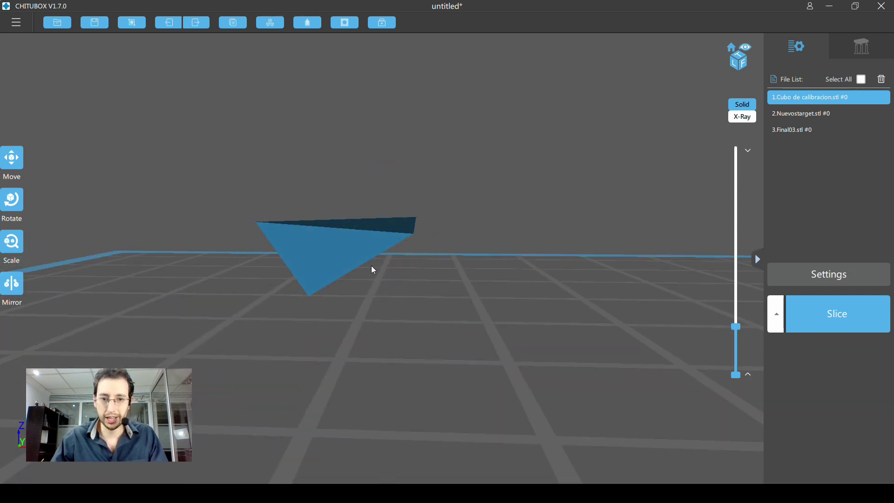
scroll(373, 288, "up", 2)
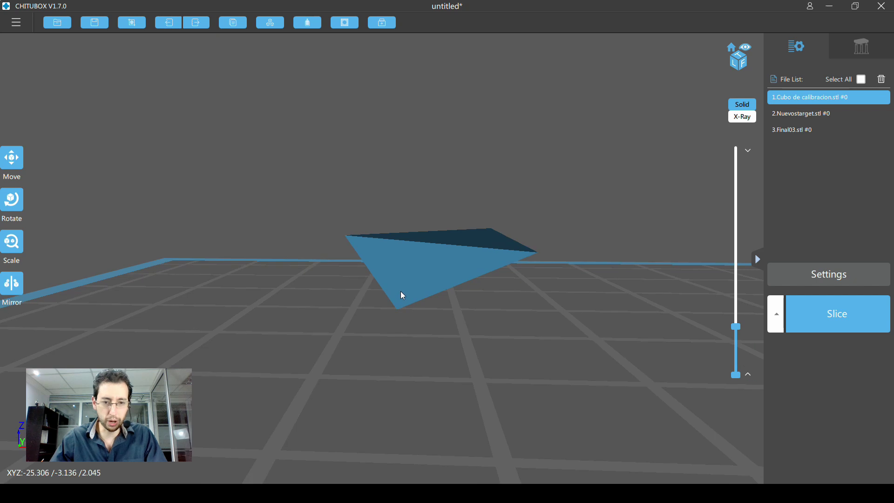
scroll(410, 296, "up", 2)
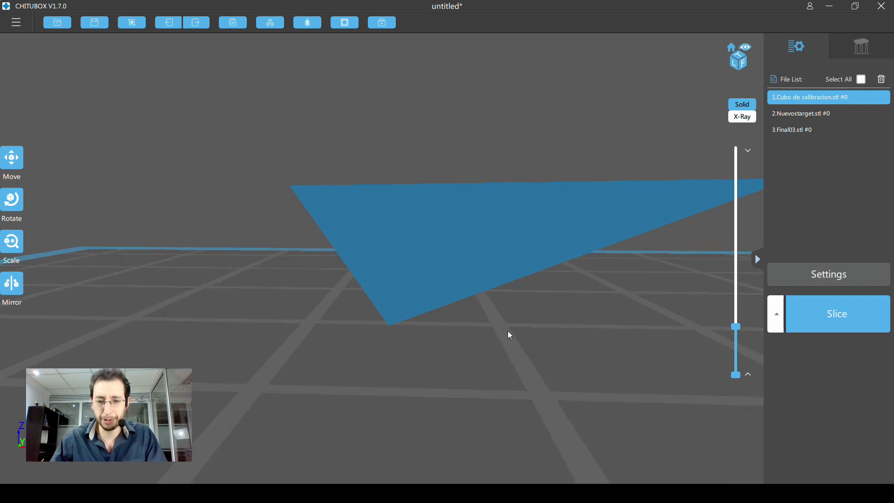
scroll(493, 328, "down", 2)
scroll(493, 329, "down", 2)
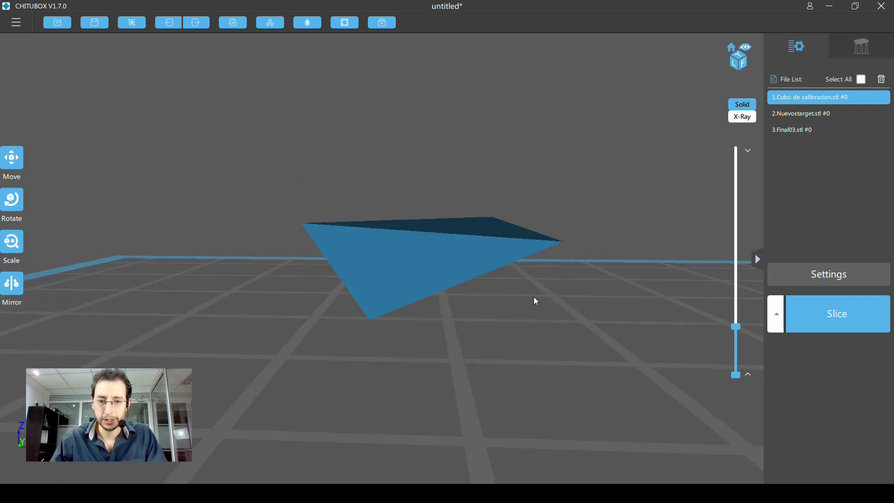
left_click_drag(735, 327, 737, 321)
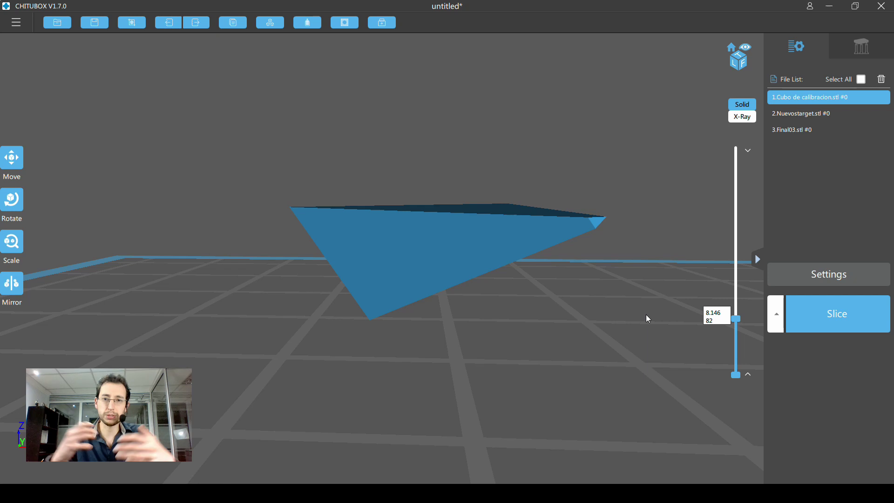
mouse_move(735, 309)
left_mouse_down()
mouse_move(735, 369)
mouse_move(736, 361)
left_mouse_up()
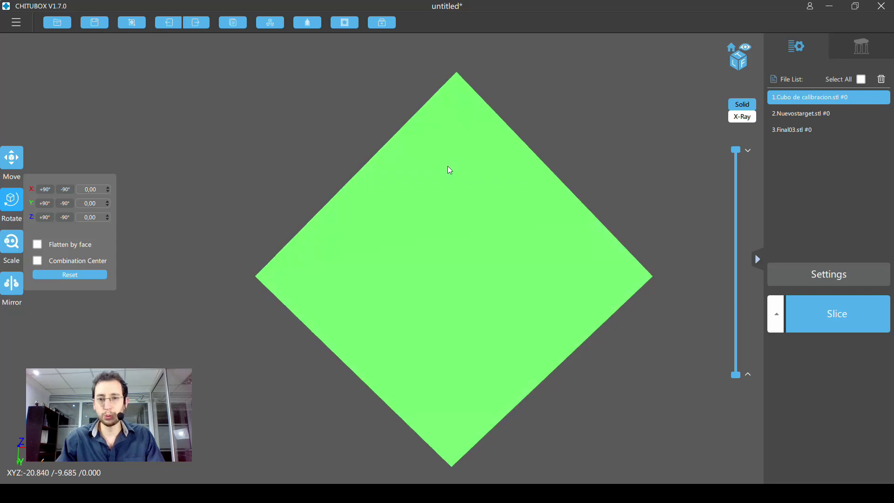
Orbit to a side view of the cube, then look up at its underside
right_click_drag(448, 166, 436, 245)
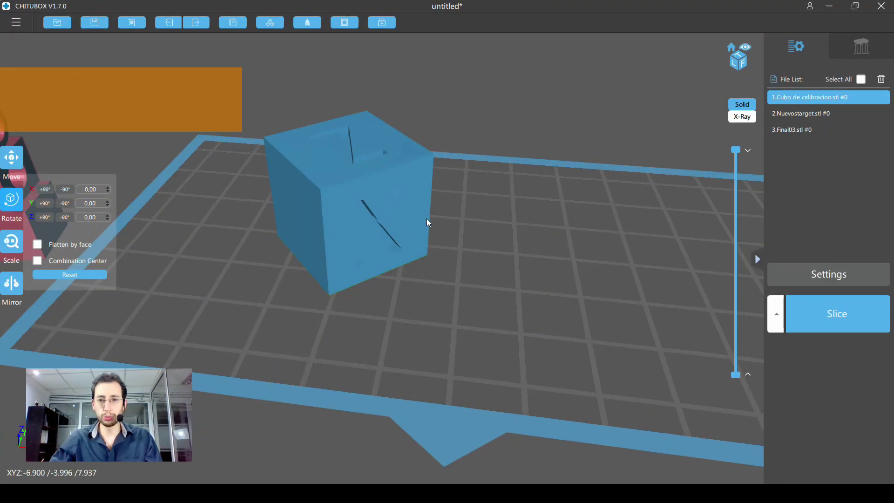
mouse_move(434, 211)
right_mouse_down()
mouse_move(390, 200)
mouse_move(435, 217)
mouse_move(438, 162)
right_mouse_up()
scroll(440, 165, "up", 3)
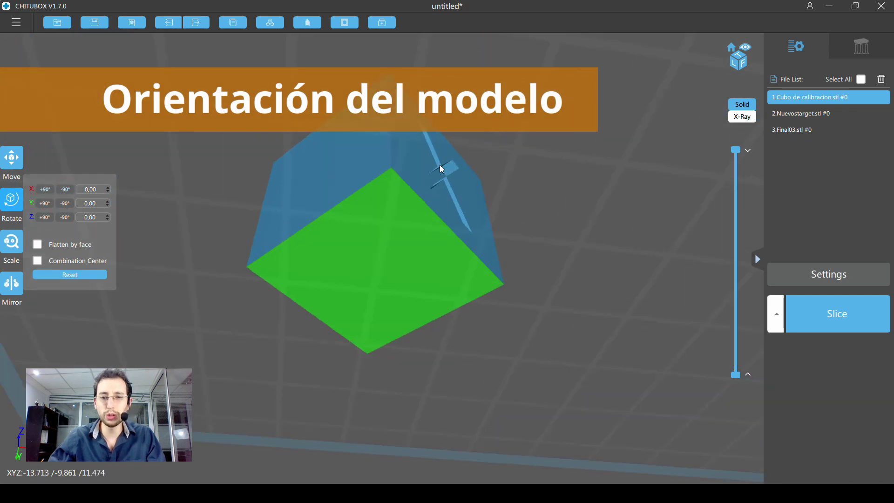
scroll(515, 139, "up", 3)
scroll(510, 150, "up", 2)
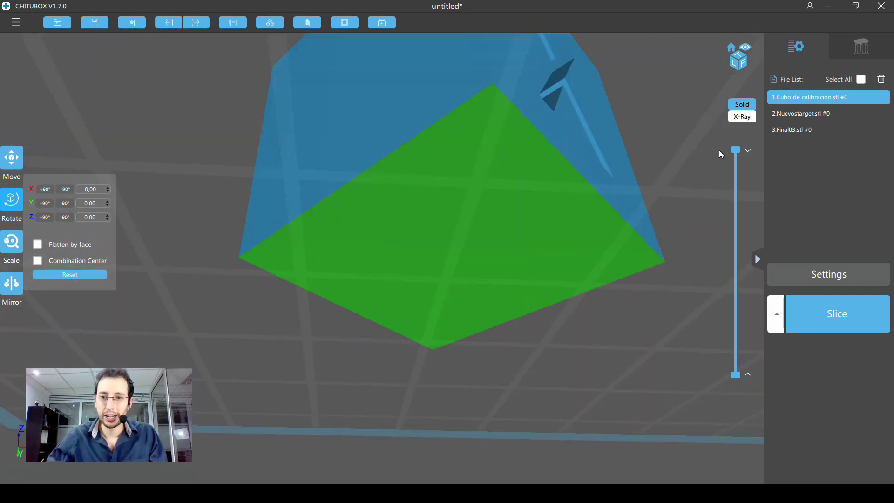
left_click_drag(735, 156, 736, 343)
right_click_drag(588, 149, 561, 183)
mouse_move(531, 294)
right_mouse_down()
mouse_move(382, 330)
mouse_move(413, 197)
mouse_move(415, 278)
mouse_move(489, 275)
mouse_move(405, 265)
mouse_move(395, 244)
mouse_move(416, 261)
mouse_move(396, 265)
mouse_move(405, 266)
right_mouse_up()
scroll(406, 269, "up", 3)
mouse_move(735, 346)
left_mouse_down()
mouse_move(736, 316)
mouse_move(736, 370)
left_mouse_up()
mouse_move(507, 306)
right_mouse_down()
mouse_move(507, 270)
mouse_move(477, 278)
mouse_move(502, 279)
right_mouse_up()
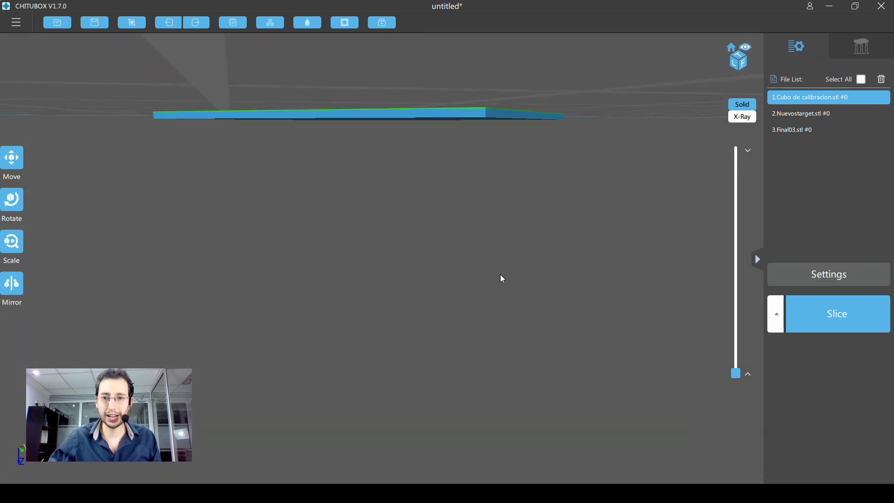
left_click_drag(739, 366, 738, 360)
mouse_move(588, 286)
right_mouse_down()
mouse_move(569, 292)
mouse_move(313, 177)
right_mouse_up()
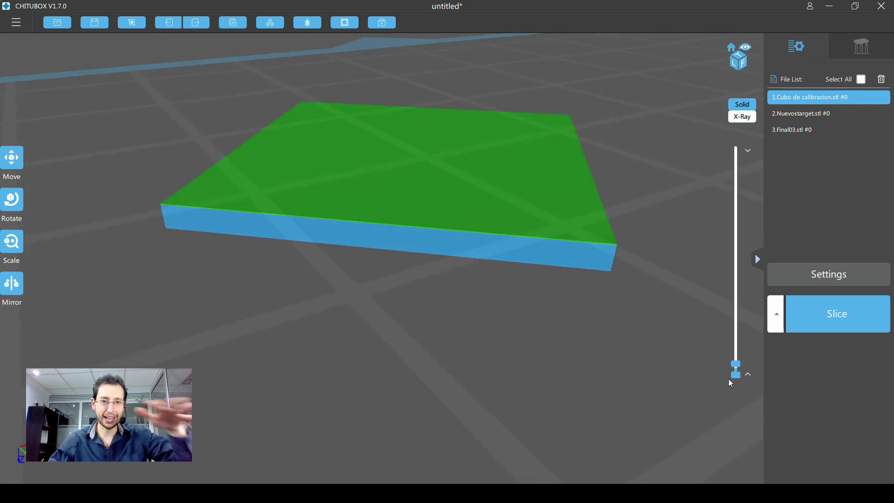
left_click_drag(737, 365, 738, 333)
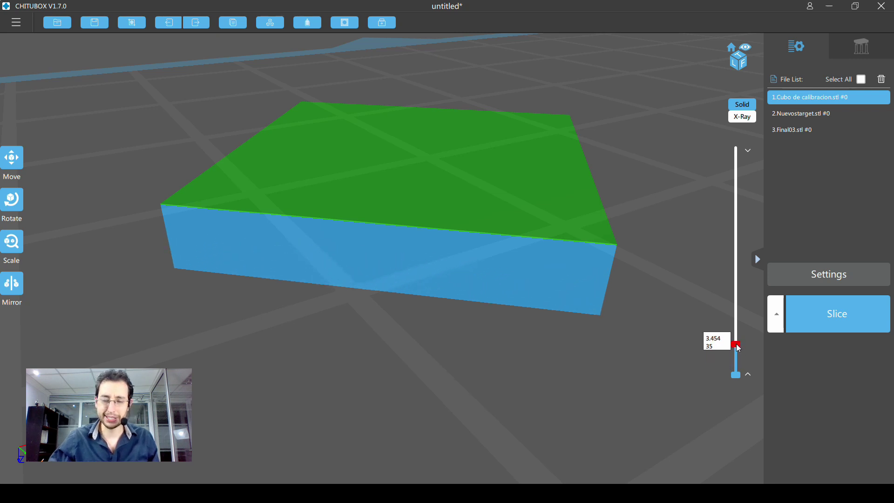
right_click_drag(652, 350, 650, 333)
left_click_drag(735, 331, 739, 319)
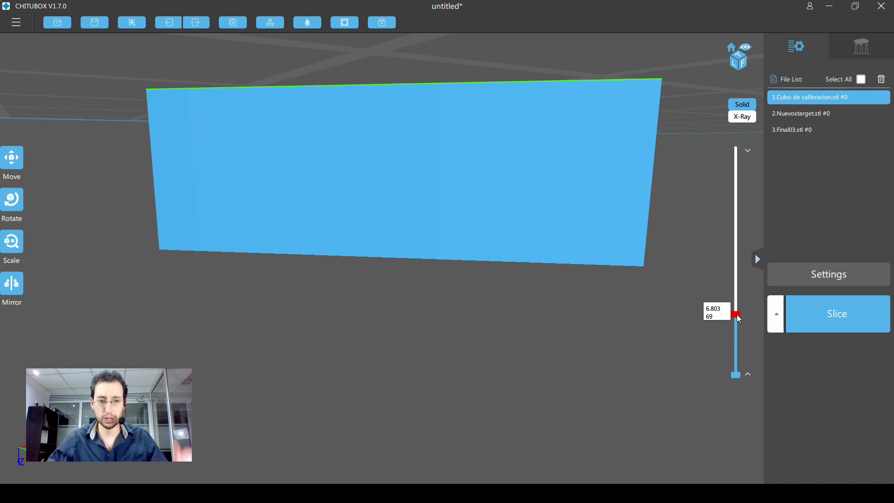
mouse_move(628, 312)
right_mouse_down()
mouse_move(611, 303)
mouse_move(604, 273)
mouse_move(666, 289)
right_mouse_up()
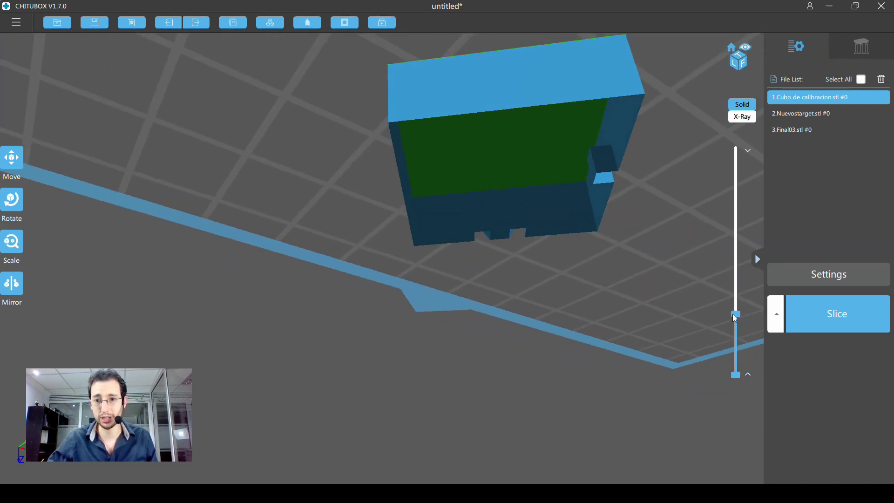
left_click_drag(736, 320, 737, 158)
mouse_move(564, 201)
right_mouse_down()
mouse_move(451, 274)
mouse_move(503, 280)
mouse_move(391, 299)
mouse_move(463, 295)
right_mouse_up()
left_click(239, 181)
Zoom and orbit around the Nuevostarget part to a top-down view
mouse_move(314, 243)
right_mouse_down()
mouse_move(337, 246)
mouse_move(291, 224)
right_mouse_up()
scroll(294, 225, "up", 5)
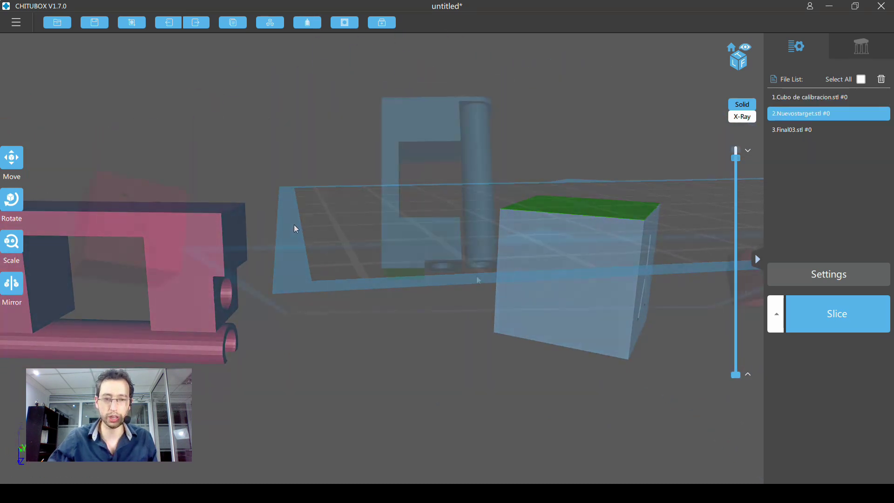
scroll(470, 277, "down", 3)
scroll(471, 270, "down", 2)
scroll(469, 270, "up", 3)
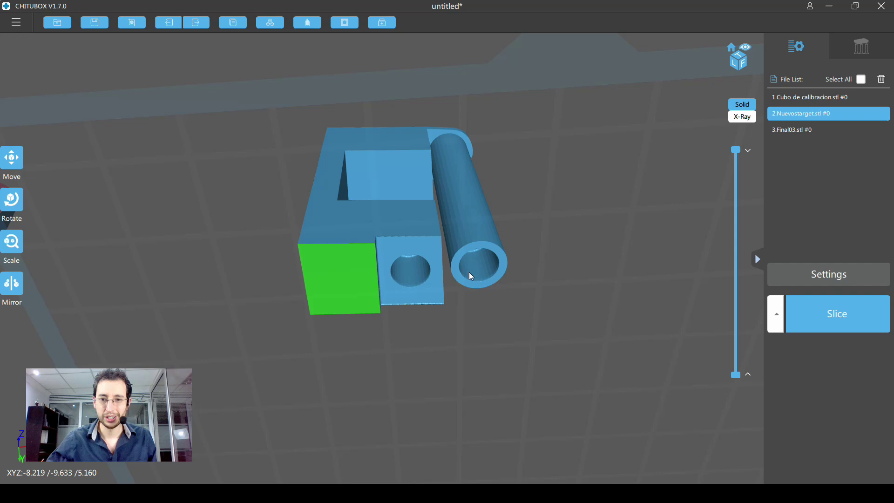
scroll(437, 317, "up", 4)
mouse_move(325, 339)
right_mouse_down()
mouse_move(367, 292)
mouse_move(329, 245)
right_mouse_up()
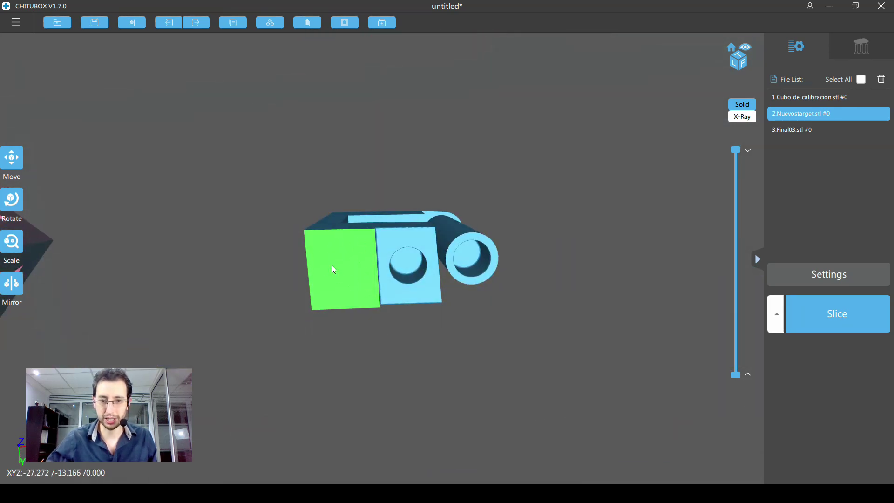
mouse_move(323, 267)
right_mouse_down()
mouse_move(334, 280)
mouse_move(337, 346)
mouse_move(344, 318)
mouse_move(371, 311)
mouse_move(404, 273)
mouse_move(512, 286)
right_mouse_up()
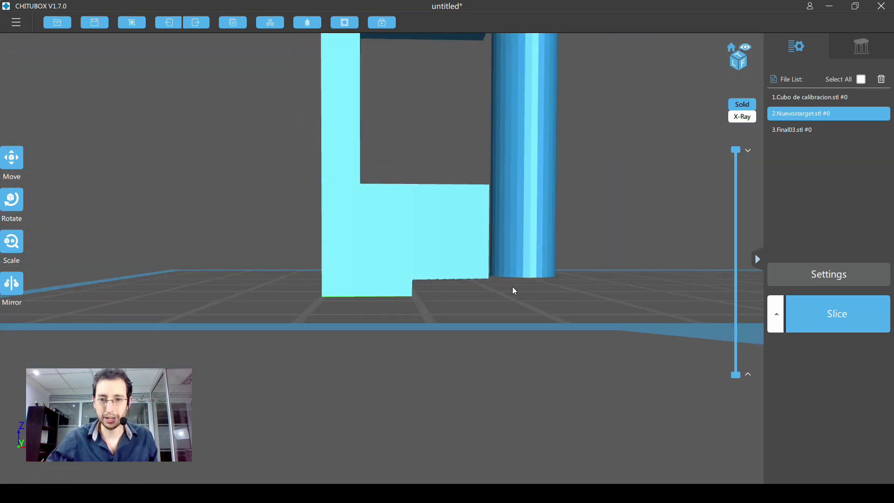
Scrub the layer preview down to the part's first layers, then up to 3.787 mm
left_click_drag(736, 376, 736, 371)
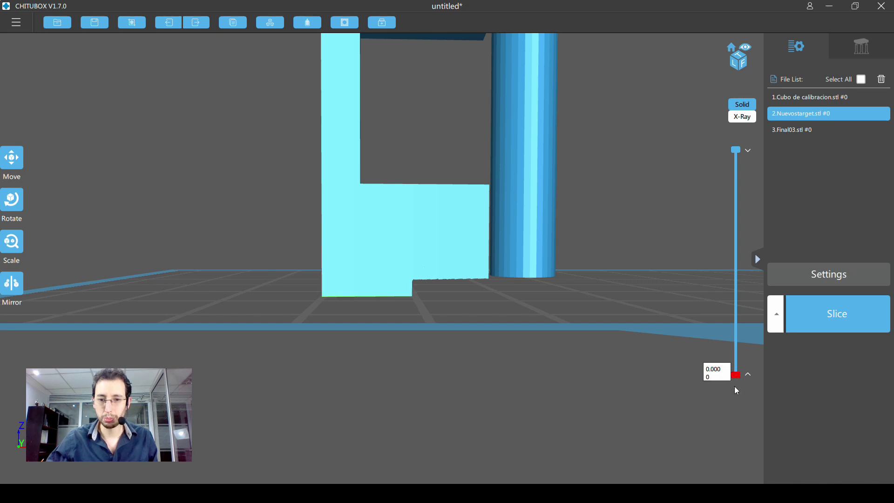
mouse_move(736, 150)
left_mouse_down()
mouse_move(725, 382)
mouse_move(729, 374)
left_mouse_up()
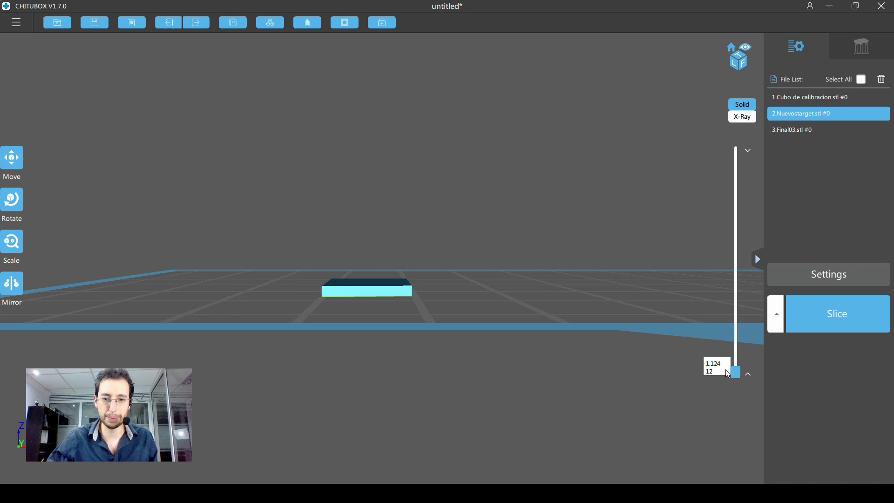
left_click_drag(740, 373, 740, 364)
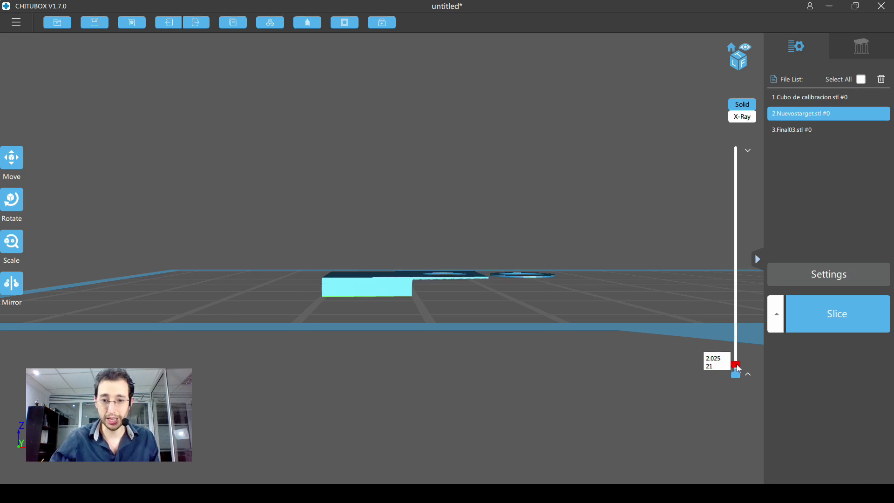
right_click_drag(568, 341, 557, 375)
scroll(559, 375, "up", 3)
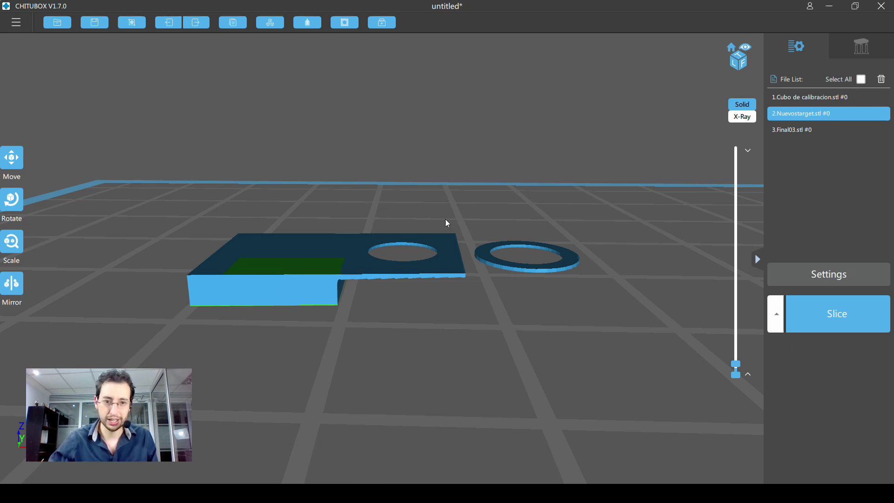
left_click_drag(736, 364, 737, 357)
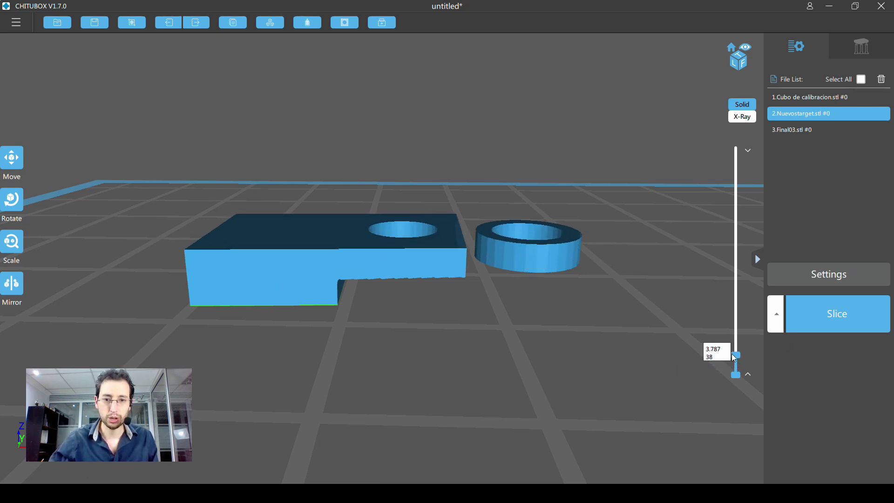
middle_click_drag(512, 300, 568, 316)
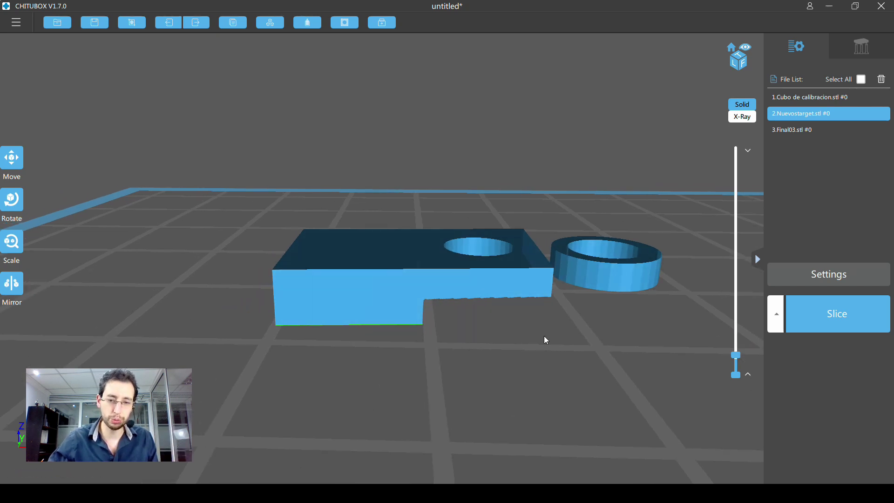
Set the layer preview to 12.417 mm (layer 125) and orbit around the cut part
left_click_drag(736, 354, 736, 313)
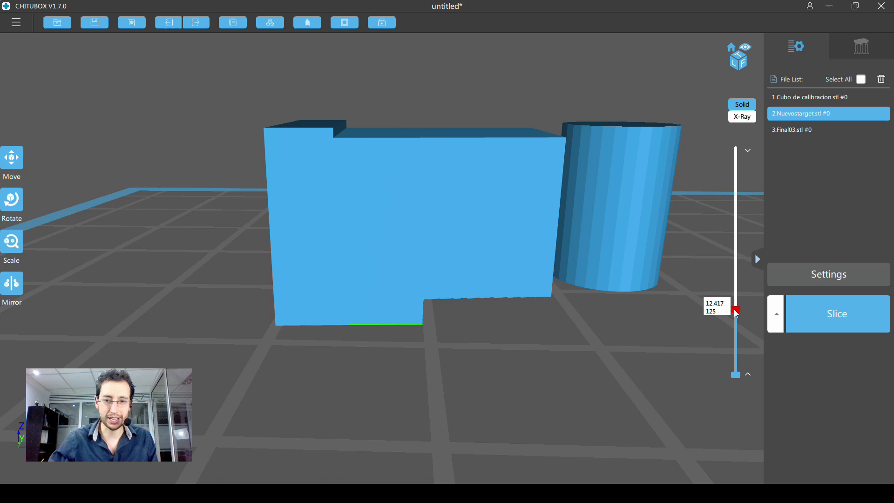
middle_click_drag(421, 310, 440, 292)
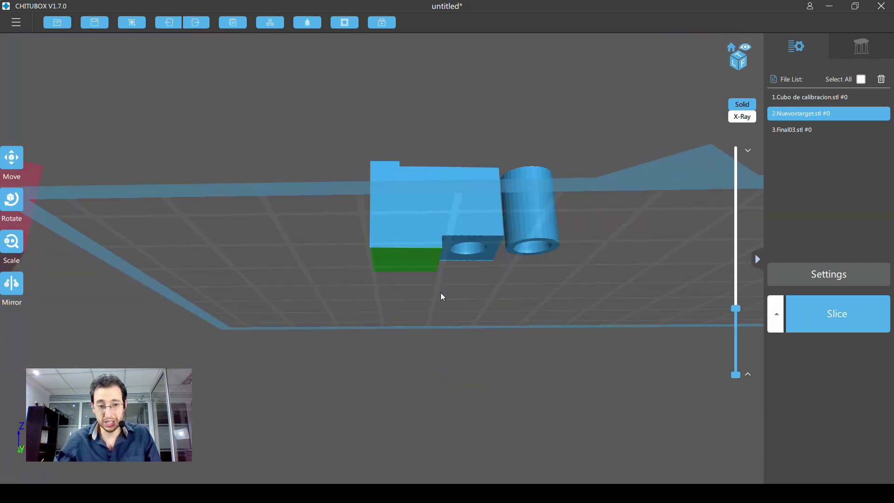
mouse_move(448, 275)
middle_mouse_down()
mouse_move(464, 258)
mouse_move(392, 208)
middle_mouse_up()
middle_click_drag(502, 246, 495, 304)
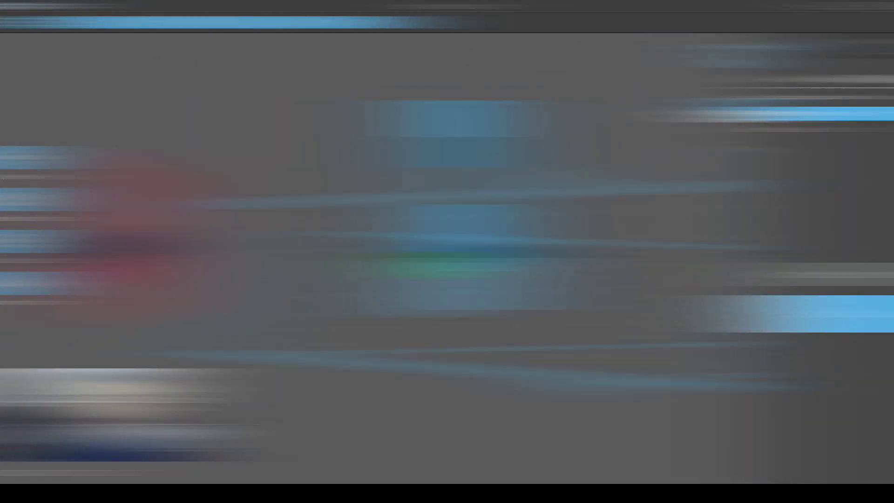
Move the Nuevostarget part off the build plate and the calibration cube onto its centre
mouse_move(632, 178)
middle_mouse_down()
mouse_move(665, 253)
mouse_move(601, 243)
middle_mouse_up()
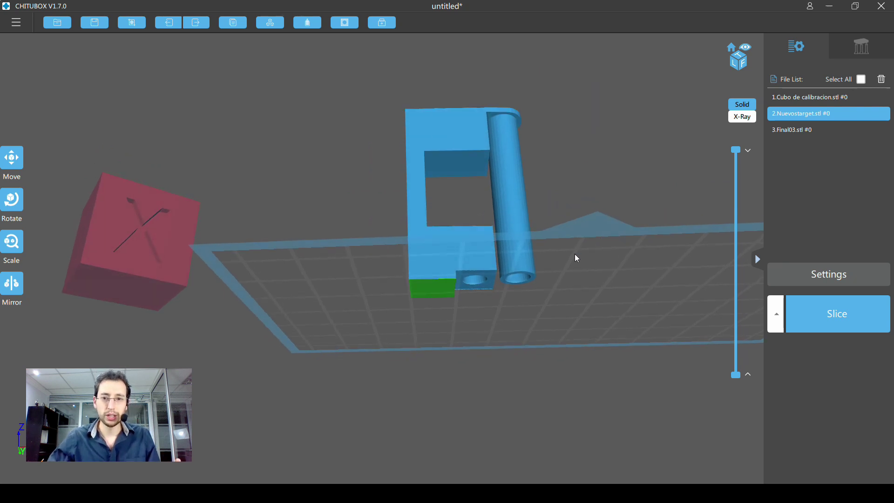
scroll(572, 254, "up", 2)
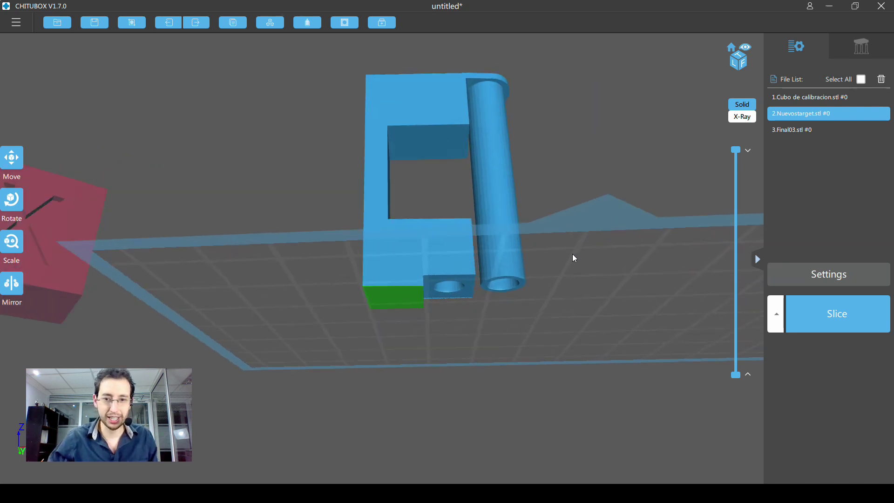
mouse_move(532, 237)
middle_mouse_down()
mouse_move(544, 224)
mouse_move(530, 241)
mouse_move(539, 245)
middle_mouse_up()
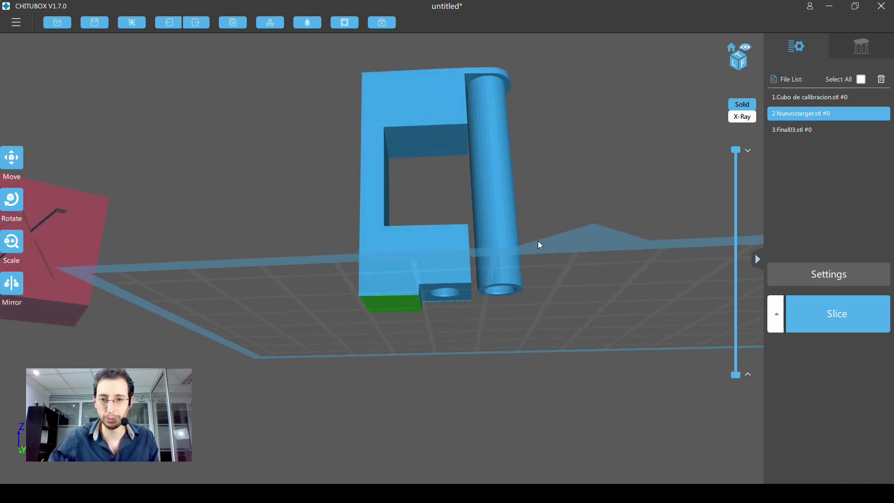
mouse_move(412, 188)
middle_mouse_down()
mouse_move(410, 200)
mouse_move(459, 212)
mouse_move(450, 208)
middle_mouse_up()
mouse_move(450, 208)
left_mouse_down()
mouse_move(188, 214)
mouse_move(414, 247)
left_mouse_up()
mouse_move(415, 247)
middle_mouse_down()
mouse_move(497, 273)
mouse_move(501, 249)
middle_mouse_up()
Scrub the layer preview through the lower layers and back to full height, 42.094 mm
left_click_drag(736, 156, 722, 314)
middle_click_drag(722, 315, 410, 222)
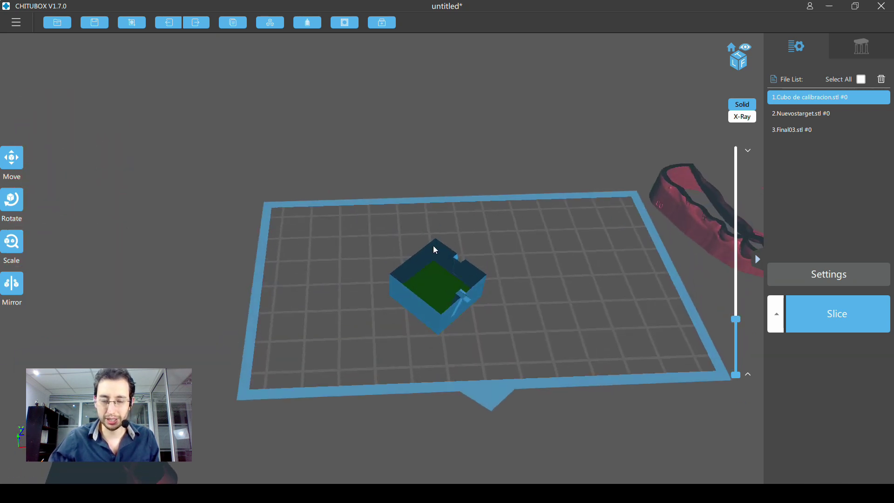
mouse_move(736, 320)
left_mouse_down()
mouse_move(736, 368)
mouse_move(737, 151)
left_mouse_up()
mouse_move(563, 333)
middle_mouse_down()
mouse_move(562, 254)
mouse_move(551, 267)
mouse_move(451, 255)
mouse_move(512, 240)
mouse_move(398, 249)
middle_mouse_up()
Tilt the calibration cube 33° about the X axis and preview its layers up to layer 40
left_click(13, 200)
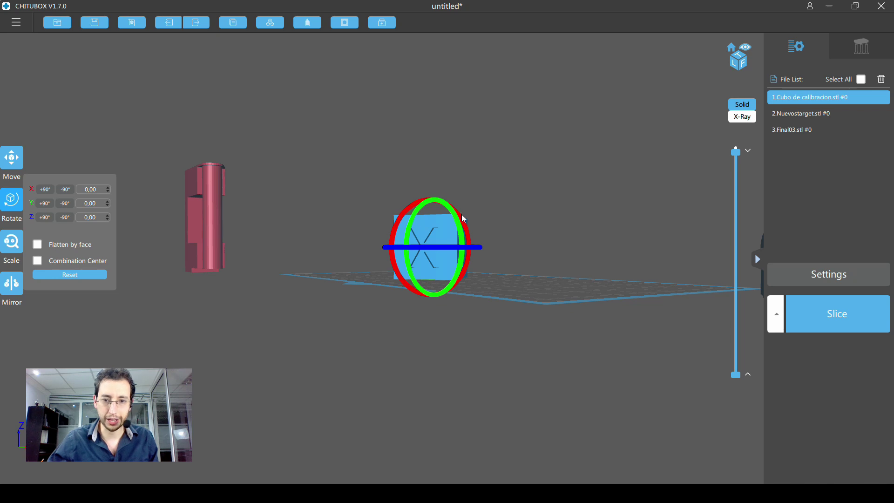
mouse_move(463, 217)
left_mouse_down()
mouse_move(505, 303)
mouse_move(459, 289)
mouse_move(510, 304)
left_mouse_up()
left_click_drag(735, 152, 736, 364)
scroll(510, 277, "up", 2)
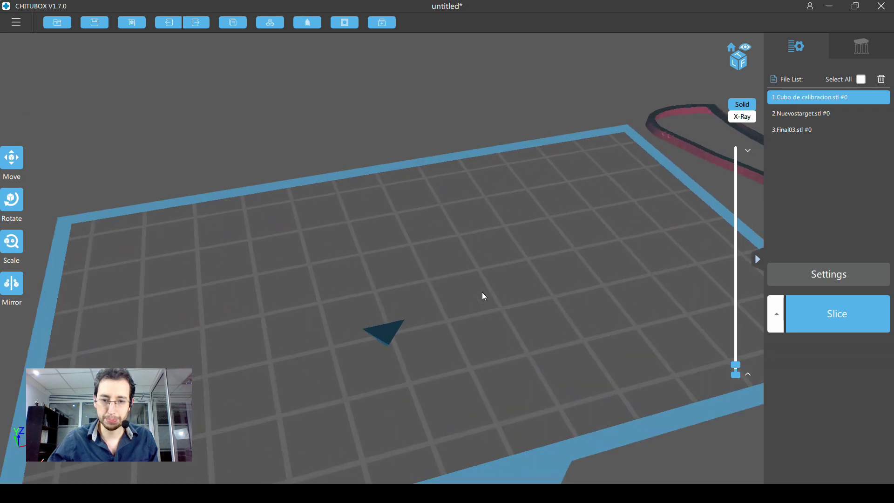
scroll(494, 286, "up", 2)
left_click_drag(735, 363, 740, 319)
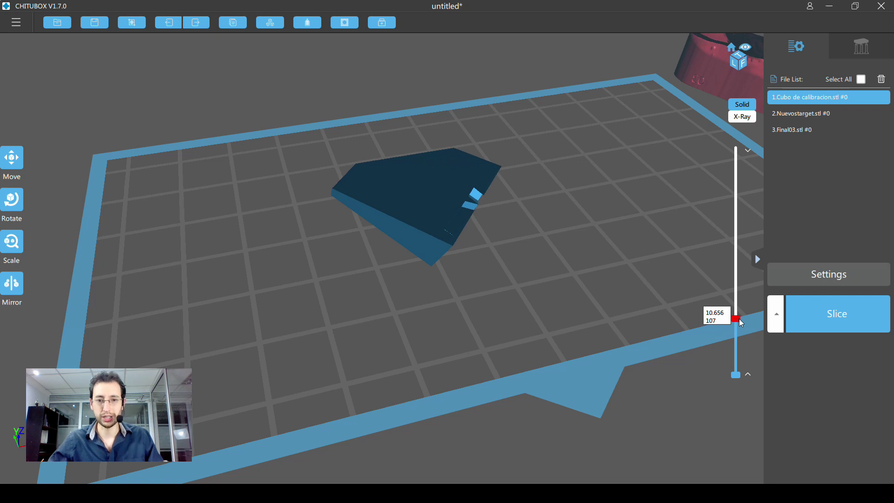
Step the layer preview up through layers 157, 163 and 195 while orbiting the tilted cube
right_click_drag(561, 254, 627, 252)
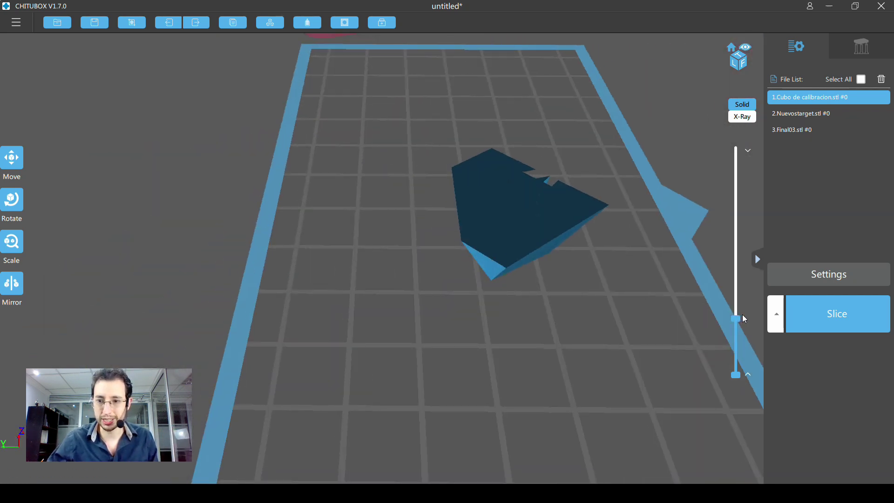
left_click_drag(743, 319, 741, 297)
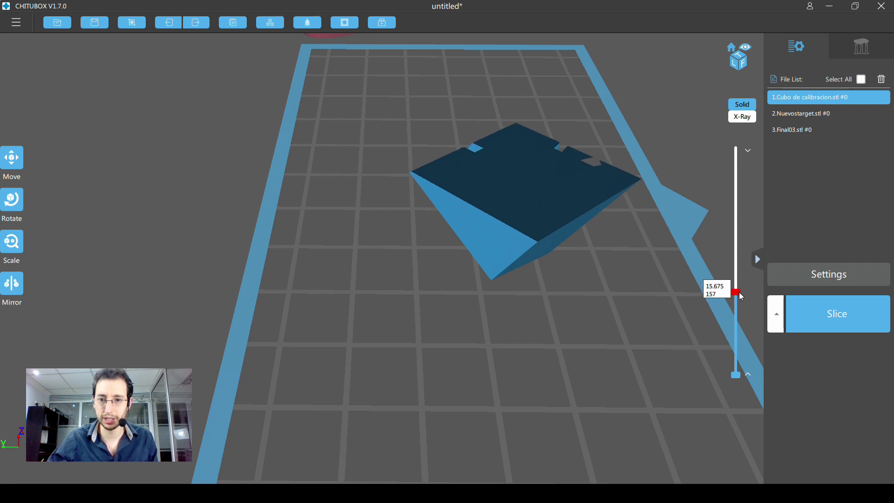
right_click_drag(528, 178, 364, 170)
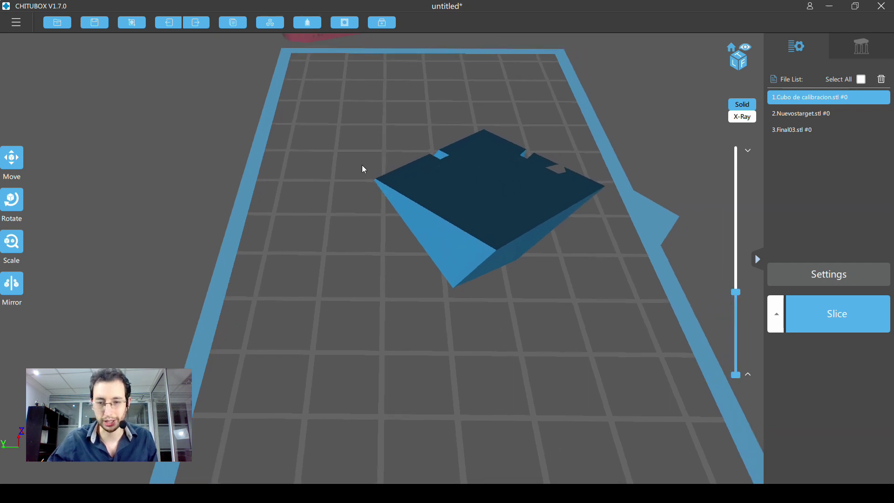
right_click_drag(534, 142, 627, 208)
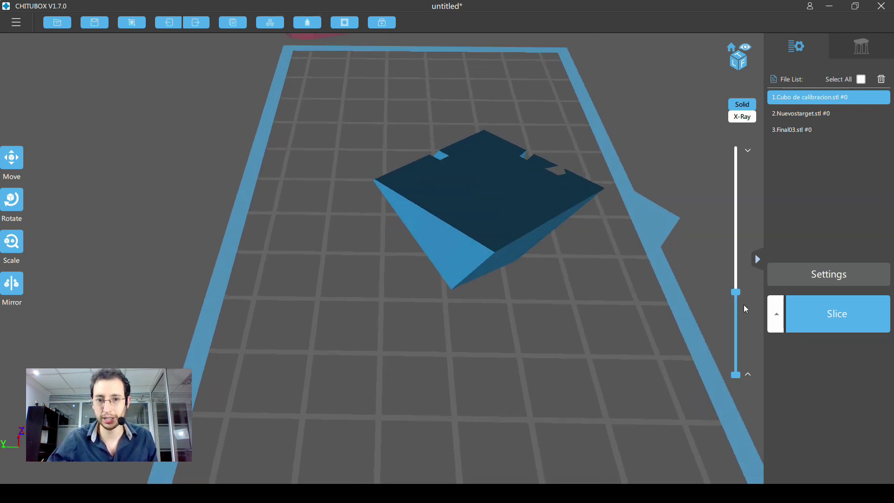
left_click_drag(739, 294, 741, 291)
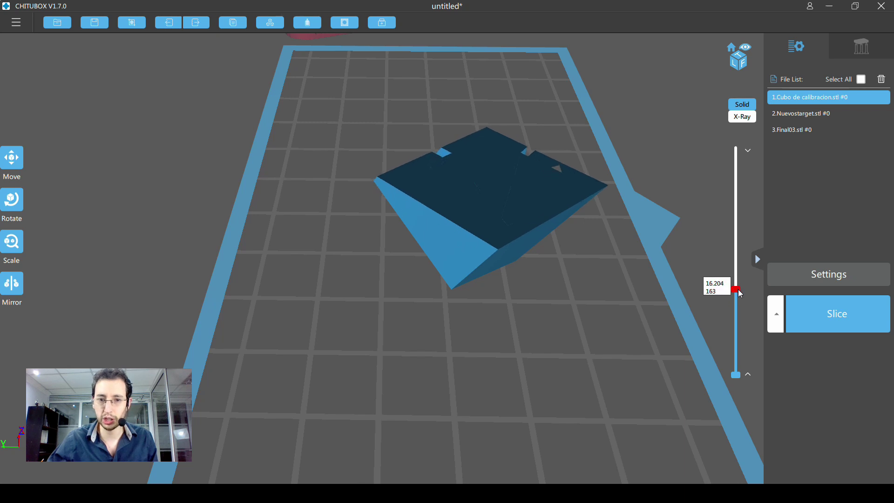
left_click_drag(741, 294, 749, 204)
left_click_drag(584, 289, 589, 259)
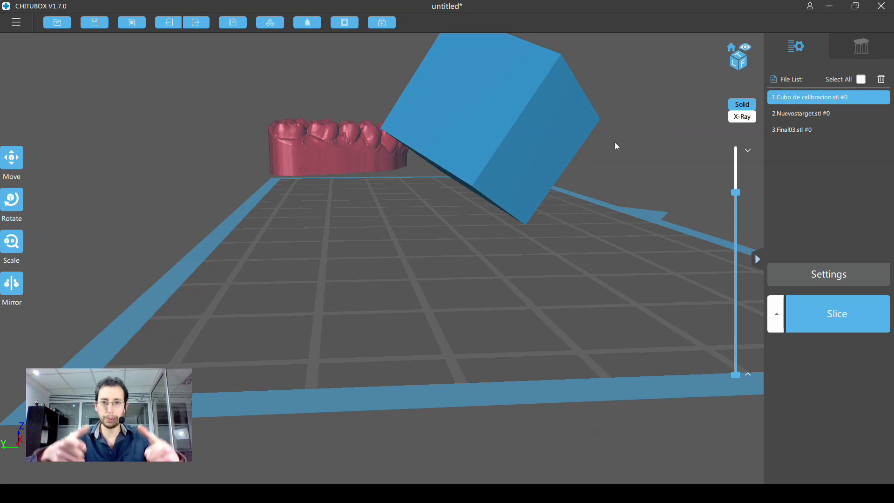
left_click(3, 217)
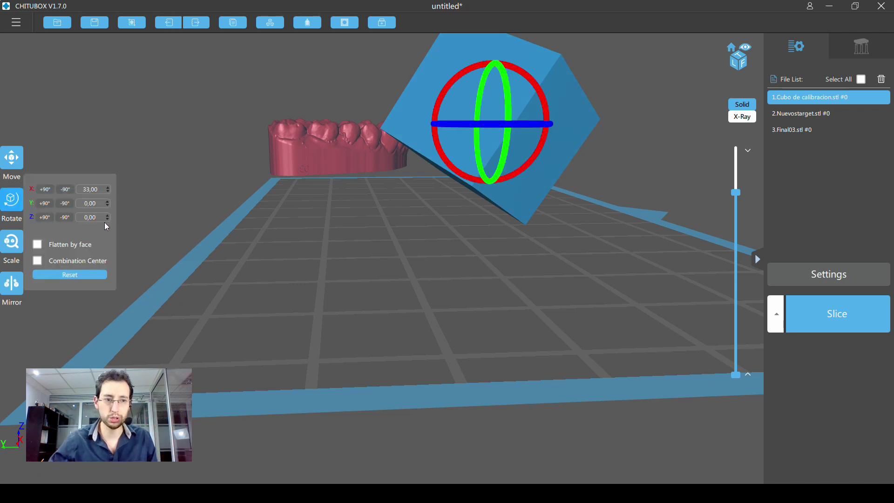
Flip the cube's X tilt to -33°, check it at layer 196, then show the full models
mouse_move(483, 199)
left_mouse_down()
mouse_move(473, 173)
mouse_move(437, 198)
left_mouse_up()
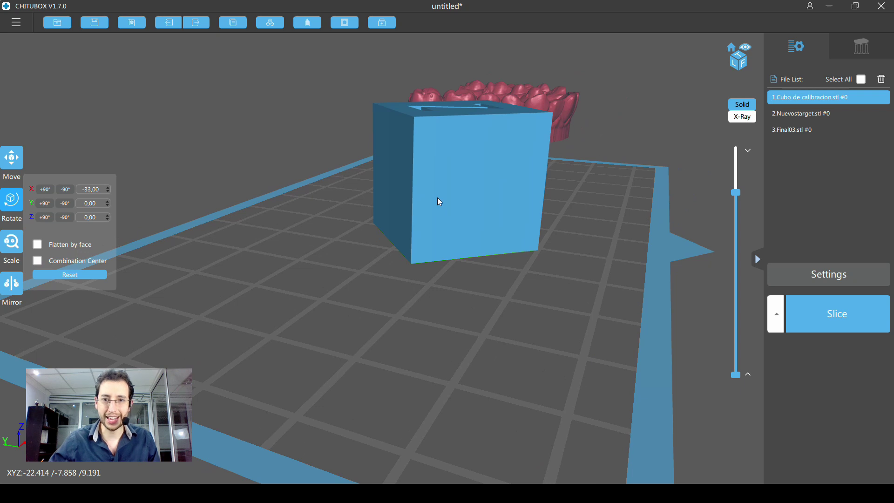
mouse_move(736, 192)
left_mouse_down()
mouse_move(736, 271)
mouse_move(736, 160)
left_mouse_up()
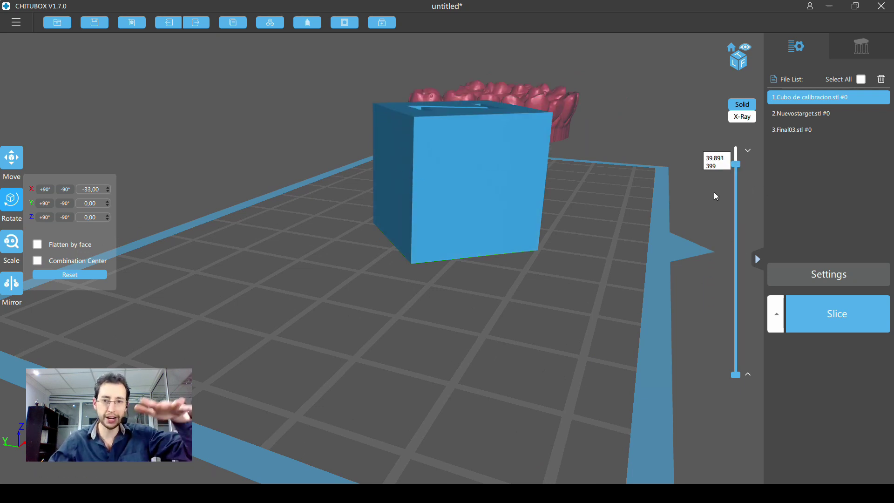
left_click_drag(606, 280, 523, 327)
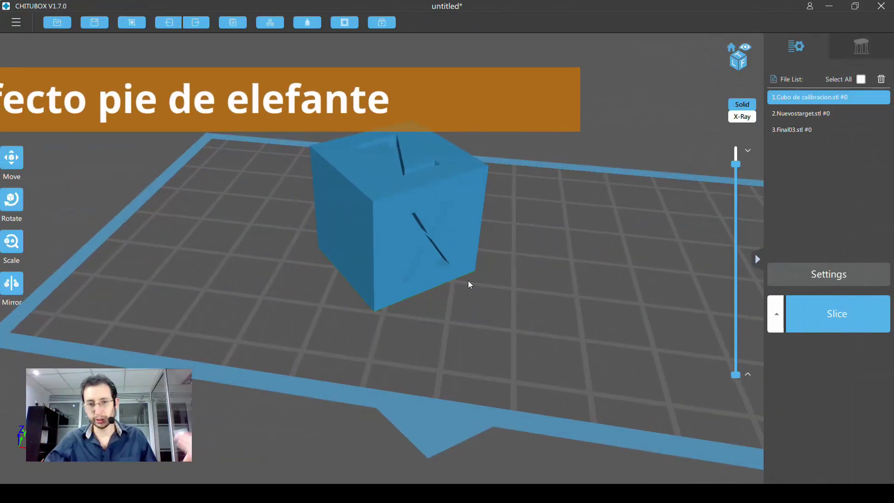
mouse_move(475, 311)
left_mouse_down()
mouse_move(496, 309)
mouse_move(510, 320)
mouse_move(492, 255)
left_mouse_up()
scroll(496, 308, "up", 5)
mouse_move(529, 191)
left_mouse_down()
mouse_move(529, 231)
mouse_move(497, 245)
mouse_move(528, 215)
mouse_move(525, 259)
mouse_move(505, 275)
mouse_move(534, 269)
mouse_move(477, 283)
left_mouse_up()
scroll(505, 275, "up", 5)
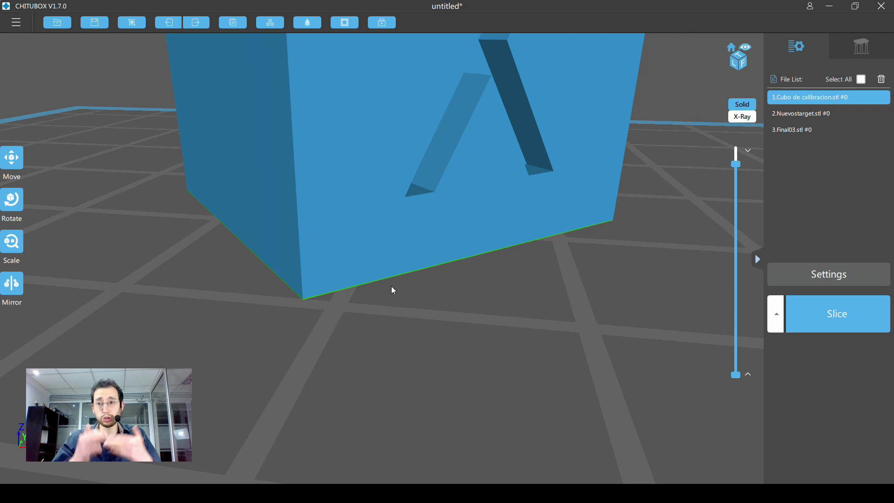
scroll(518, 307, "down", 1)
scroll(521, 306, "down", 3)
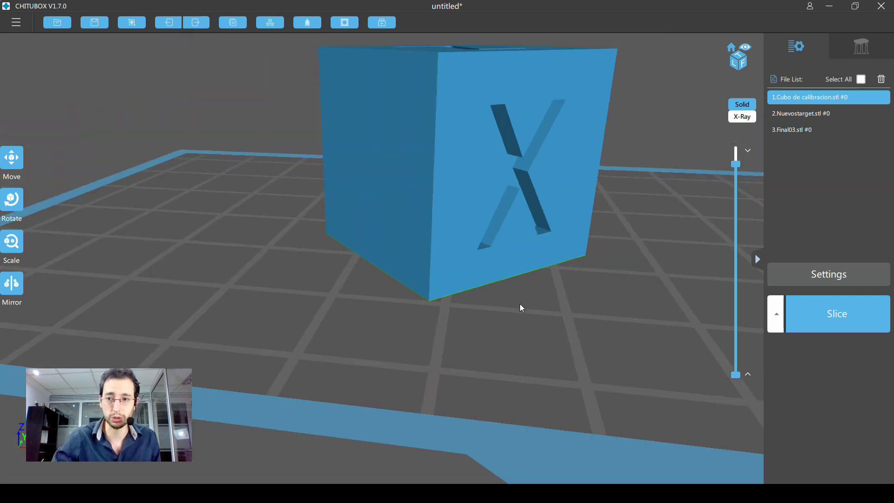
left_click_drag(520, 304, 495, 307)
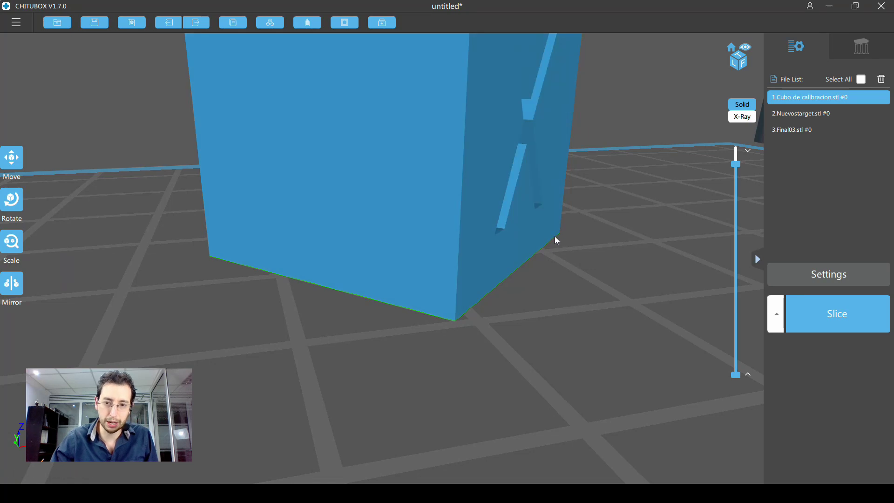
mouse_move(547, 250)
left_mouse_down()
mouse_move(516, 292)
mouse_move(535, 311)
mouse_move(485, 323)
left_mouse_up()
scroll(516, 294, "down", 5)
mouse_move(380, 180)
left_mouse_down()
mouse_move(482, 247)
mouse_move(489, 187)
left_mouse_up()
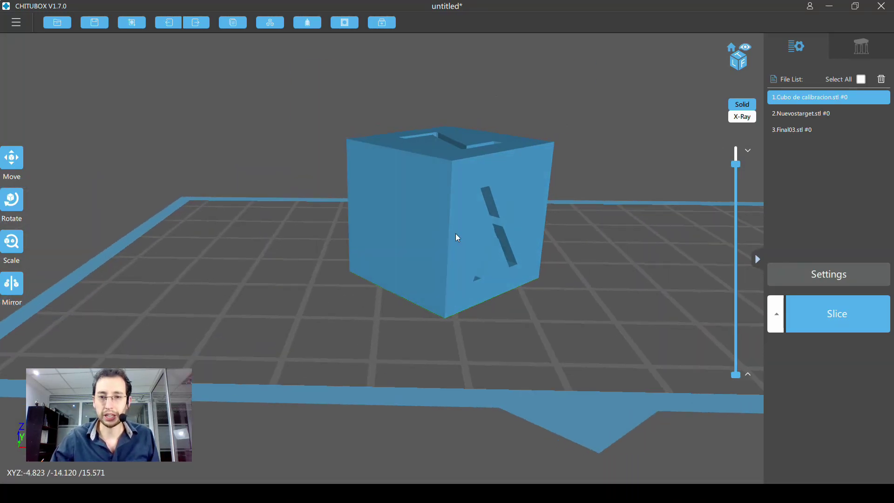
mouse_move(567, 319)
left_mouse_down()
mouse_move(569, 295)
mouse_move(562, 307)
mouse_move(472, 163)
left_mouse_up()
left_click_drag(486, 266, 519, 264)
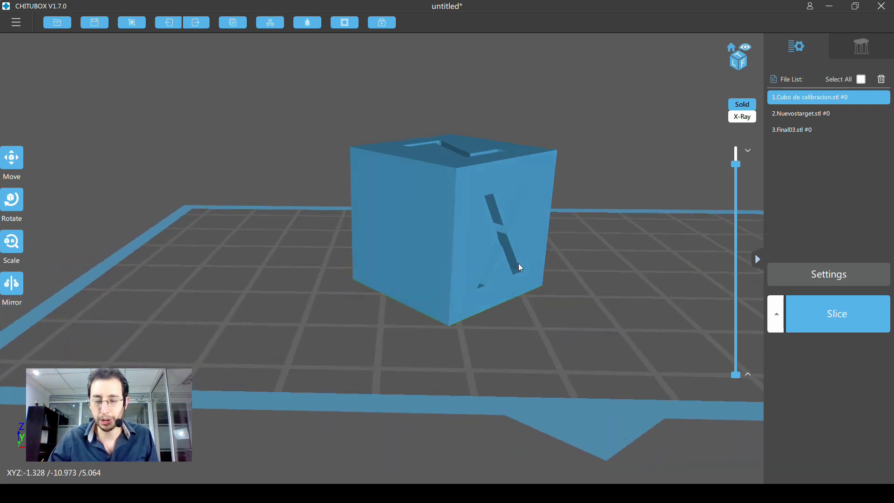
mouse_move(483, 323)
left_mouse_down()
mouse_move(510, 298)
mouse_move(299, 333)
mouse_move(150, 320)
left_mouse_up()
mouse_move(510, 354)
left_mouse_down()
mouse_move(407, 346)
mouse_move(470, 345)
mouse_move(426, 294)
left_mouse_up()
mouse_move(364, 297)
left_mouse_down()
mouse_move(443, 315)
mouse_move(409, 312)
mouse_move(485, 305)
mouse_move(431, 285)
left_mouse_up()
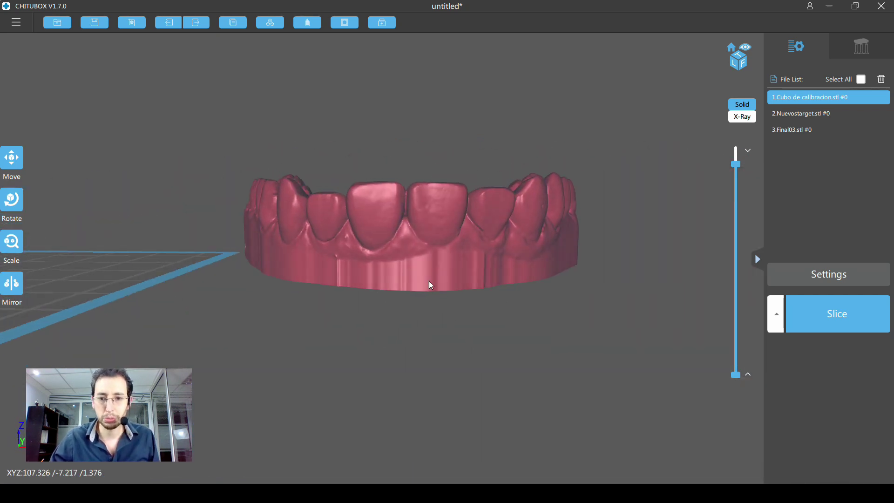
left_click(431, 285)
mouse_move(446, 337)
left_mouse_down()
mouse_move(460, 378)
mouse_move(359, 264)
left_mouse_up()
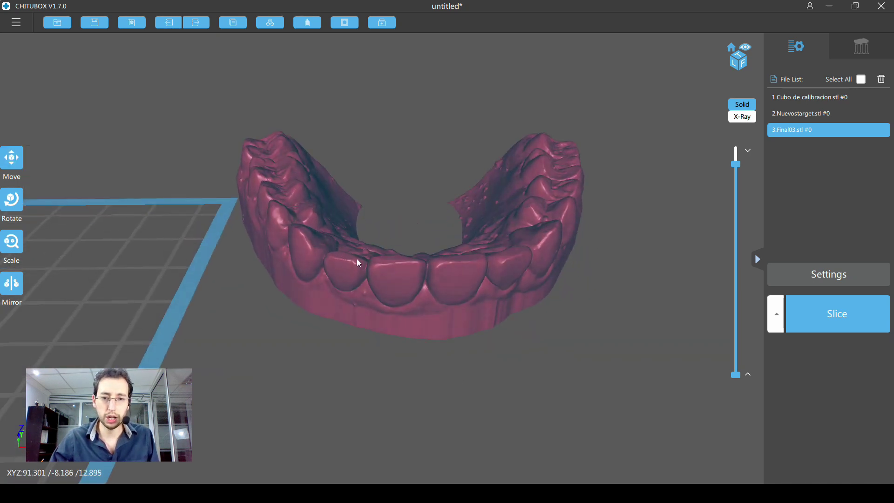
mouse_move(445, 370)
left_mouse_down()
mouse_move(459, 365)
mouse_move(399, 285)
mouse_move(474, 291)
left_mouse_up()
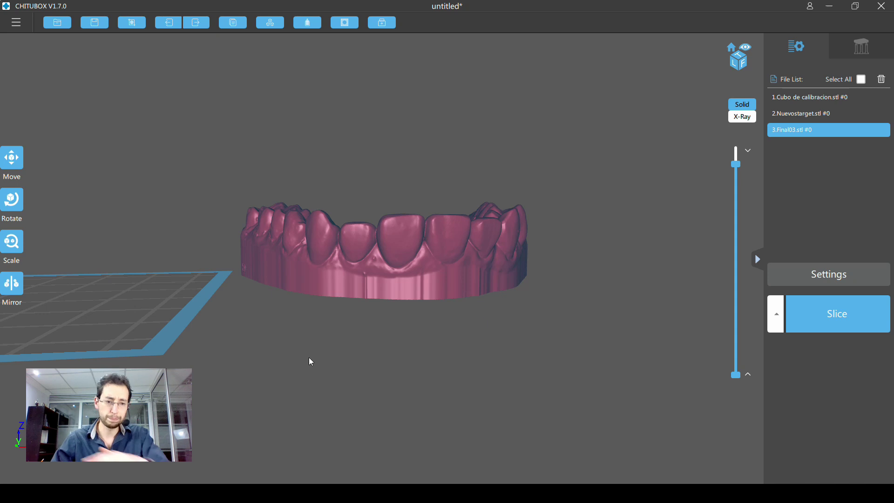
right_click_drag(315, 363, 412, 352)
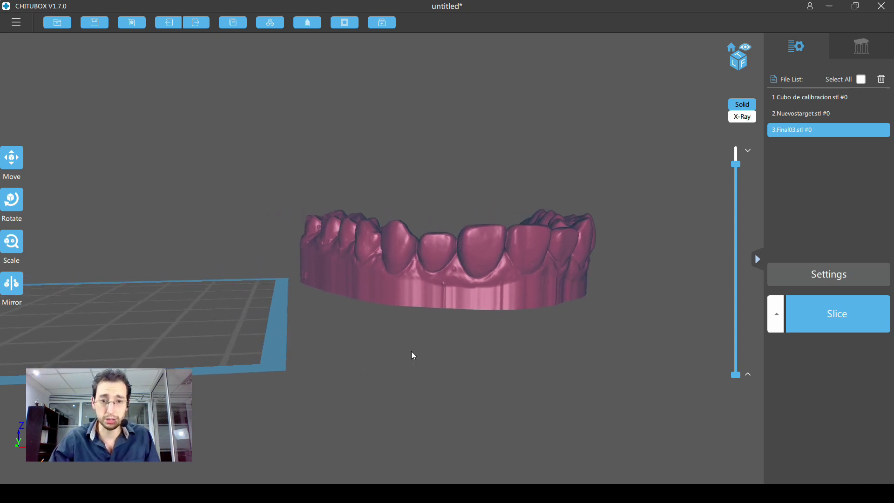
right_click_drag(180, 291, 323, 285)
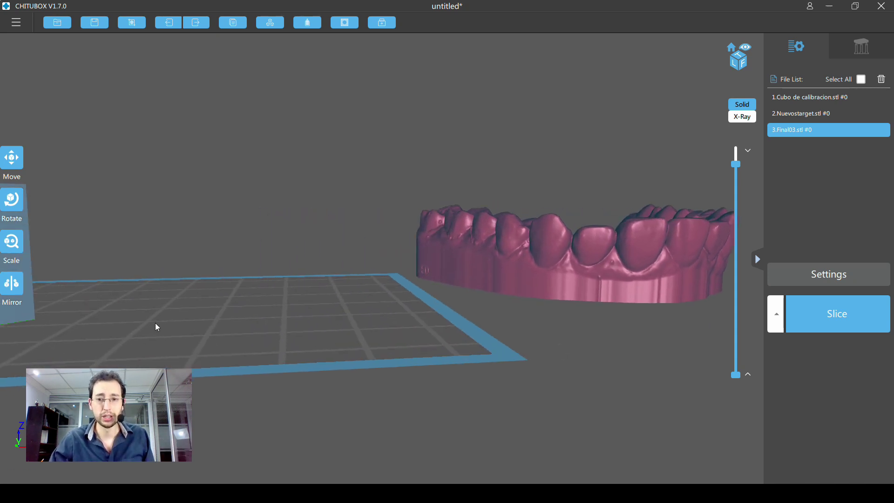
scroll(361, 326, "up", 3)
left_click_drag(329, 290, 406, 295)
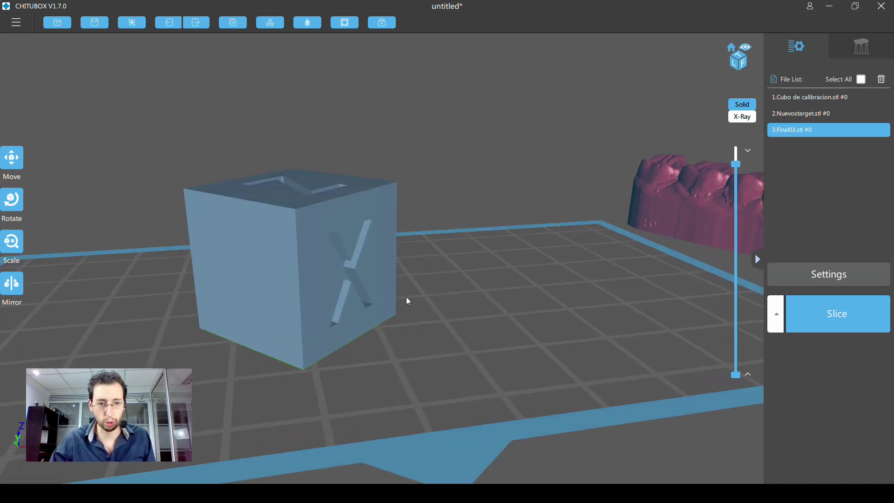
right_click_drag(410, 290, 481, 284)
left_click(415, 264)
mouse_move(415, 264)
left_mouse_down()
mouse_move(428, 320)
mouse_move(439, 319)
left_mouse_up()
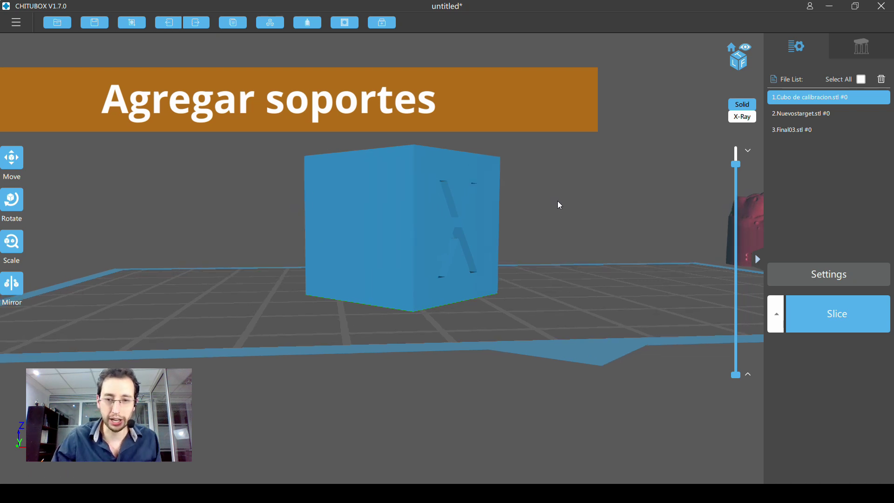
In the Support settings, keep Z lift at 5,00 and auto-generate heavy supports for the whole cube
left_click_drag(558, 198, 555, 213)
left_click(863, 45)
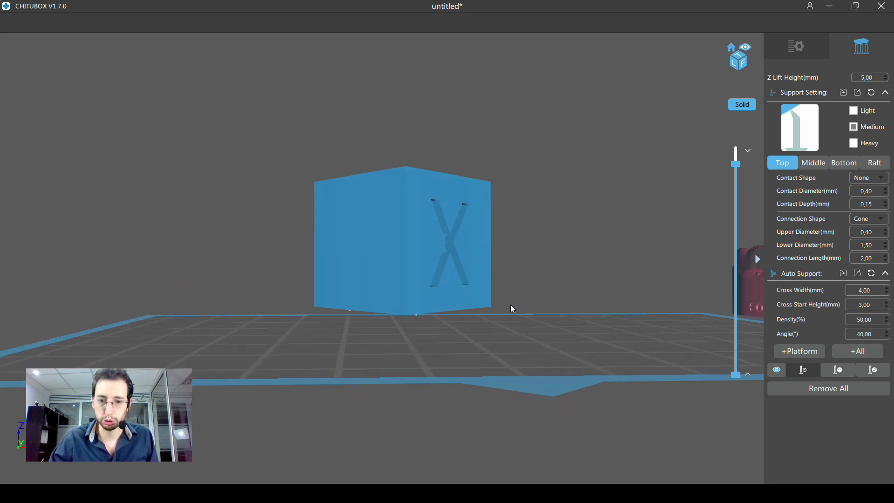
middle_click_drag(527, 334, 520, 334)
left_click(888, 80)
left_click(887, 75)
middle_click_drag(518, 226, 521, 210)
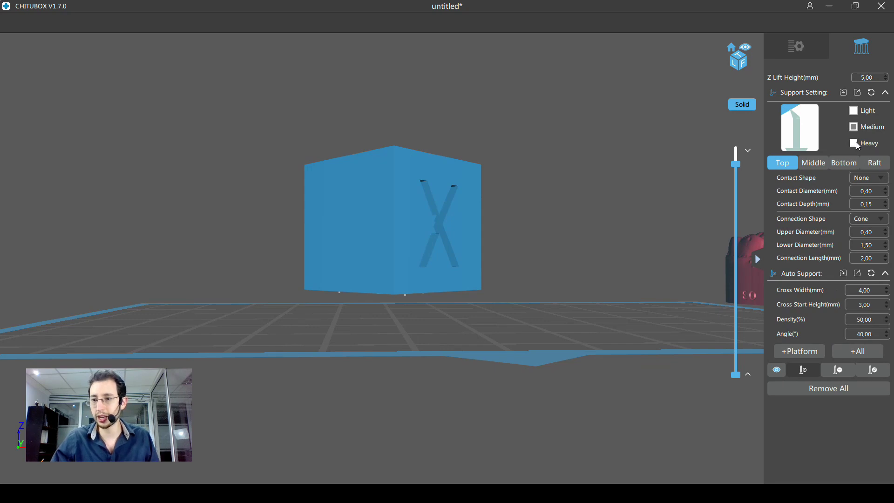
left_click(862, 358)
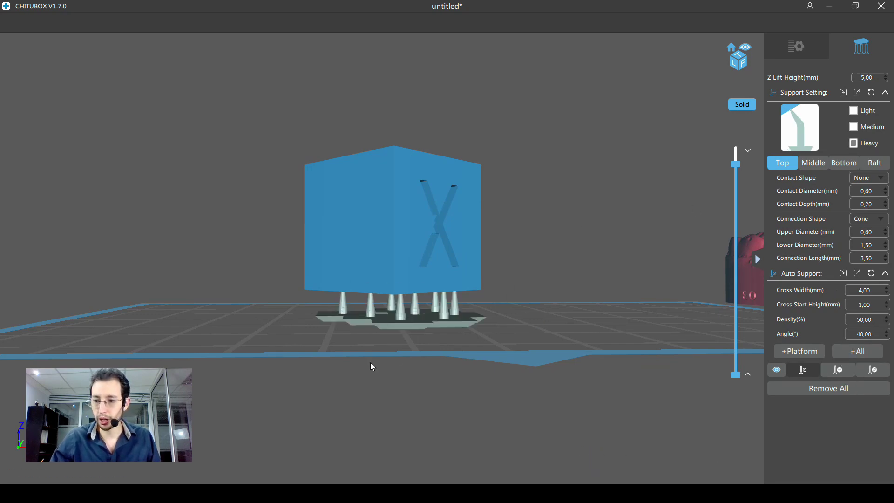
Zoom and orbit beneath the calibration cube to inspect its heavy supports
scroll(446, 329, "up", 1)
scroll(462, 332, "up", 2)
scroll(457, 332, "up", 2)
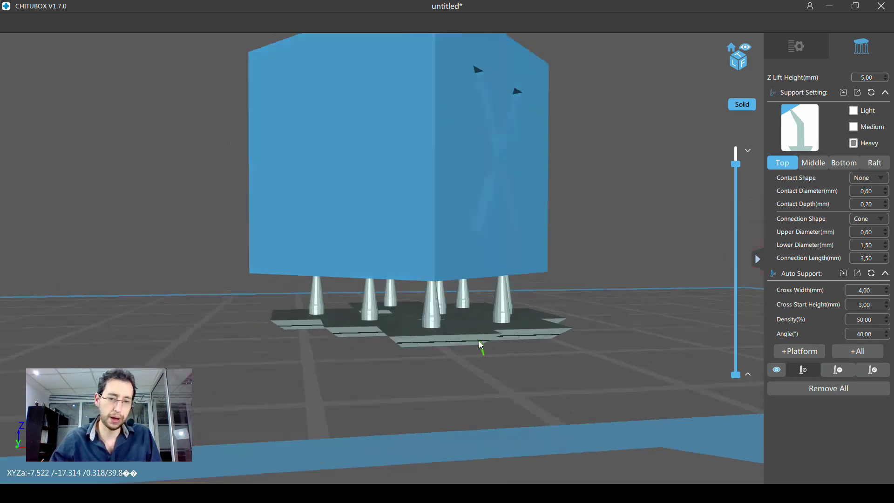
scroll(478, 340, "up", 3)
right_click_drag(466, 324, 491, 312)
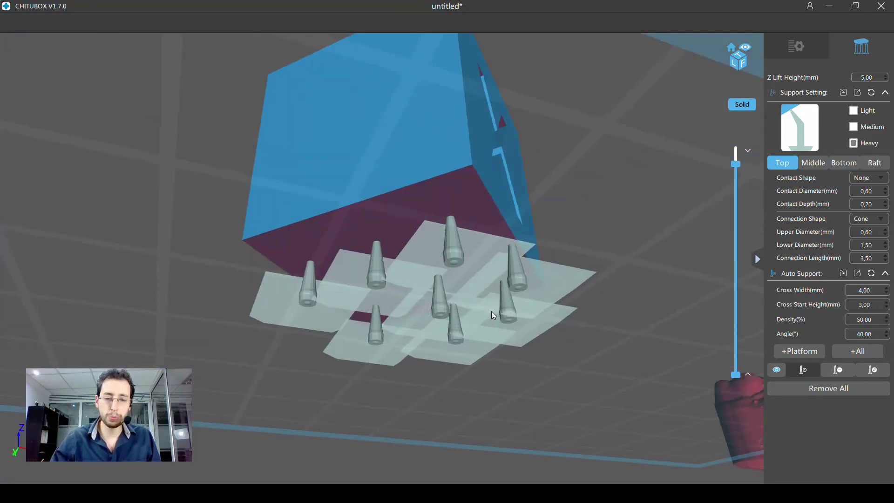
scroll(493, 314, "up", 3)
scroll(480, 319, "down", 2)
scroll(472, 323, "down", 4)
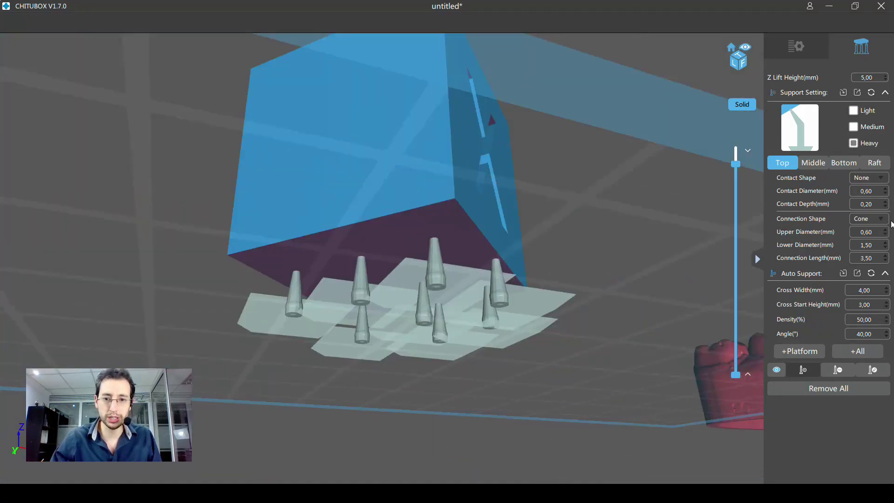
scroll(560, 292, "up", 3)
scroll(469, 314, "up", 2)
scroll(482, 311, "up", 1)
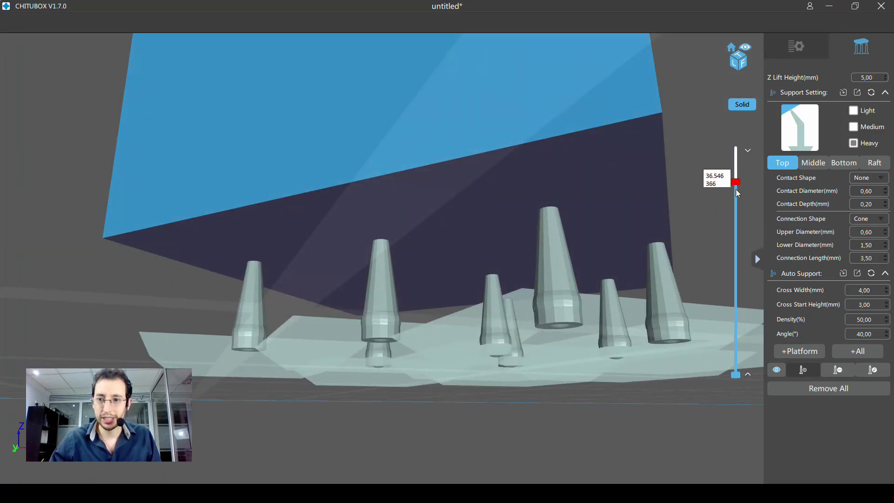
Scrub the layer preview through the lower support layers, then return to the File List
mouse_move(738, 282)
left_mouse_down()
mouse_move(733, 354)
mouse_move(738, 341)
left_mouse_up()
scroll(565, 268, "down", 2)
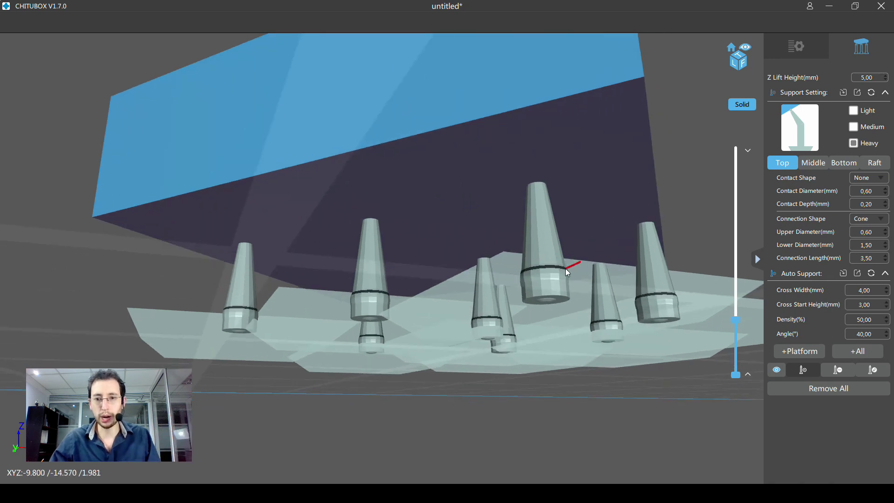
scroll(565, 269, "down", 2)
right_click_drag(567, 270, 566, 275)
left_click_drag(736, 319, 744, 260)
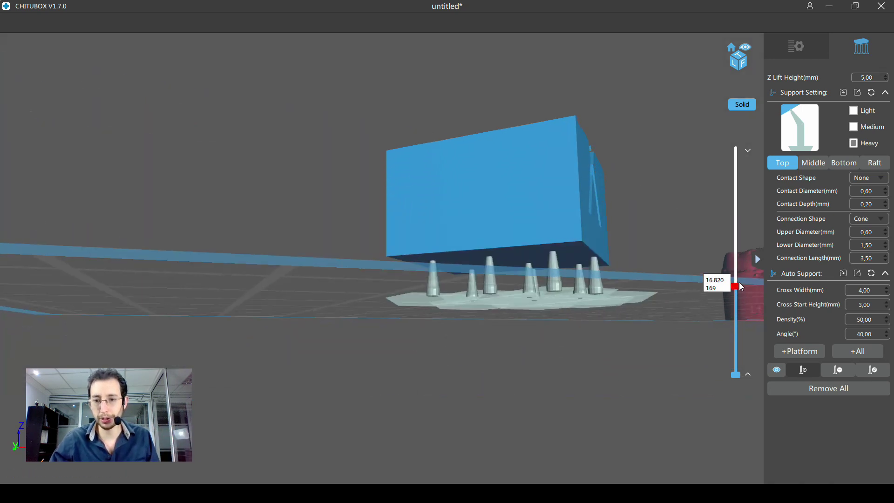
right_click_drag(640, 257, 611, 264)
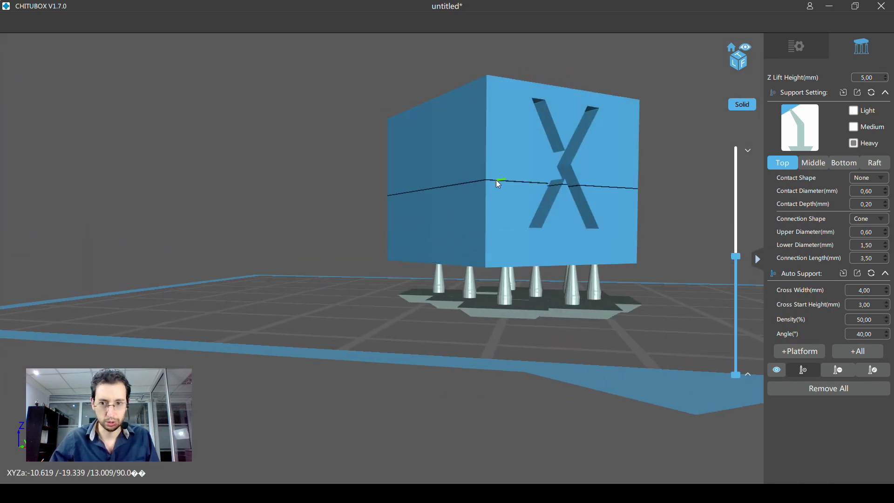
left_click(808, 49)
mouse_move(552, 214)
right_mouse_down()
mouse_move(514, 234)
mouse_move(510, 295)
right_mouse_up()
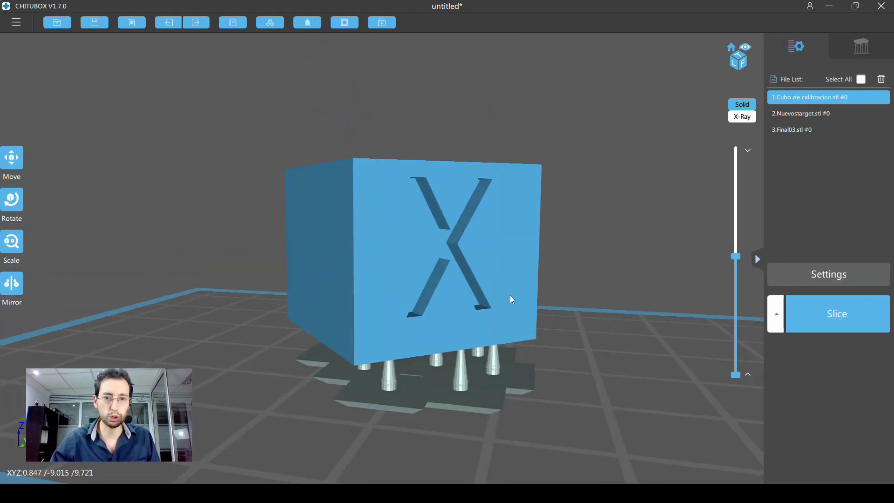
Delete the calibration cube's existing supports and tilt it 24° about X
left_click(20, 201)
mouse_move(446, 230)
right_mouse_down()
mouse_move(454, 338)
mouse_move(443, 372)
right_mouse_up()
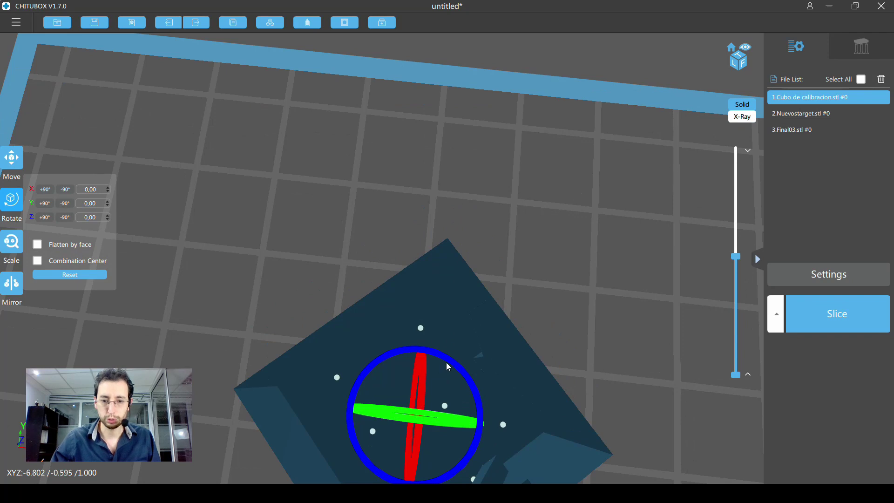
left_click(446, 362)
left_click(423, 269)
left_click_drag(471, 380, 471, 363)
left_click_drag(424, 385, 480, 395)
mouse_move(479, 396)
right_mouse_down()
mouse_move(519, 331)
mouse_move(600, 324)
right_mouse_up()
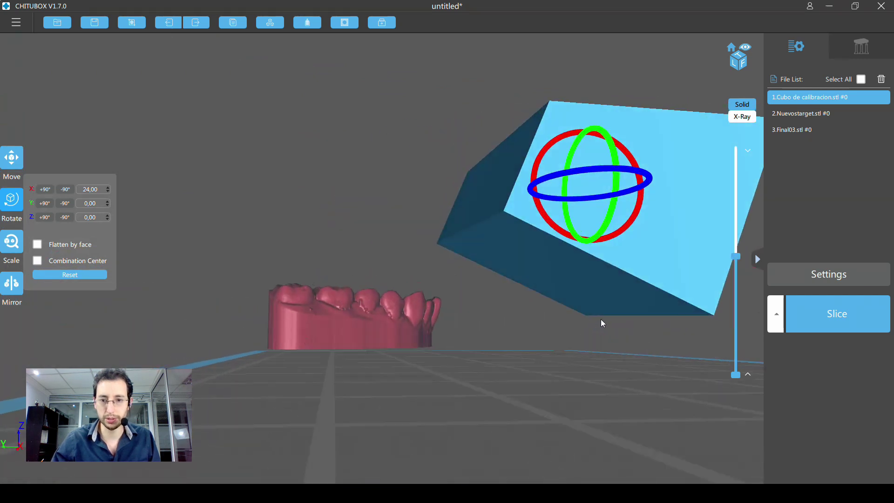
Auto-generate fresh supports for the tilted cube with +All and inspect them
left_click(861, 51)
left_click(857, 353)
mouse_move(675, 331)
right_mouse_down()
mouse_move(555, 300)
mouse_move(559, 309)
mouse_move(463, 314)
mouse_move(446, 307)
mouse_move(439, 284)
mouse_move(364, 294)
mouse_move(419, 289)
right_mouse_up()
scroll(559, 308, "up", 5)
scroll(520, 308, "up", 3)
scroll(426, 297, "down", 5)
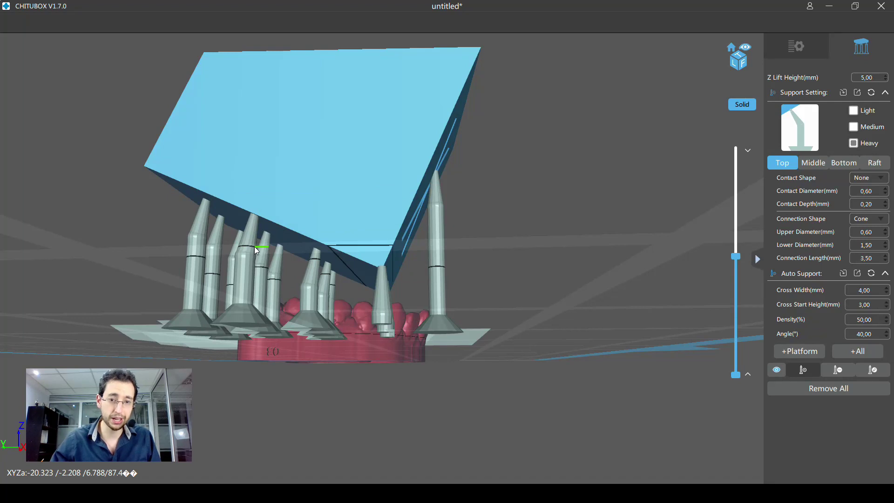
mouse_move(253, 240)
right_mouse_down()
mouse_move(233, 199)
mouse_move(469, 256)
mouse_move(745, 261)
right_mouse_up()
left_click_drag(736, 257, 740, 352)
mouse_move(723, 348)
right_mouse_down()
mouse_move(532, 257)
mouse_move(434, 300)
right_mouse_up()
key("Up")
key("Up")
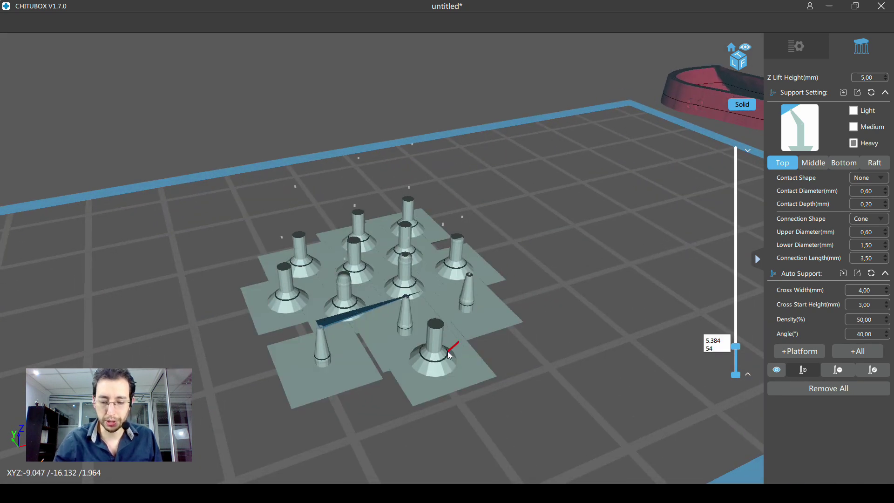
key("Up")
key("Up")
key("Up")
key("Up")
key("Up")
key("Up")
key("Up")
key("Up")
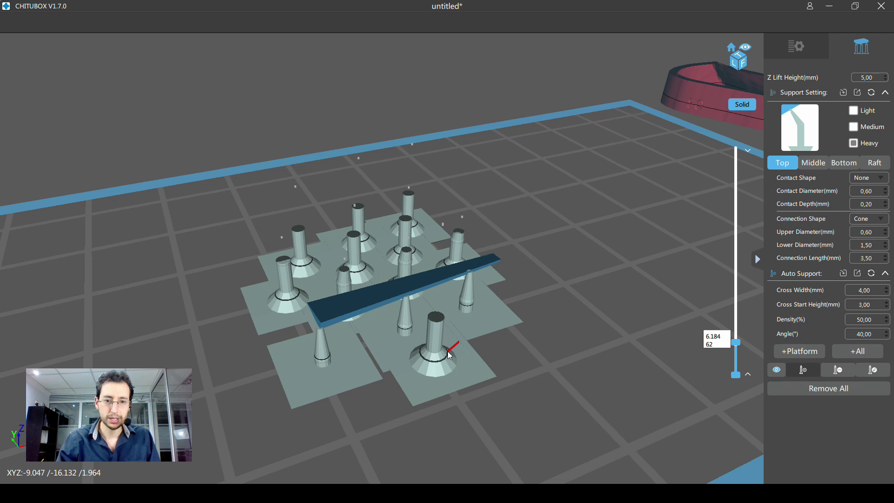
right_click_drag(425, 362, 495, 353)
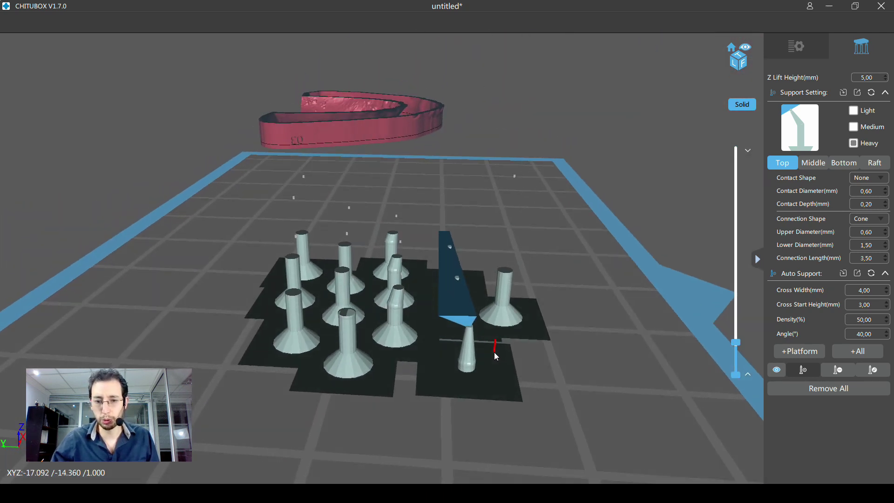
key("Up")
key("Up")
key("Up")
key("Up")
key("Up")
key("Up")
key("Up")
key("Up")
key("Up")
key("Up")
key("Up")
key("Up")
key("Up")
key("Up")
key("Up")
key("Up")
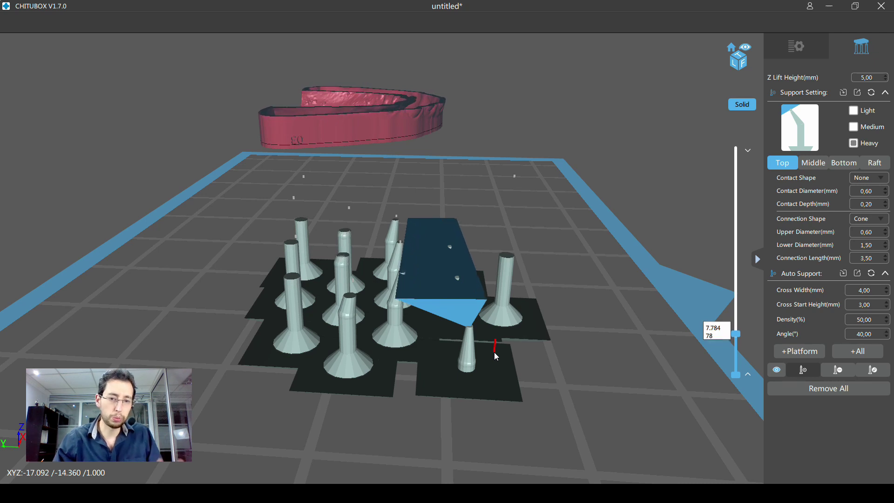
key("Up")
key("Up")
key("Up")
key("Up")
key("Up")
key("Up")
key("Up")
key("Up")
key("Up")
key("Up")
key("Up")
key("Up")
key("Up")
key("Up")
key("Up")
key("Up")
key("Up")
key("Up")
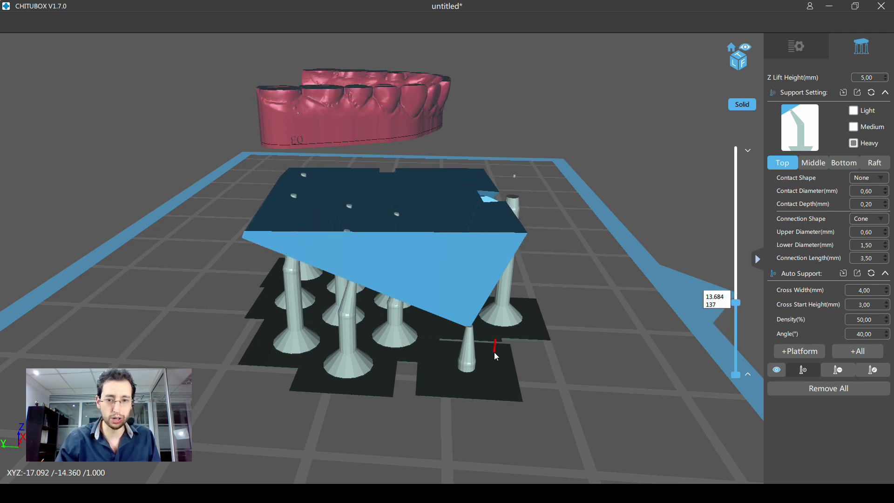
key("Up")
key("Up")
key("Up")
key("Up")
key("Up")
key("Up")
key("Up")
key("Up")
key("Up")
key("Up")
key("Up")
key("Up")
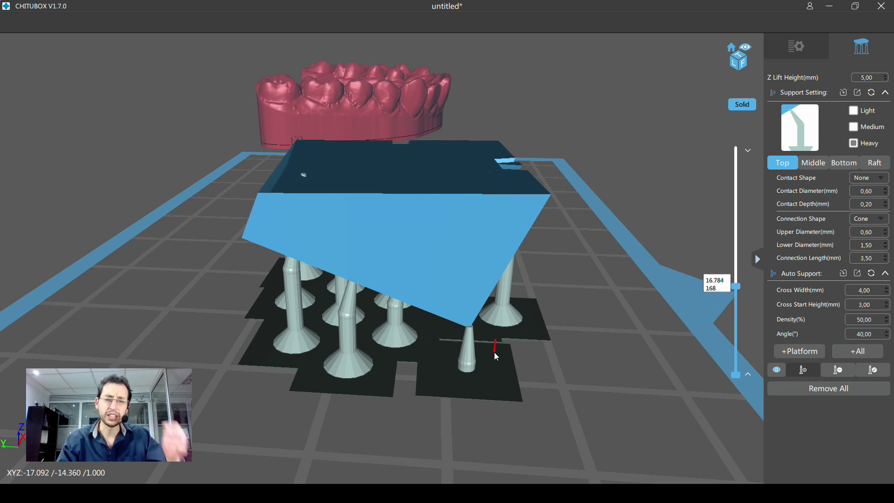
key("Up")
key("Up")
key("Up")
key("Up")
key("Up")
key("Up")
key("Up")
key("Up")
key("Up")
key("Up")
key("Up")
key("Up")
key("Up")
key("Up")
key("Up")
key("Up")
key("Up")
key("Up")
key("Up")
key("Up")
key("Up")
key("Up")
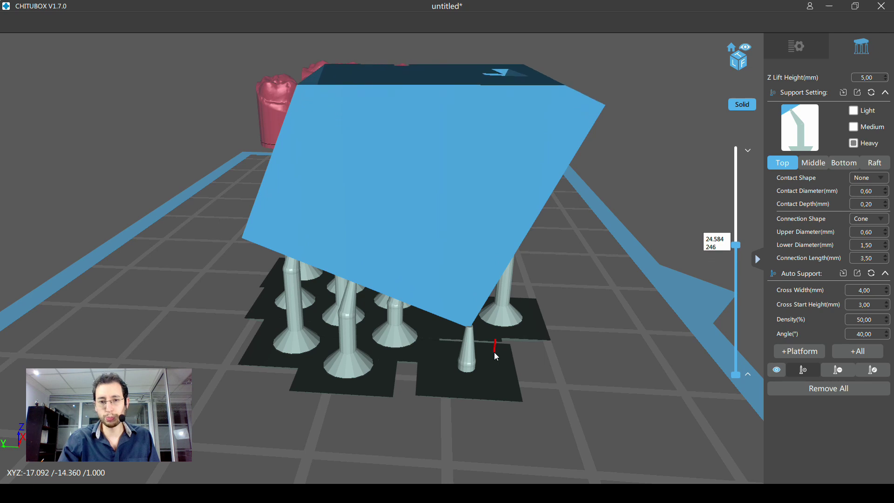
key("Up")
key("Up")
key("Up")
key("Up")
key("Up")
key("Up")
key("Up")
key("Up")
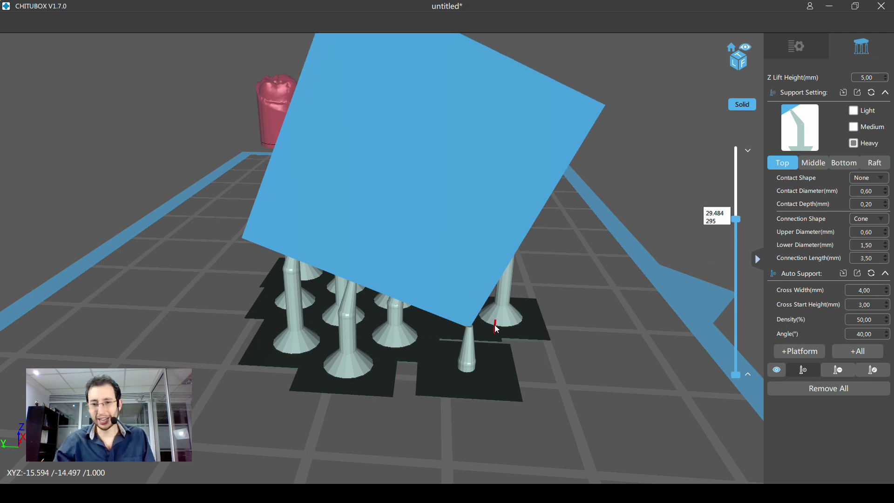
scroll(477, 381, "up", 3)
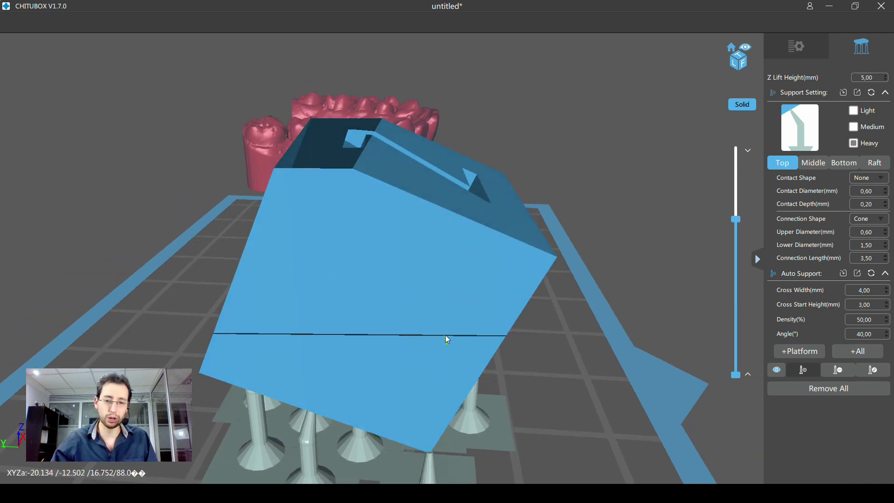
scroll(445, 333, "down", 4)
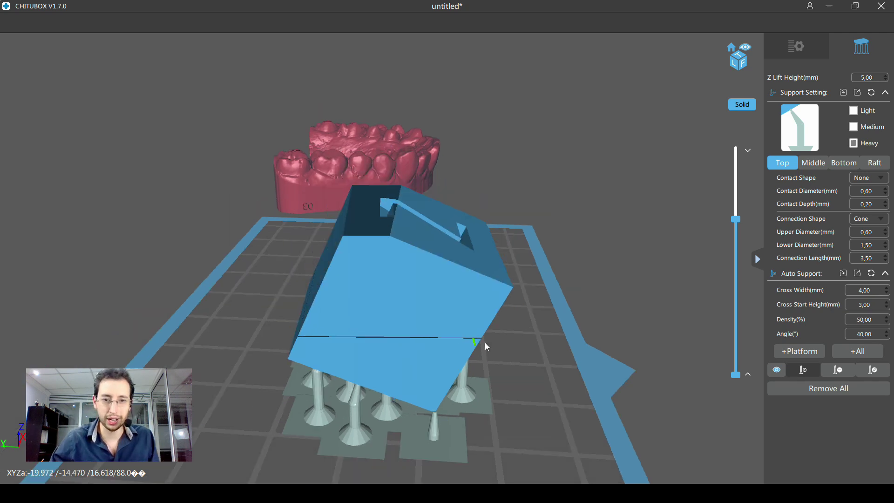
right_click_drag(507, 334, 507, 331)
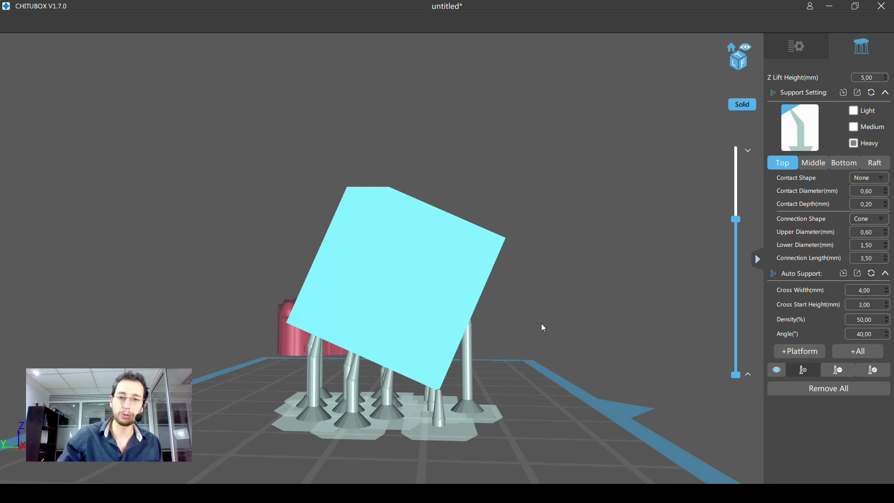
left_click_drag(600, 318, 531, 331)
left_click_drag(736, 219, 736, 150)
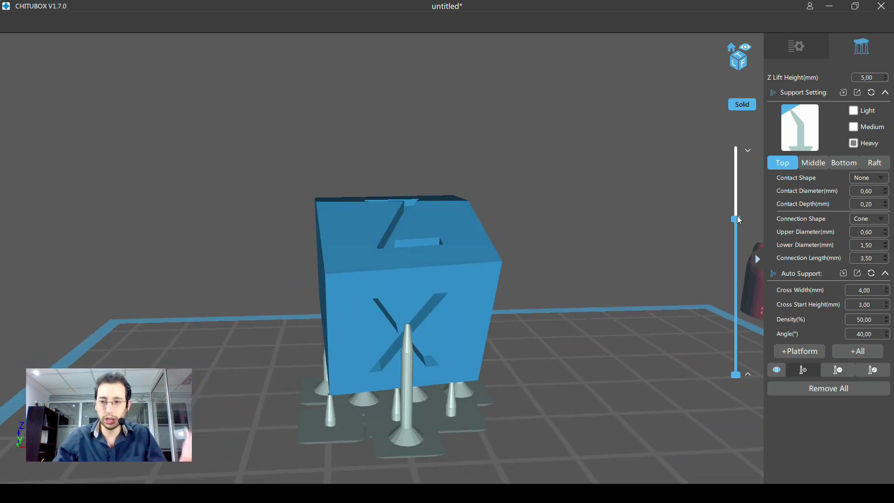
mouse_move(476, 334)
left_mouse_down()
mouse_move(471, 343)
mouse_move(452, 334)
left_mouse_up()
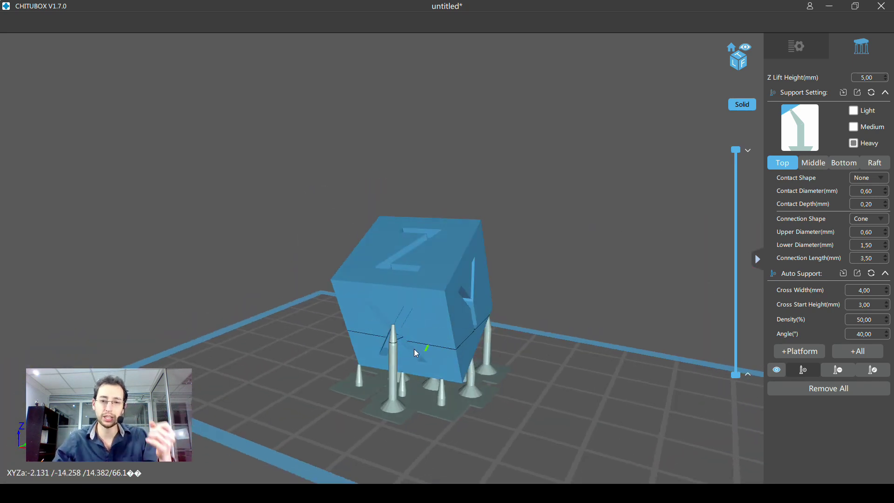
left_click_drag(452, 335, 476, 263)
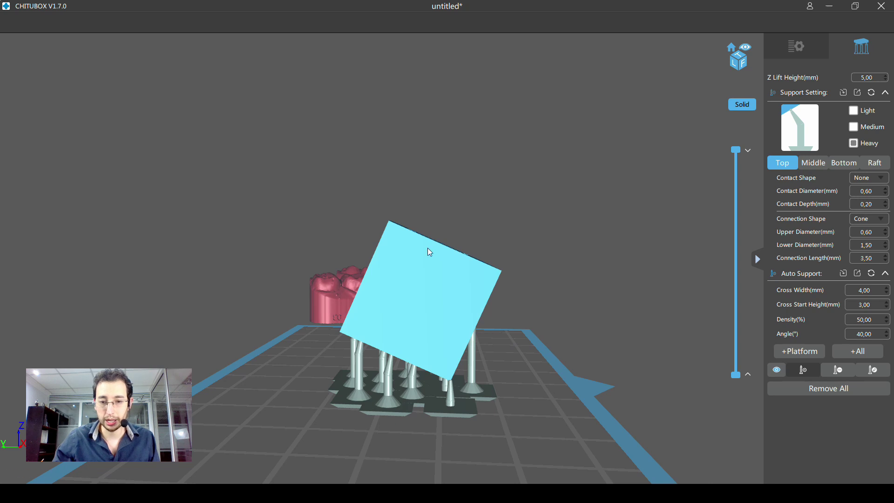
mouse_move(416, 323)
left_mouse_down()
mouse_move(420, 312)
mouse_move(367, 346)
mouse_move(412, 344)
left_mouse_up()
scroll(411, 343, "up", 3)
scroll(420, 342, "up", 1)
scroll(447, 343, "down", 1)
scroll(480, 298, "up", 1)
left_click_drag(483, 320, 406, 325)
scroll(405, 325, "down", 1)
left_click_drag(475, 339, 431, 334)
mouse_move(455, 241)
left_mouse_down()
mouse_move(369, 275)
mouse_move(339, 258)
mouse_move(393, 290)
mouse_move(417, 292)
mouse_move(503, 242)
mouse_move(491, 279)
mouse_move(401, 275)
left_mouse_up()
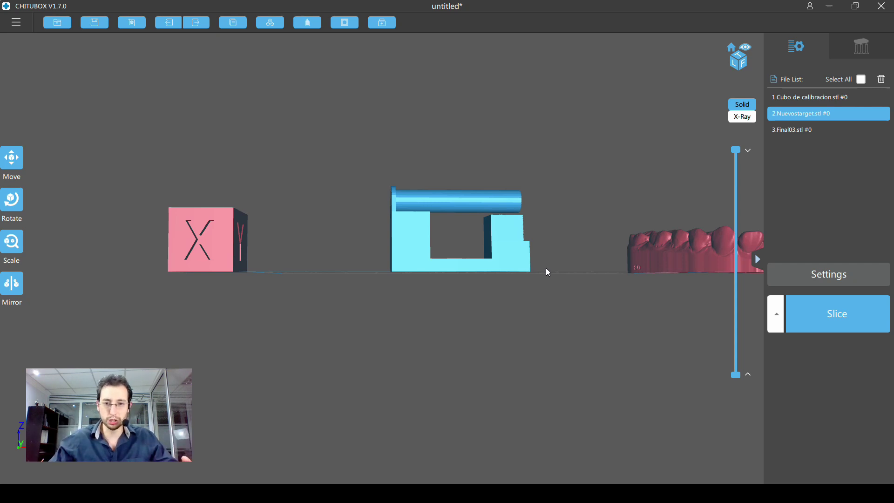
scroll(546, 272, "up", 2)
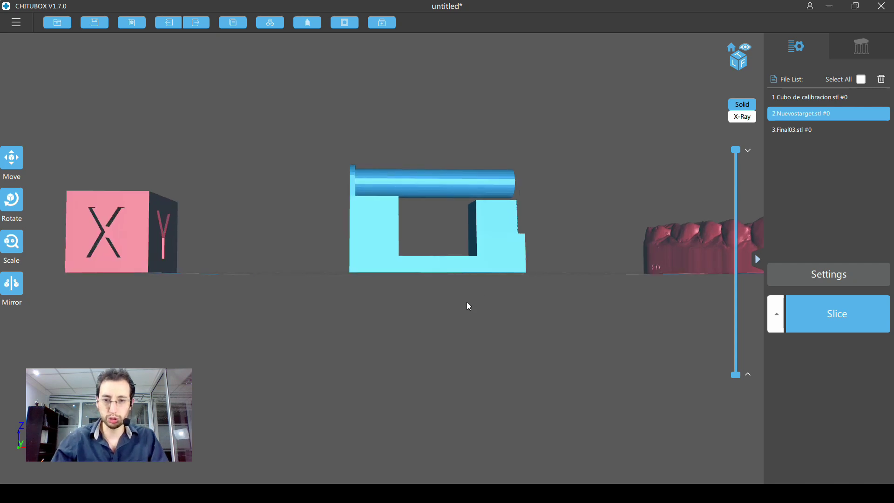
scroll(442, 293, "up", 2)
left_click_drag(422, 286, 435, 306)
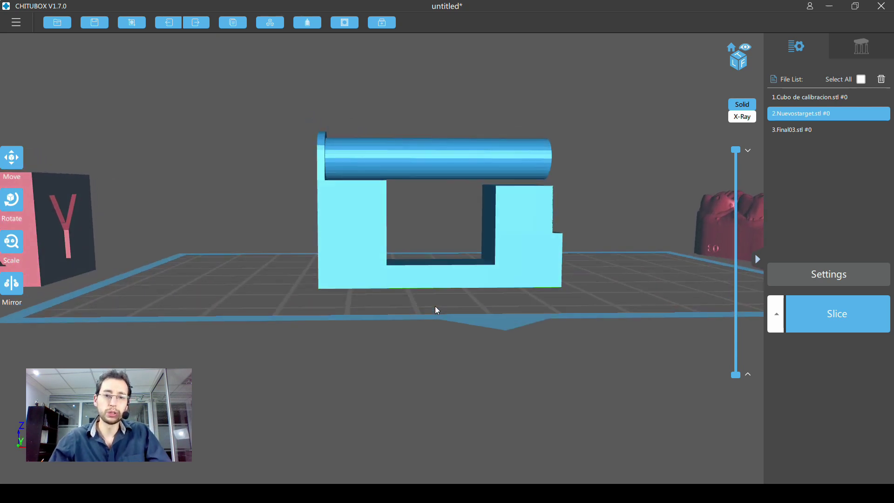
left_click_drag(454, 283, 439, 275)
mouse_move(483, 295)
left_mouse_down()
mouse_move(463, 293)
mouse_move(499, 297)
mouse_move(461, 295)
mouse_move(459, 308)
mouse_move(393, 298)
mouse_move(503, 311)
left_mouse_up()
scroll(464, 292, "up", 2)
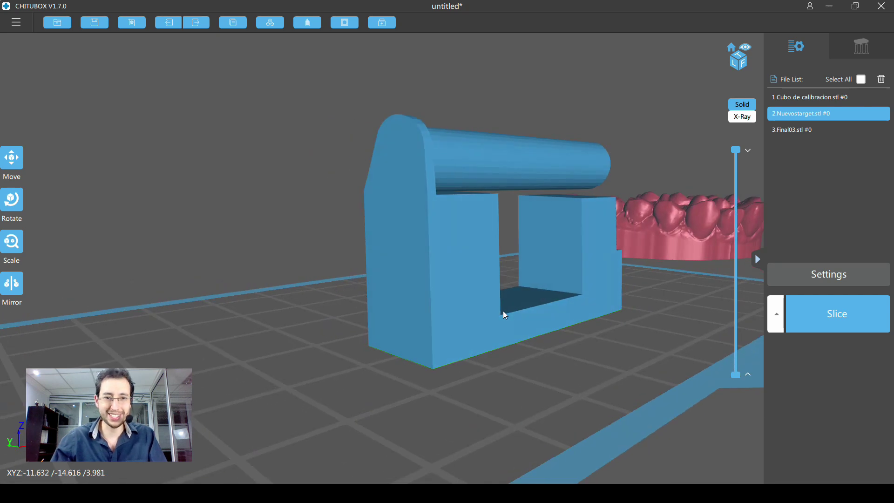
left_click(9, 214)
left_click(37, 245)
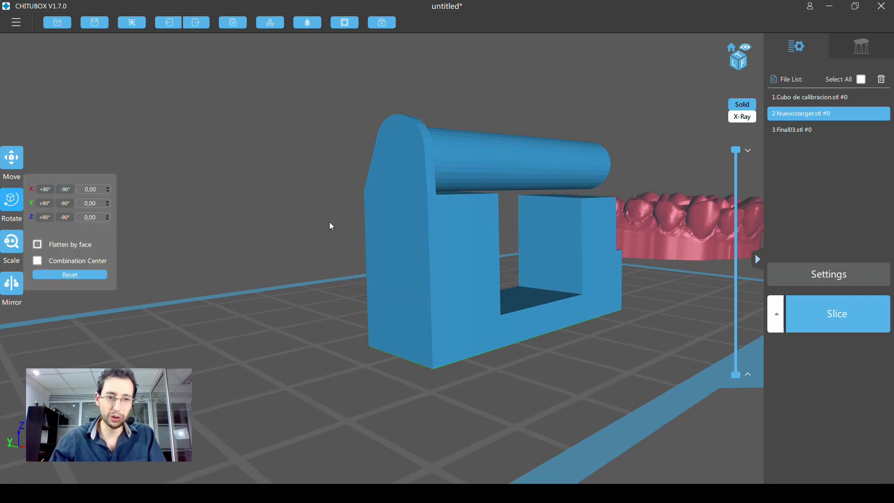
left_click(392, 217)
scroll(424, 289, "down", 3)
mouse_move(421, 285)
left_mouse_down()
mouse_move(404, 291)
mouse_move(437, 287)
mouse_move(455, 217)
mouse_move(444, 281)
mouse_move(422, 321)
mouse_move(444, 342)
left_mouse_up()
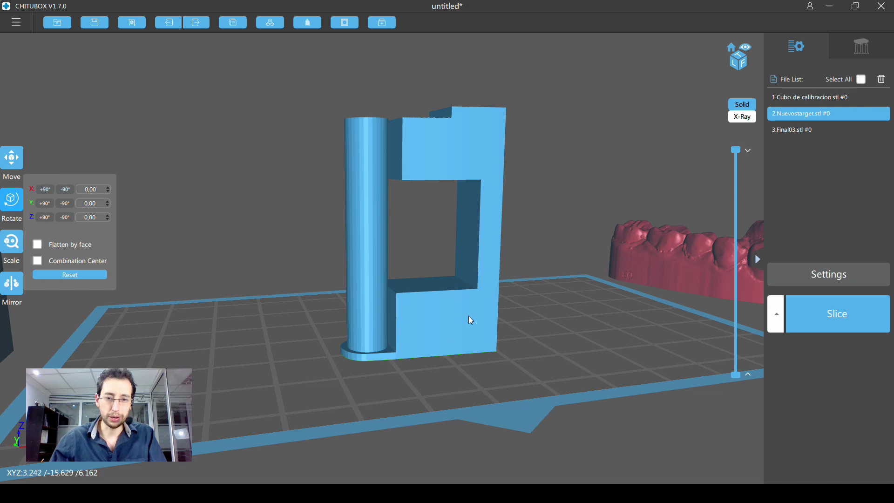
left_click_drag(468, 237, 486, 237)
mouse_move(735, 150)
left_mouse_down()
mouse_move(751, 350)
mouse_move(750, 234)
mouse_move(603, 250)
left_mouse_up()
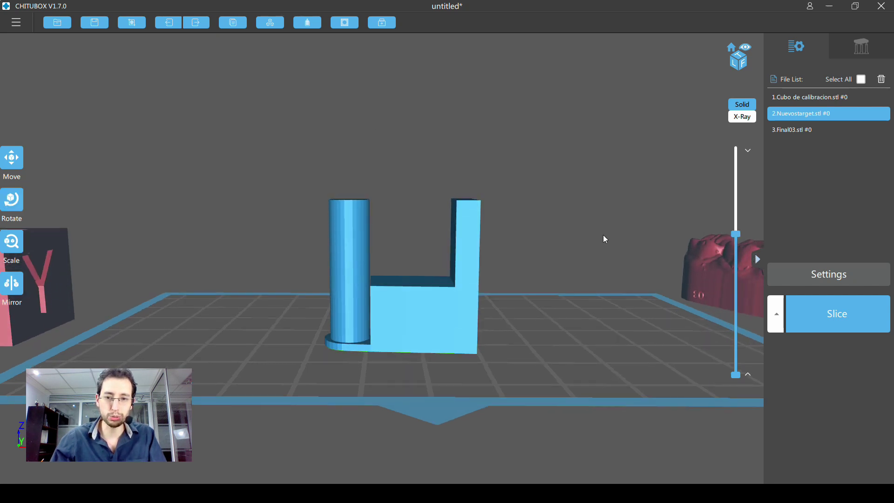
left_click_drag(737, 232, 736, 209)
mouse_move(479, 202)
left_mouse_down()
mouse_move(505, 213)
mouse_move(506, 227)
left_mouse_up()
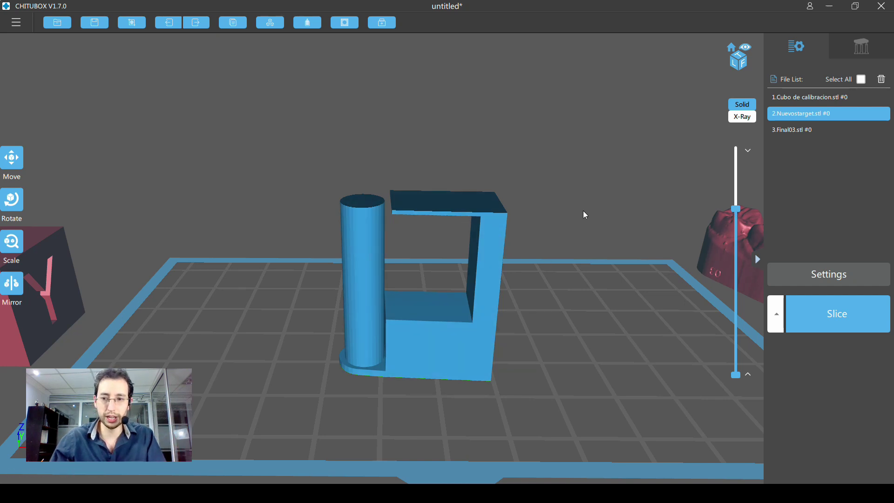
left_click_drag(738, 213, 736, 149)
mouse_move(582, 205)
left_mouse_down()
mouse_move(561, 247)
mouse_move(543, 212)
left_mouse_up()
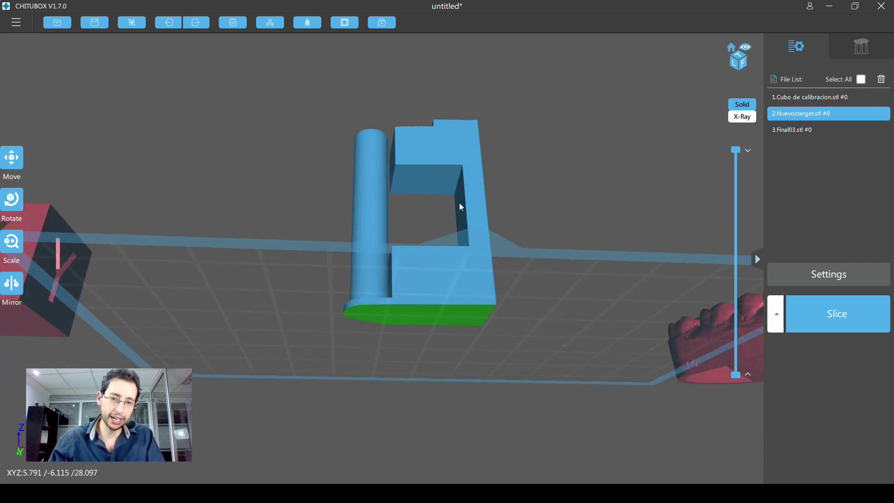
mouse_move(540, 203)
left_mouse_down()
mouse_move(541, 227)
mouse_move(495, 225)
mouse_move(139, 300)
left_mouse_up()
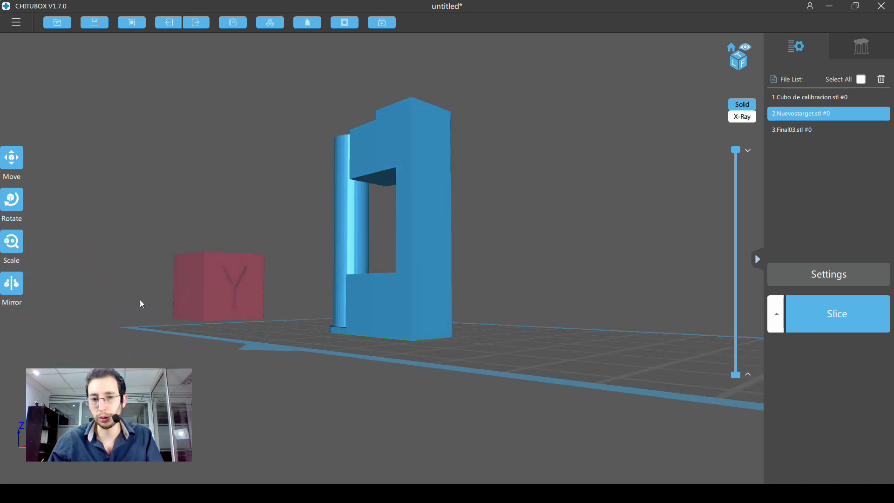
left_click(20, 239)
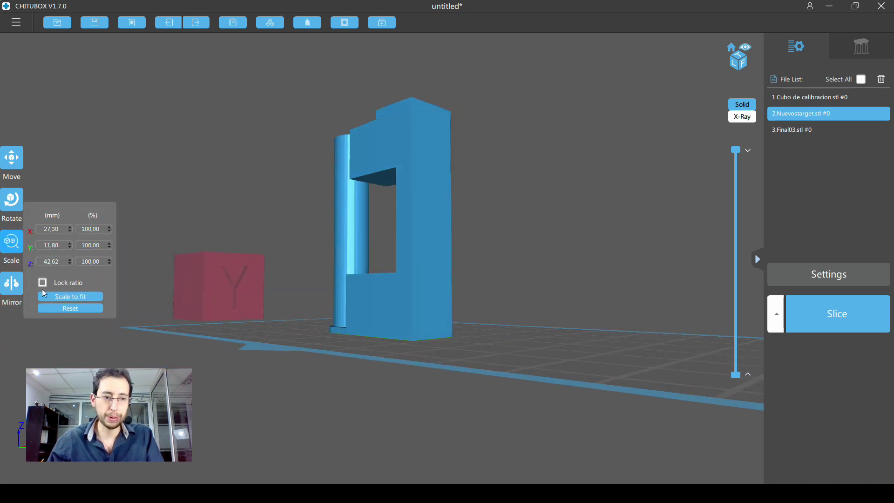
Enable Flatten by face in Rotate and lay the Nuevostarget part onto a clicked face
left_click(12, 200)
mouse_move(411, 201)
left_mouse_down()
mouse_move(485, 257)
mouse_move(469, 197)
left_mouse_up()
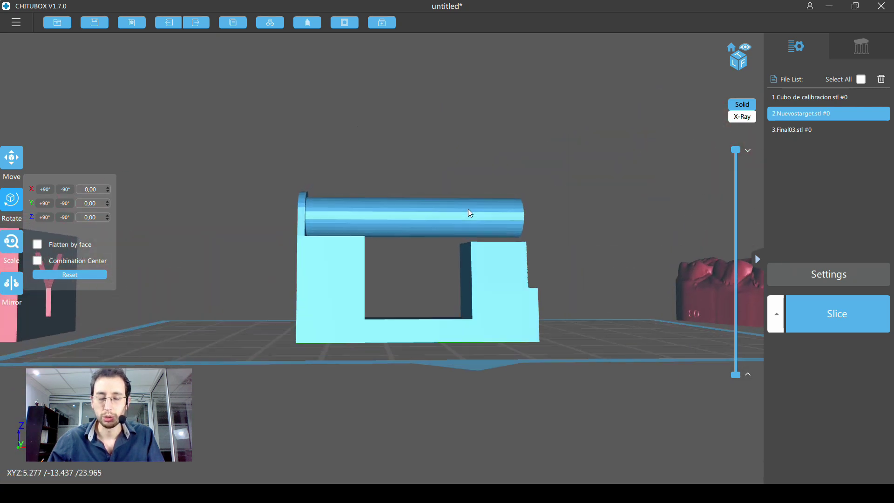
scroll(508, 250, "up", 3)
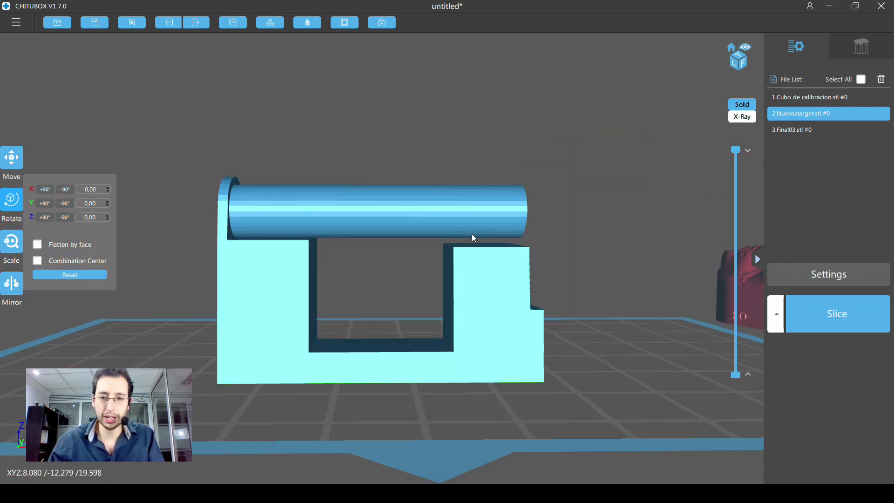
mouse_move(526, 269)
left_mouse_down()
mouse_move(474, 272)
mouse_move(482, 277)
mouse_move(446, 267)
left_mouse_up()
left_click(38, 244)
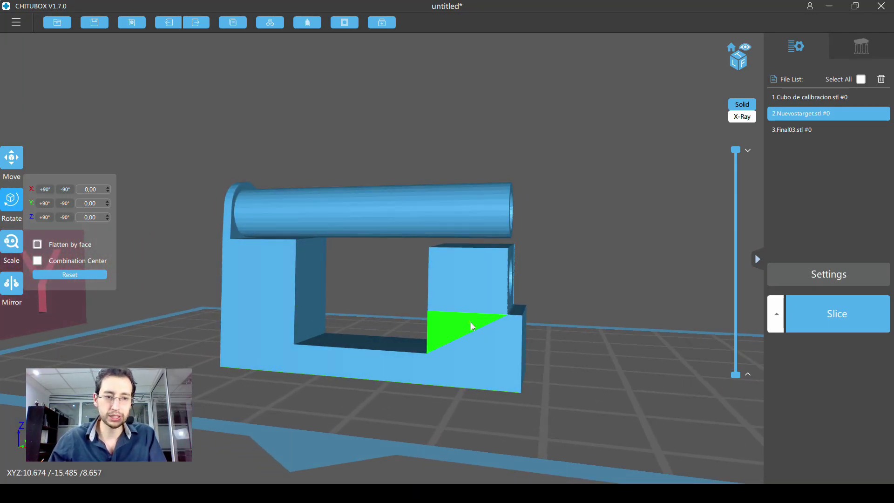
left_click(524, 339)
mouse_move(478, 357)
left_mouse_down()
mouse_move(507, 335)
mouse_move(528, 293)
mouse_move(508, 377)
left_mouse_up()
Orbit to a high top-down view to inspect the reoriented part
scroll(294, 197, "up", 2)
scroll(294, 196, "down", 2)
left_click_drag(356, 194, 343, 156)
mouse_move(351, 273)
left_mouse_down()
mouse_move(371, 299)
mouse_move(44, 198)
left_mouse_up()
scroll(284, 276, "up", 3)
left_click_drag(284, 275, 373, 281)
Flatten the part onto another face, leaving it tilted 51° about Y
left_click(20, 197)
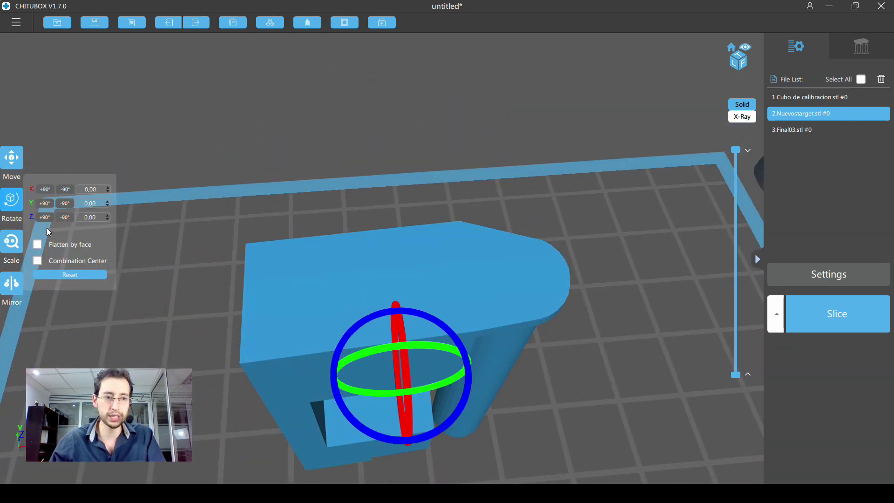
left_click(40, 245)
left_click(303, 270)
mouse_move(456, 298)
left_mouse_down()
mouse_move(457, 208)
mouse_move(427, 208)
mouse_move(425, 233)
mouse_move(449, 241)
mouse_move(598, 221)
left_mouse_up()
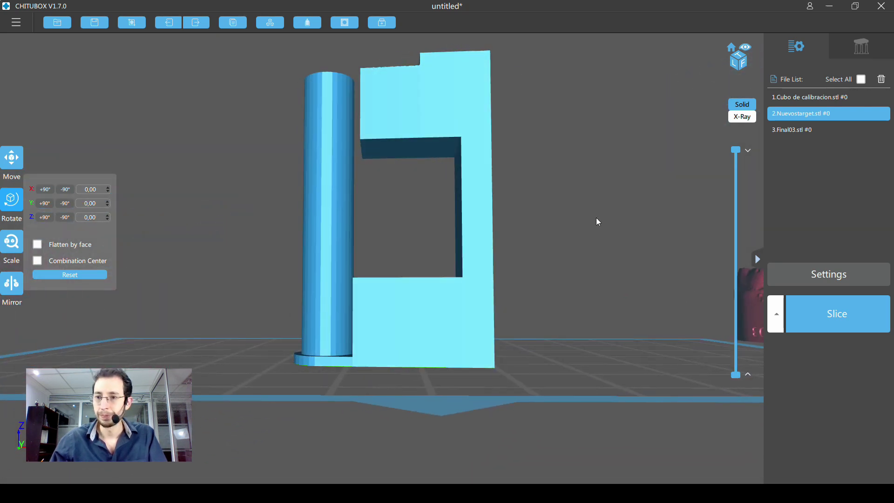
left_click(20, 208)
left_click_drag(162, 228, 175, 219)
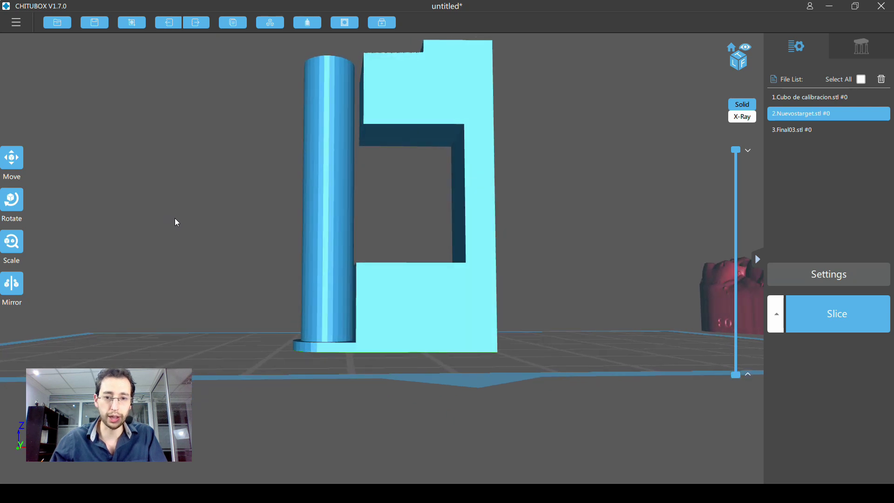
mouse_move(321, 261)
left_mouse_down()
mouse_move(278, 244)
mouse_move(395, 229)
left_mouse_up()
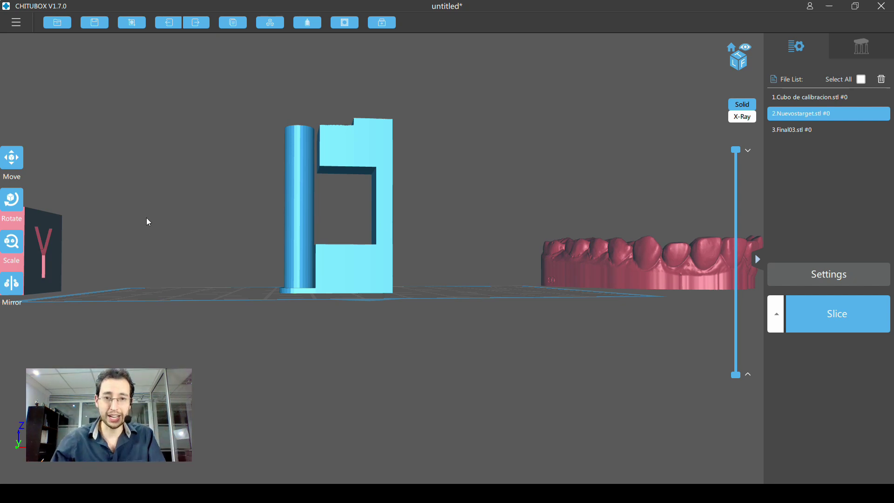
left_click(21, 195)
mouse_move(378, 178)
left_mouse_down()
mouse_move(390, 183)
mouse_move(382, 213)
left_mouse_up()
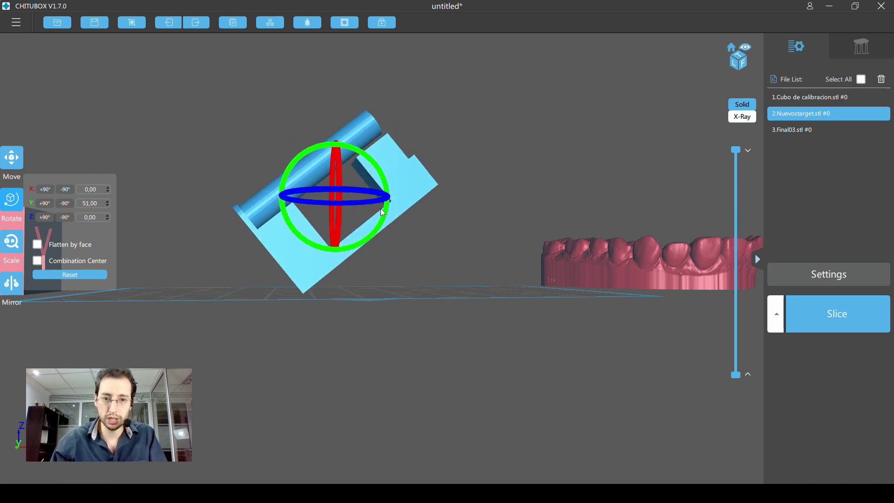
mouse_move(421, 199)
left_mouse_down()
mouse_move(391, 198)
mouse_move(379, 164)
left_mouse_up()
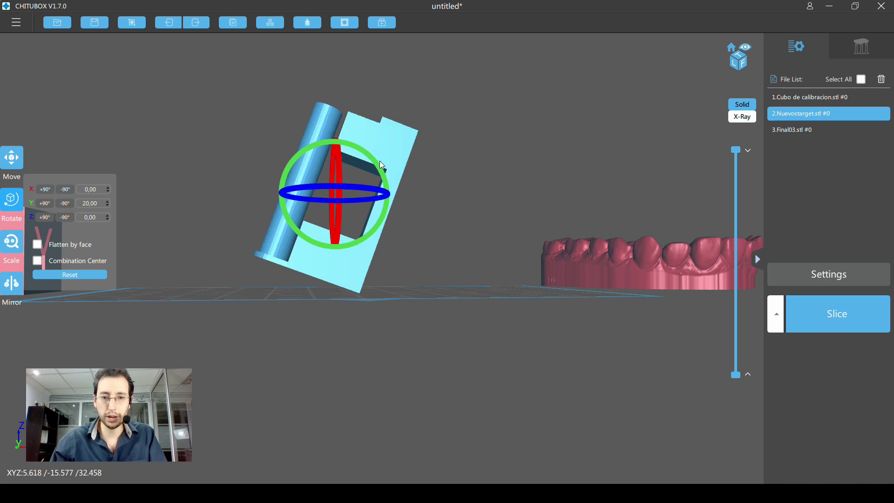
left_click(443, 194)
scroll(443, 210, "up", 2)
left_click_drag(426, 220, 415, 221)
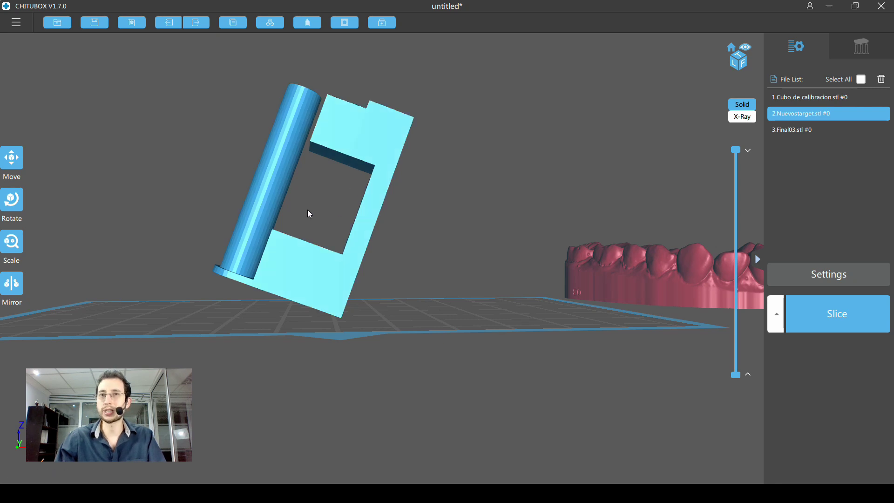
mouse_move(374, 234)
left_mouse_down()
mouse_move(312, 236)
mouse_move(398, 240)
left_mouse_up()
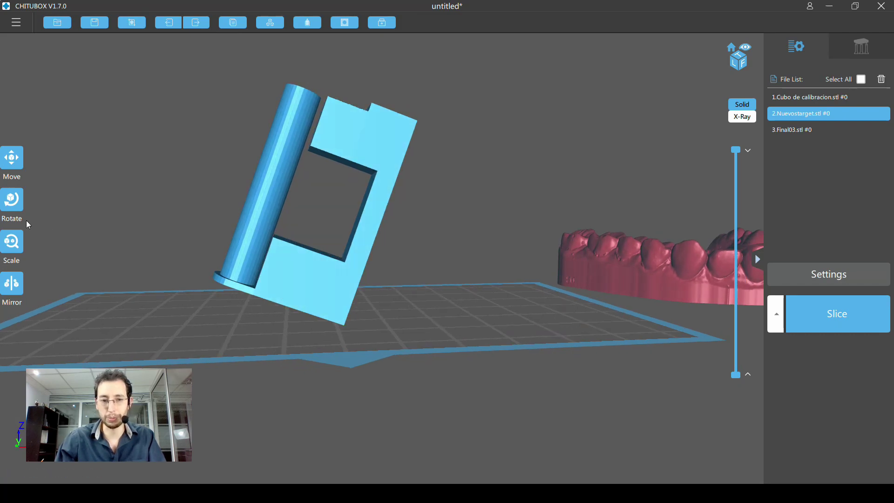
left_click(14, 199)
left_click(38, 245)
left_click_drag(287, 317, 282, 281)
left_click(280, 283)
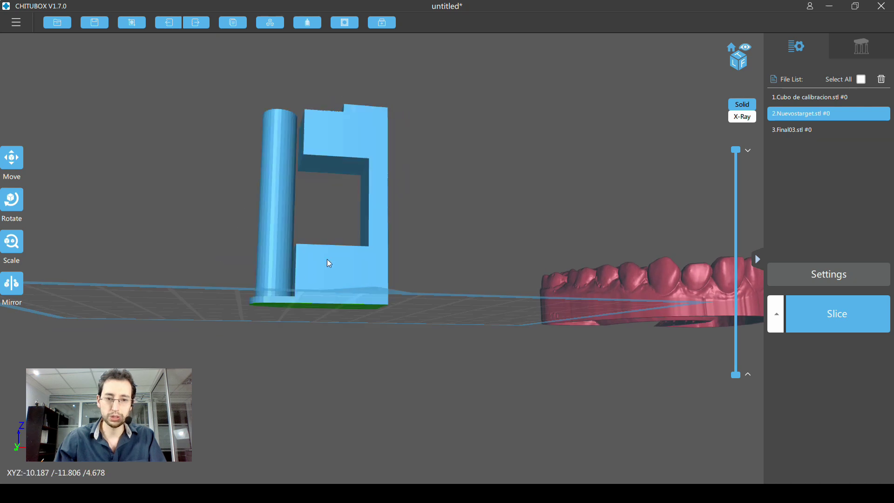
mouse_move(361, 224)
left_mouse_down()
mouse_move(381, 248)
mouse_move(443, 248)
left_mouse_up()
Tilt the Nuevostarget part about X, swinging from -6° to -88° and back to -54°
left_click(11, 199)
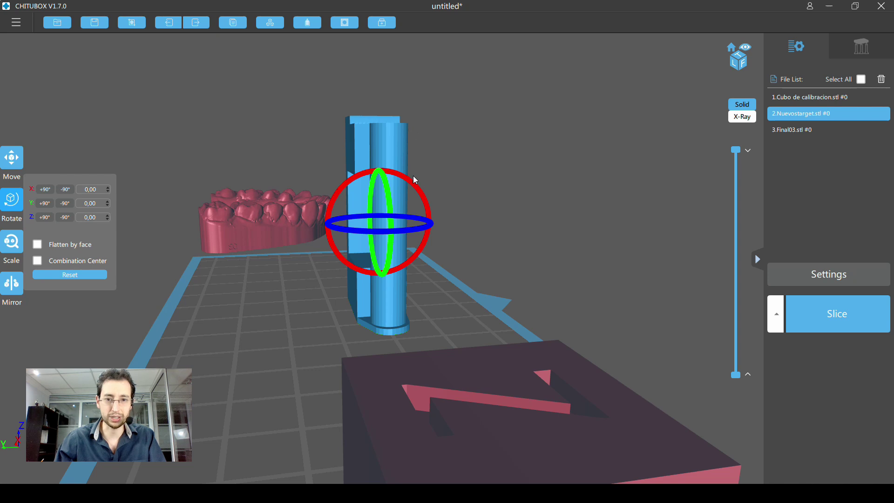
left_click_drag(412, 181, 410, 180)
left_click_drag(407, 177, 407, 175)
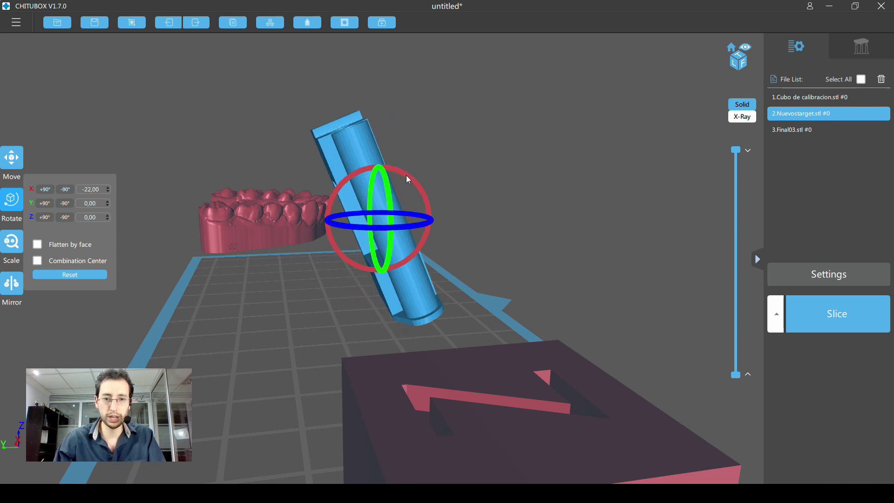
right_click_drag(406, 175, 405, 174)
left_click_drag(404, 174, 398, 154)
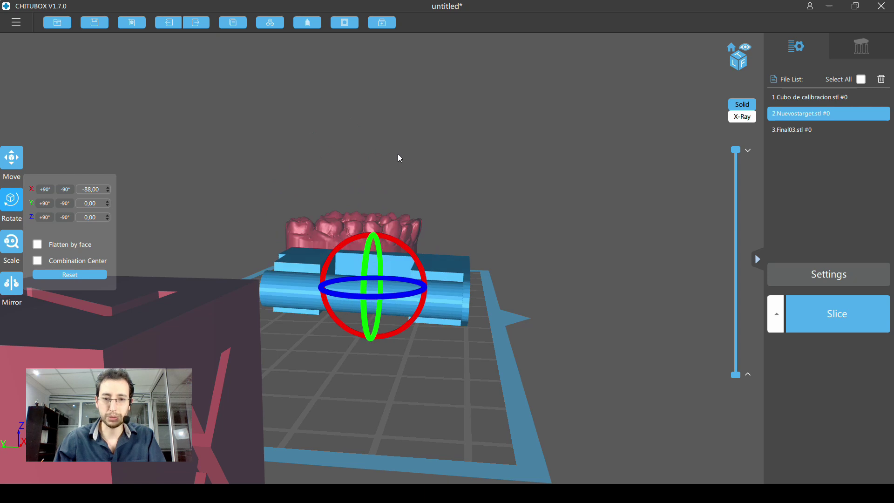
left_click_drag(398, 153, 421, 255)
mouse_move(421, 255)
right_mouse_down()
mouse_move(430, 229)
mouse_move(429, 237)
mouse_move(451, 242)
mouse_move(450, 254)
right_mouse_up()
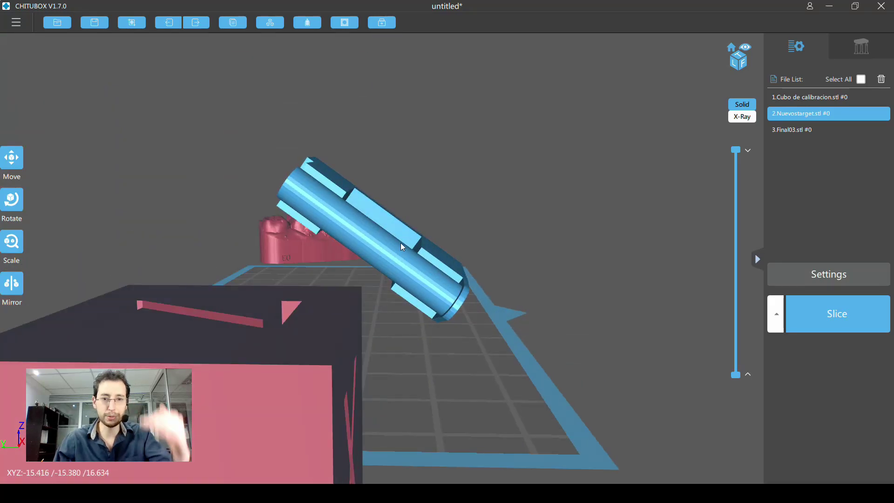
Ease the part's X tilt back to -21°, then reselect it and tilt slightly further
left_click(12, 199)
left_click_drag(422, 210, 435, 211)
right_click_drag(434, 213, 457, 266)
left_click(399, 261)
right_click_drag(400, 261, 133, 215)
left_click(11, 200)
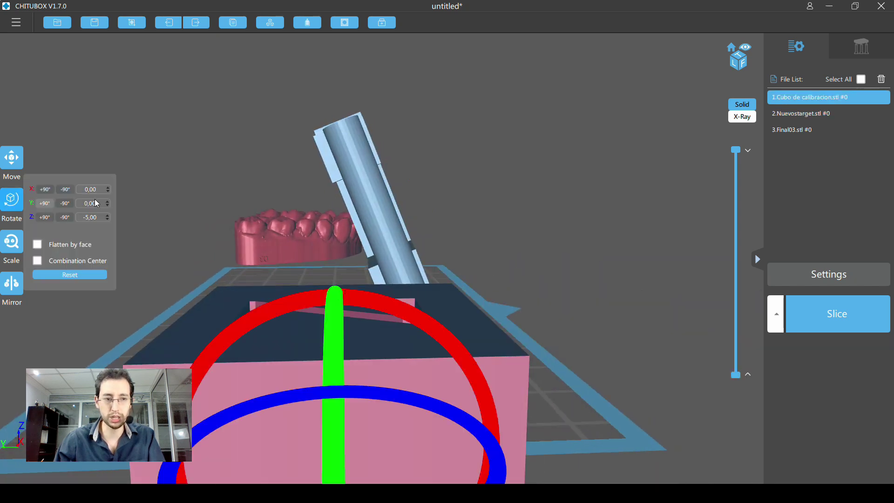
left_click(425, 245)
left_click(391, 197)
left_click(11, 201)
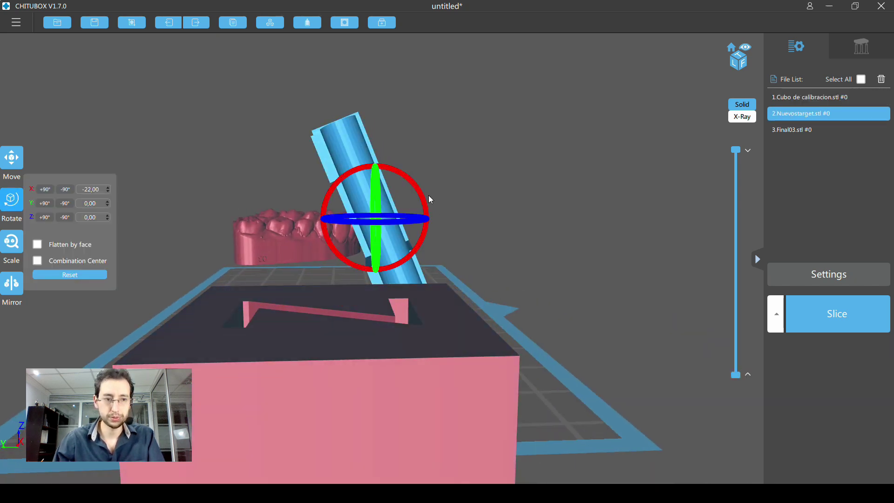
left_click_drag(421, 191, 421, 185)
Orbit around the tilted part and cut the layer preview to the bottom layers
mouse_move(421, 185)
right_mouse_down()
mouse_move(246, 261)
mouse_move(286, 254)
mouse_move(274, 259)
mouse_move(317, 291)
mouse_move(379, 293)
mouse_move(326, 288)
mouse_move(305, 306)
right_mouse_up()
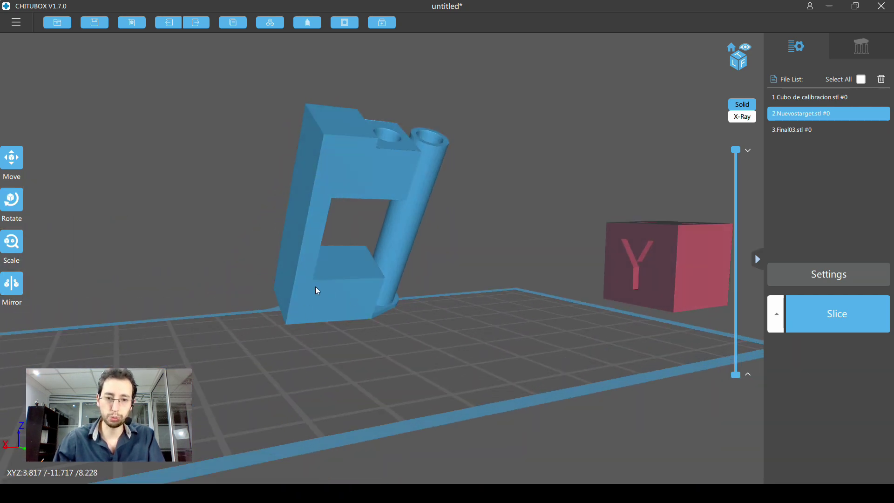
scroll(425, 313, "down", 1)
scroll(426, 311, "down", 2)
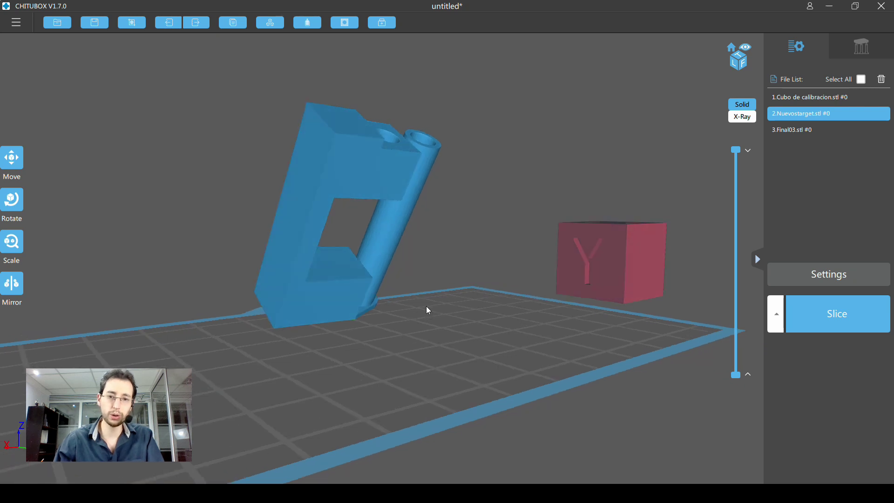
scroll(419, 314, "down", 1)
left_click_drag(736, 150, 736, 303)
Scrub the layer preview from 5.488 mm up through 17.377 mm, stopping at 26.025 mm
mouse_move(699, 321)
right_mouse_down()
mouse_move(458, 330)
mouse_move(703, 330)
right_mouse_up()
mouse_move(739, 312)
left_mouse_down()
mouse_move(739, 355)
mouse_move(739, 347)
left_mouse_up()
right_click_drag(440, 342, 463, 340)
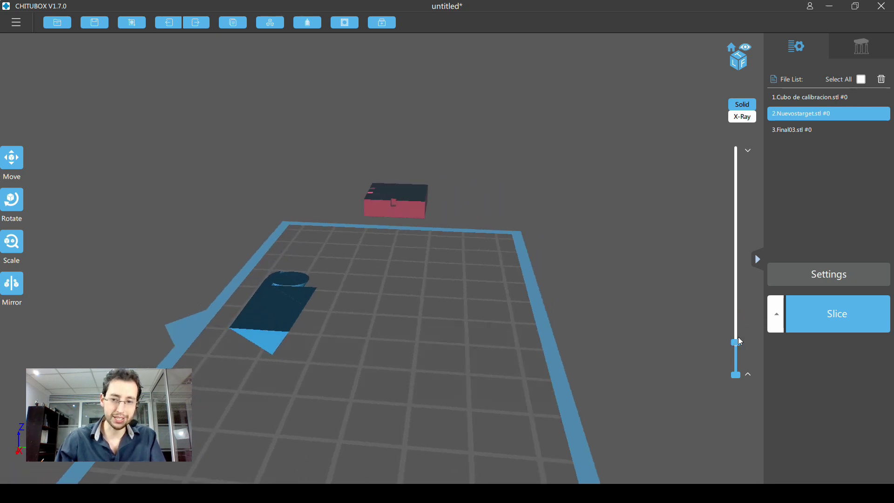
left_click_drag(739, 342, 739, 328)
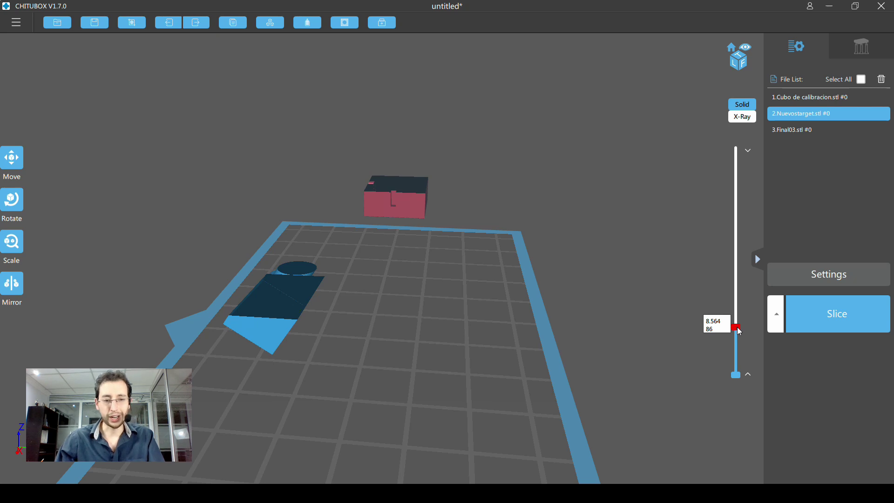
left_click_drag(739, 329, 735, 305)
mouse_move(373, 328)
right_mouse_down()
mouse_move(392, 330)
mouse_move(390, 319)
right_mouse_up()
mouse_move(734, 306)
left_mouse_down()
mouse_move(756, 164)
mouse_move(756, 203)
left_mouse_up()
left_click_drag(486, 280, 575, 282)
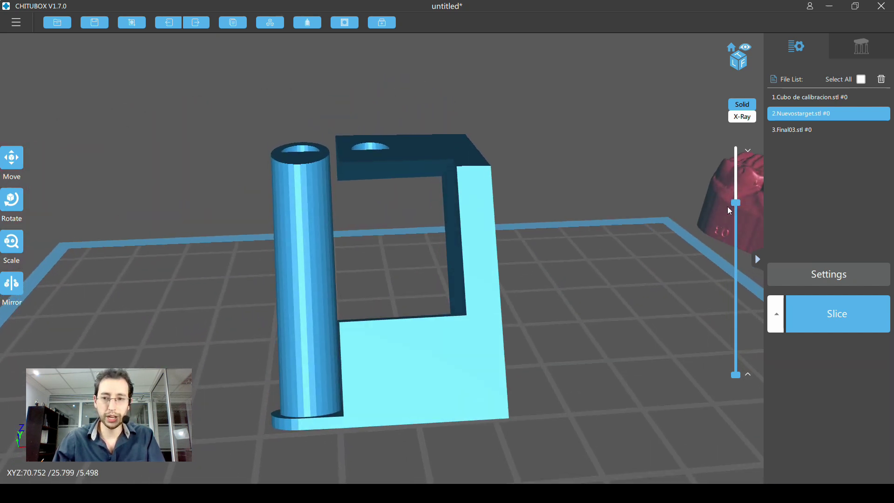
left_click_drag(736, 206, 740, 233)
Rotate the Nuevostarget part -6° about Y
scroll(510, 238, "up", 3)
scroll(494, 242, "up", 2)
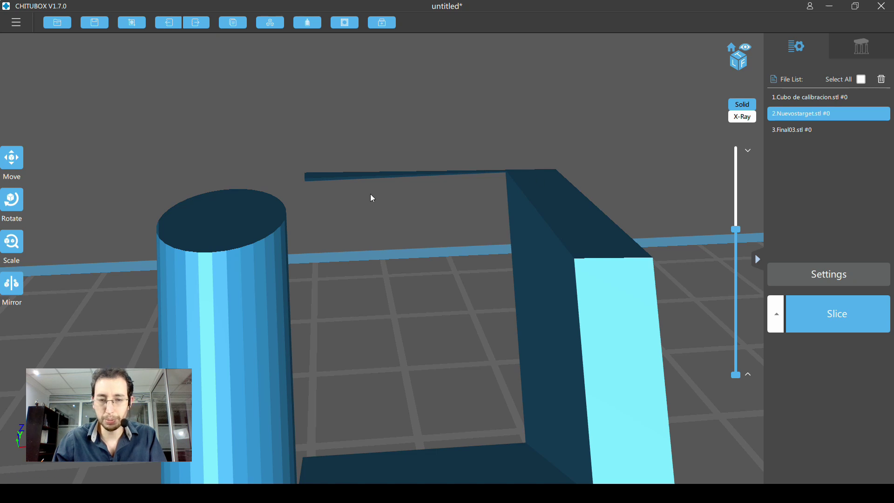
scroll(487, 193, "down", 5)
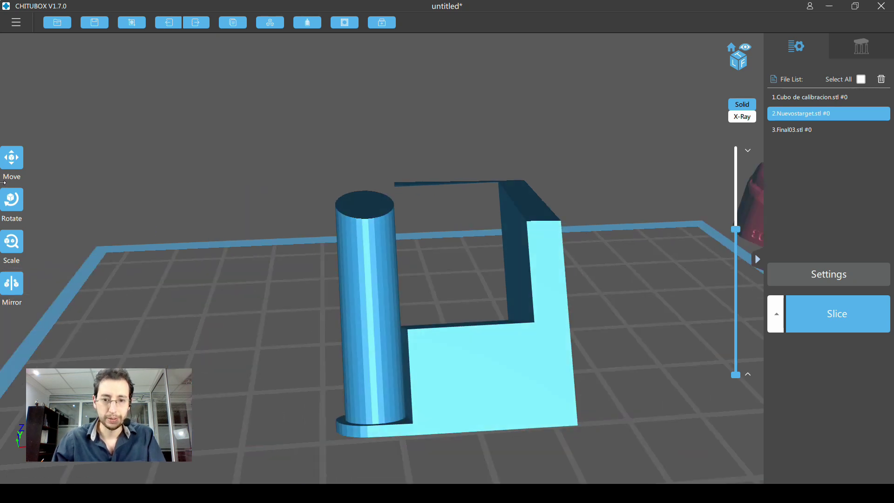
left_click(23, 208)
left_click_drag(471, 205, 501, 293)
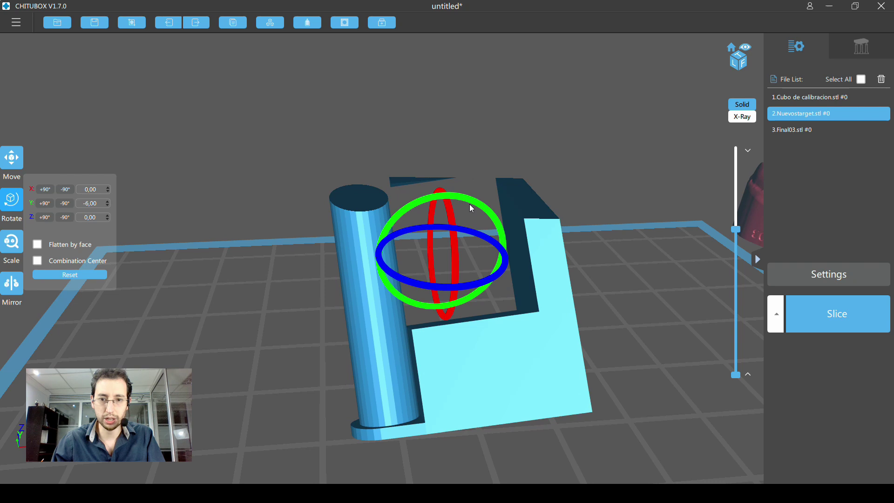
Lower the layer preview to 19.660 mm, close Rotate, and orbit around the build plate
left_click_drag(557, 310, 591, 295)
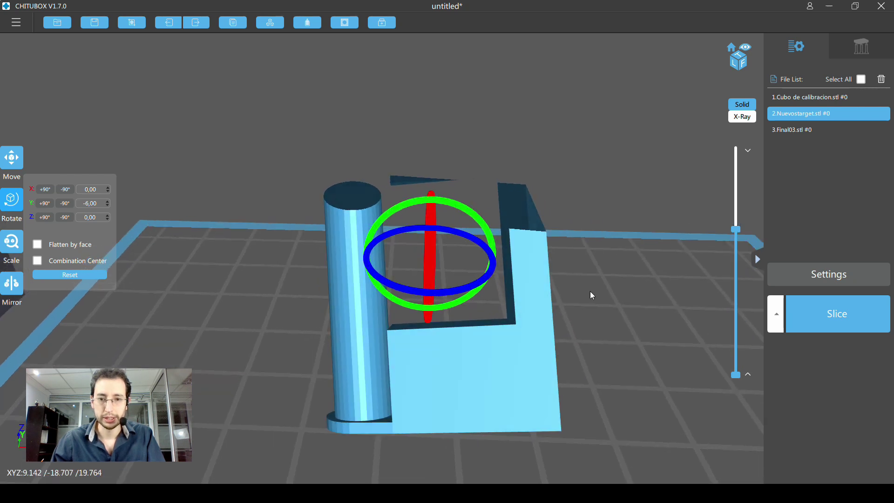
mouse_move(736, 229)
left_mouse_down()
mouse_move(737, 268)
mouse_move(735, 239)
left_mouse_up()
left_click(679, 286)
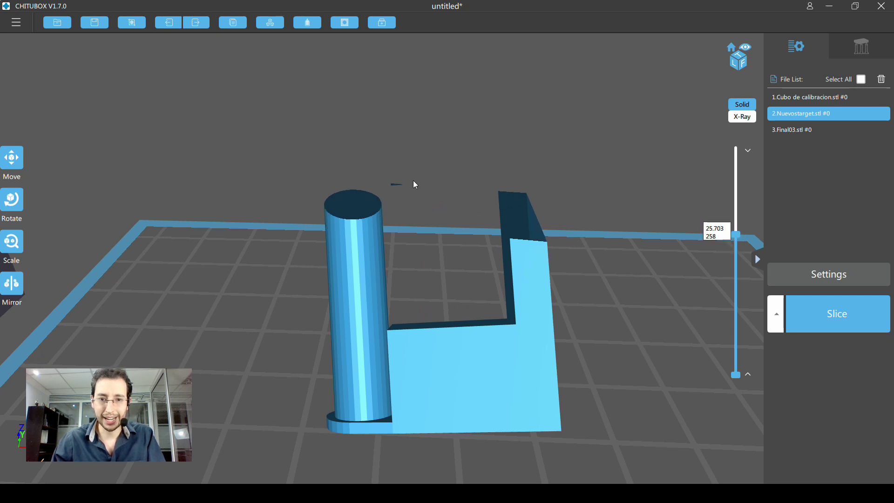
mouse_move(429, 197)
left_mouse_down()
mouse_move(407, 252)
mouse_move(481, 248)
mouse_move(472, 255)
mouse_move(426, 240)
left_mouse_up()
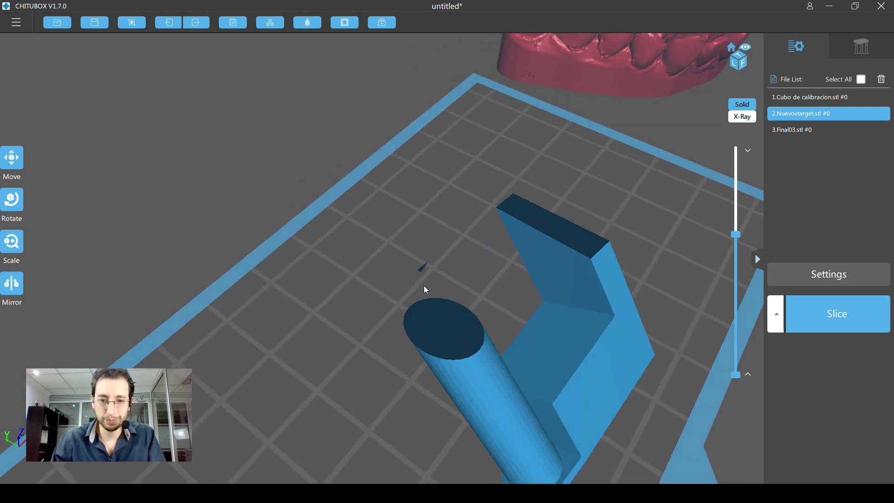
mouse_move(405, 277)
left_mouse_down()
mouse_move(383, 239)
mouse_move(415, 253)
mouse_move(367, 257)
left_mouse_up()
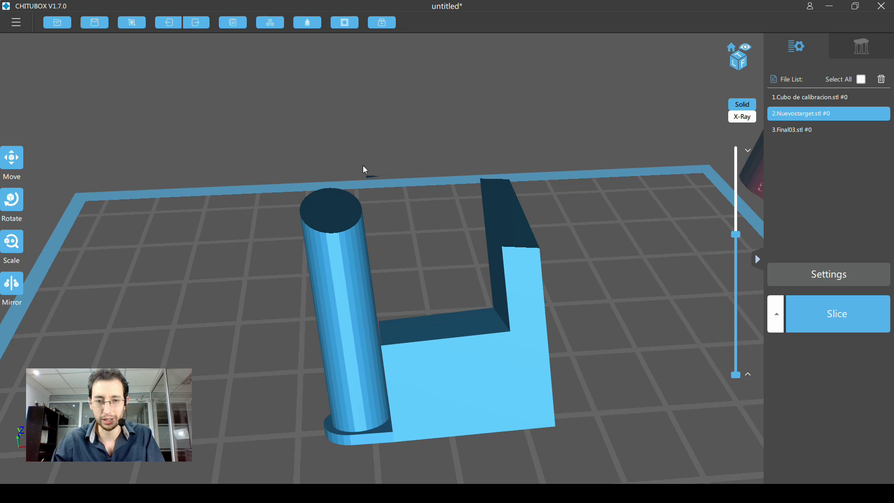
scroll(359, 180, "up", 2)
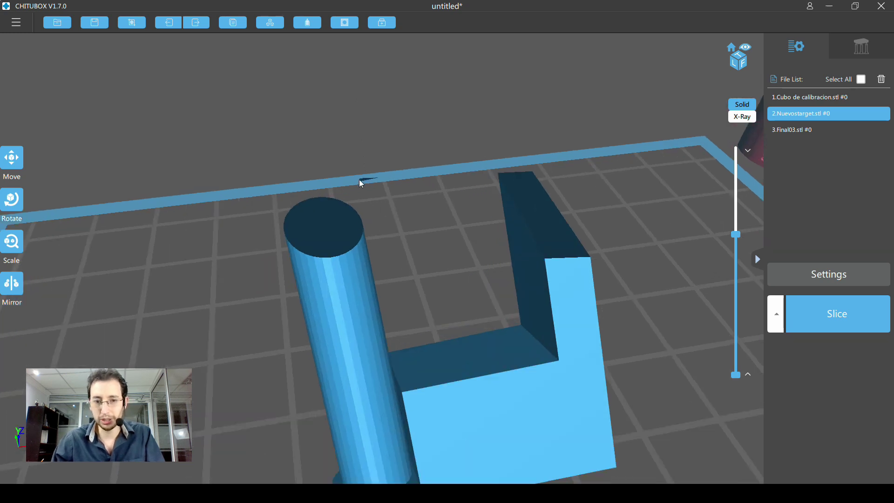
left_click_drag(554, 282, 401, 196)
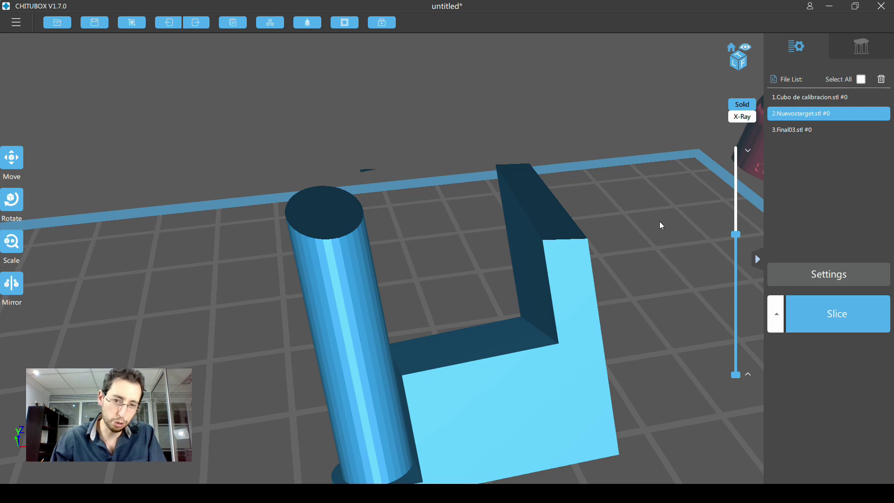
Preview the top layers, restore the full model, and bring up the Support settings
scroll(571, 280, "down", 2)
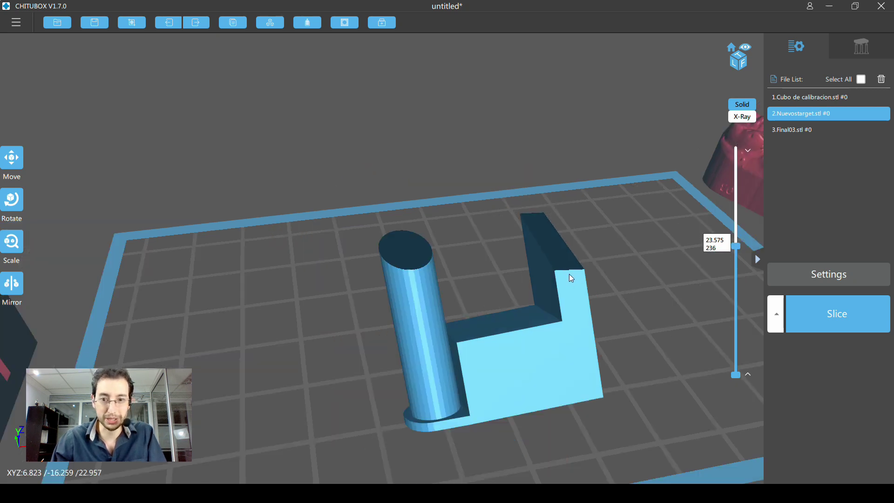
scroll(503, 272, "down", 2)
scroll(475, 265, "down", 1)
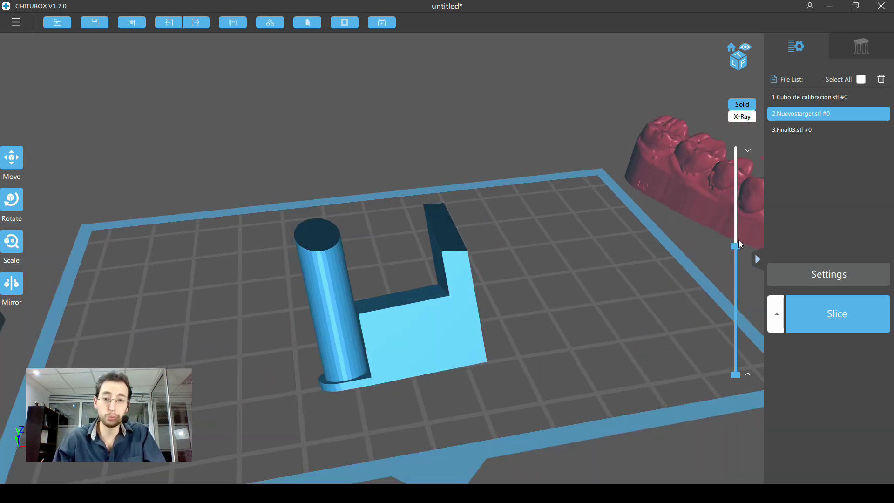
left_click_drag(736, 246, 737, 149)
mouse_move(449, 288)
right_mouse_down()
mouse_move(592, 259)
mouse_move(629, 291)
mouse_move(583, 277)
mouse_move(553, 243)
mouse_move(610, 268)
right_mouse_up()
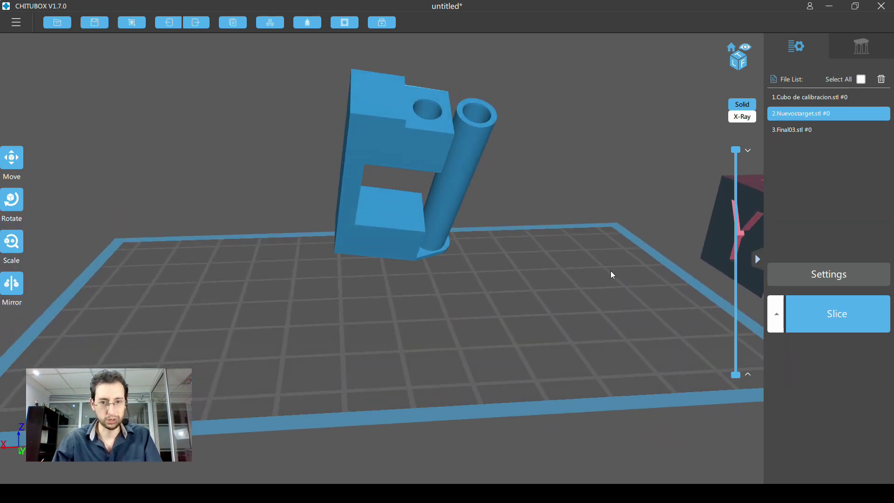
right_click_drag(599, 264, 583, 256)
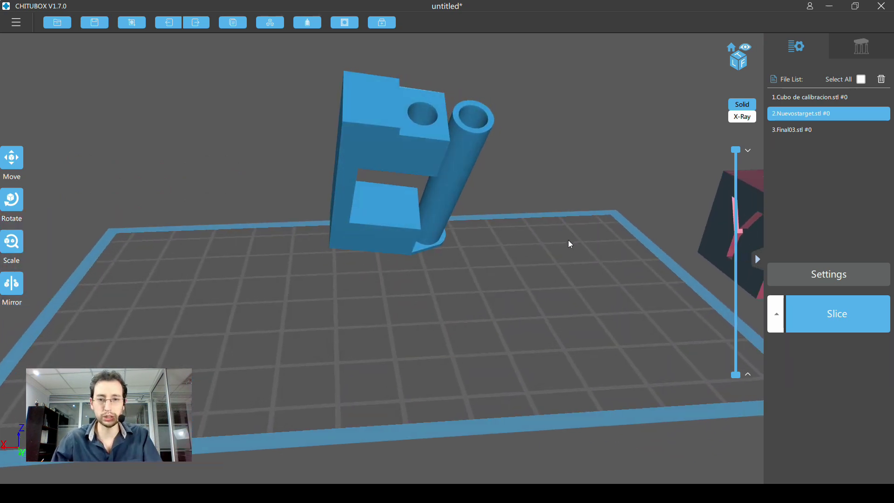
mouse_move(393, 93)
right_mouse_down()
mouse_move(449, 204)
mouse_move(448, 245)
mouse_move(443, 239)
right_mouse_up()
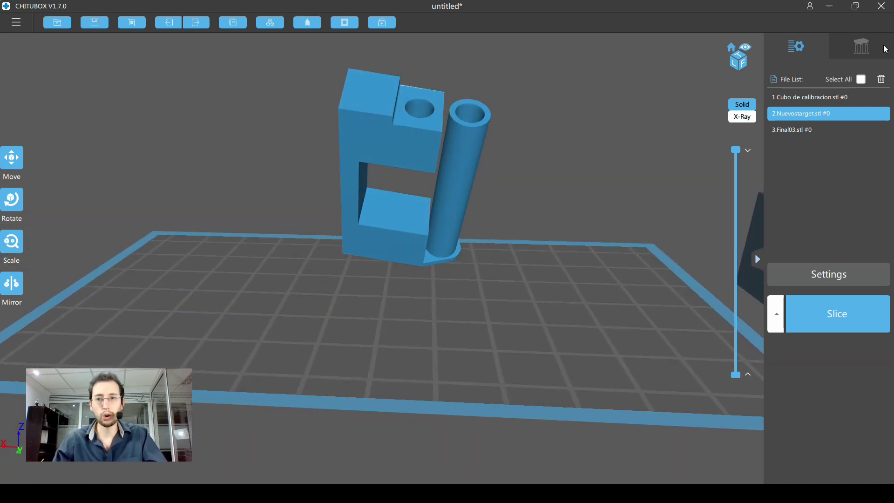
left_click(861, 47)
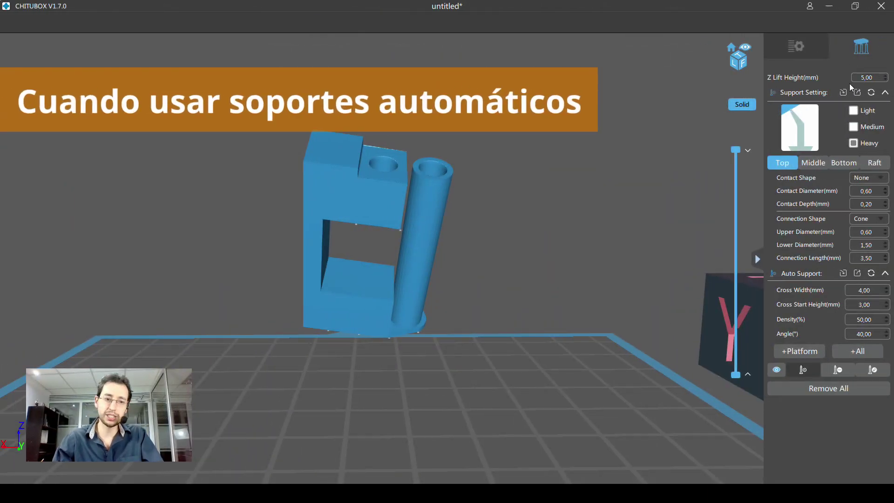
Try the Heavy support preset, then settle on Medium (0.40 mm contacts, 2.00 mm connection)
mouse_move(477, 256)
left_mouse_down()
mouse_move(539, 249)
mouse_move(474, 253)
left_mouse_up()
left_click(854, 143)
mouse_move(698, 199)
left_mouse_down()
mouse_move(538, 232)
mouse_move(537, 241)
left_mouse_up()
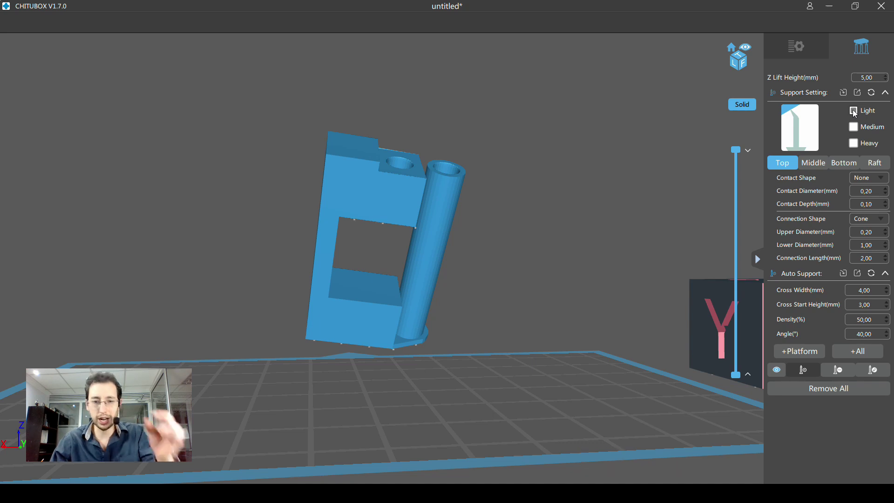
left_click(854, 127)
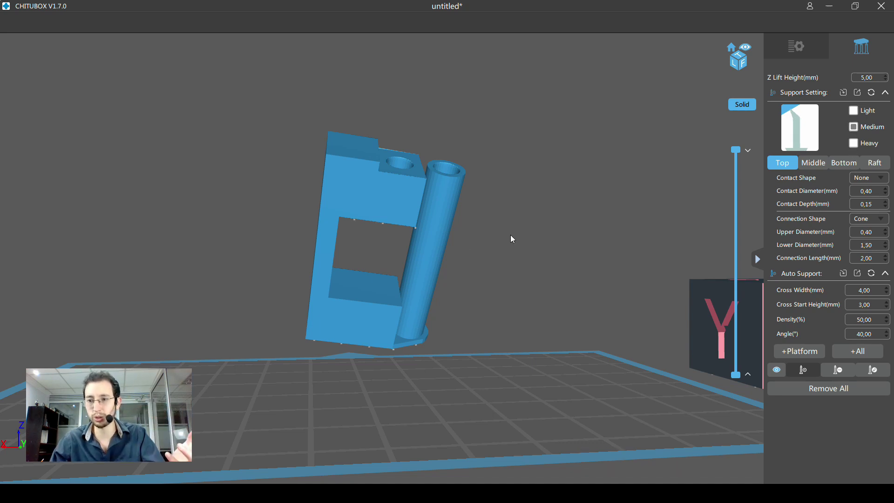
left_click_drag(457, 243, 492, 239)
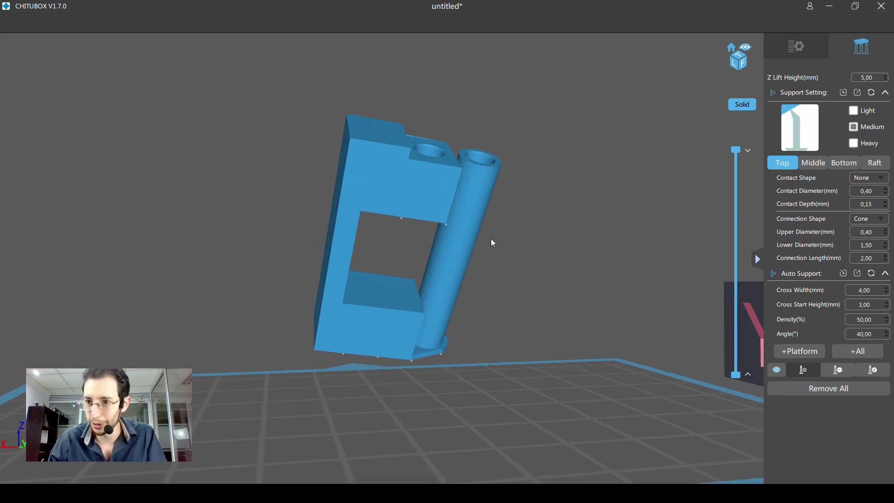
Browse the support setting tabs and return to the Top contact settings
scroll(833, 163, "down", 2)
scroll(847, 165, "down", 1)
scroll(857, 164, "up", 3)
scroll(842, 167, "down", 1)
scroll(842, 167, "down", 2)
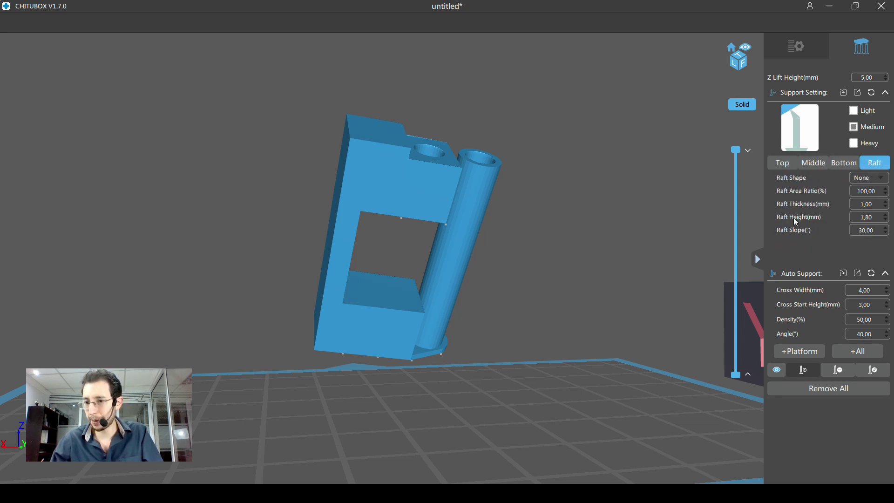
left_click(786, 163)
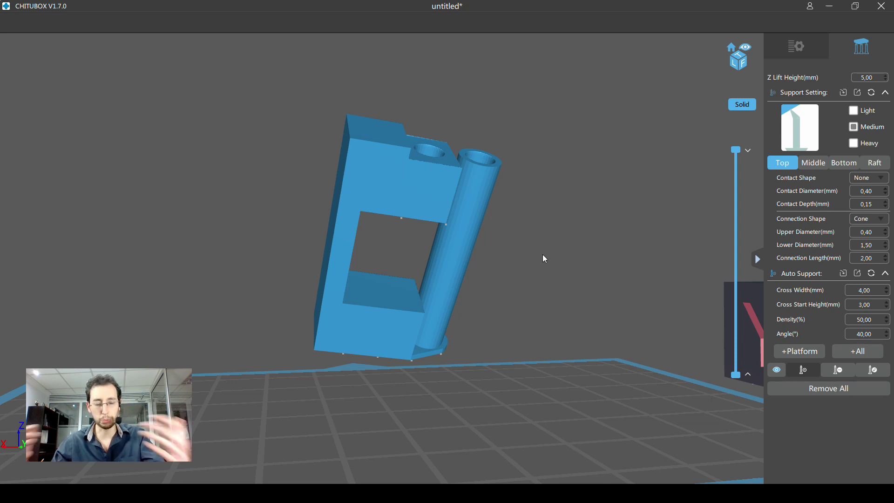
left_click_drag(527, 242, 547, 242)
mouse_move(543, 288)
left_mouse_down()
mouse_move(471, 285)
mouse_move(522, 281)
left_mouse_up()
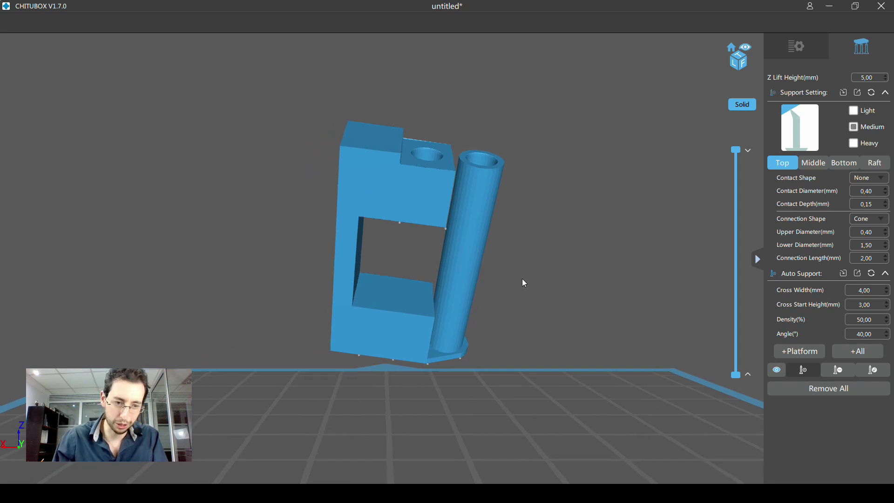
scroll(554, 279, "up", 2)
Orbit around the tilted Nuevostarget part, including into its opening, to check support points
scroll(552, 278, "down", 1)
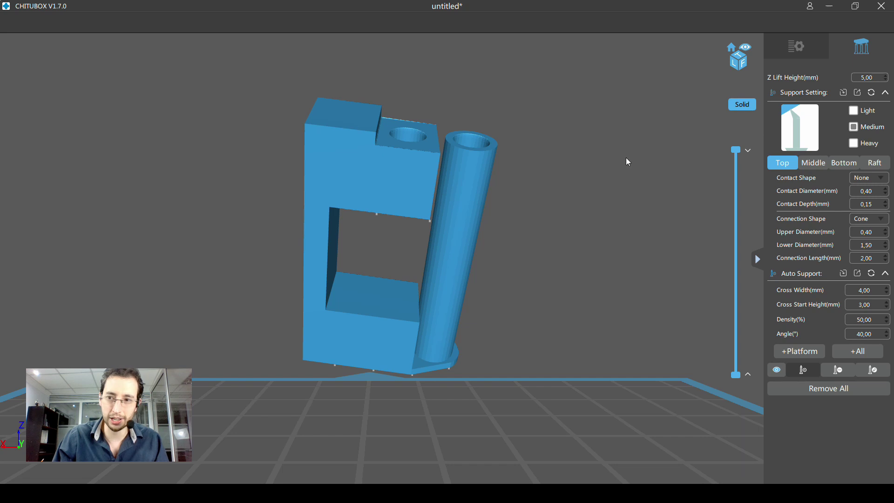
left_click_drag(553, 219, 559, 219)
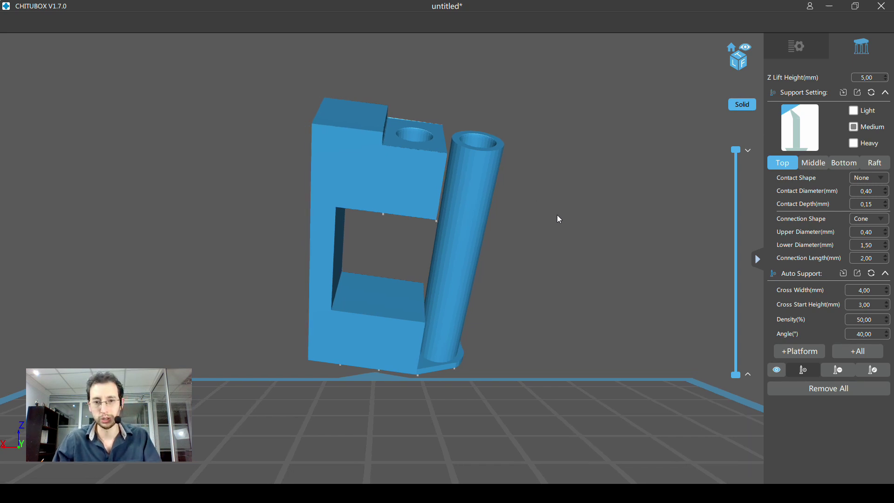
left_click_drag(513, 251, 529, 251)
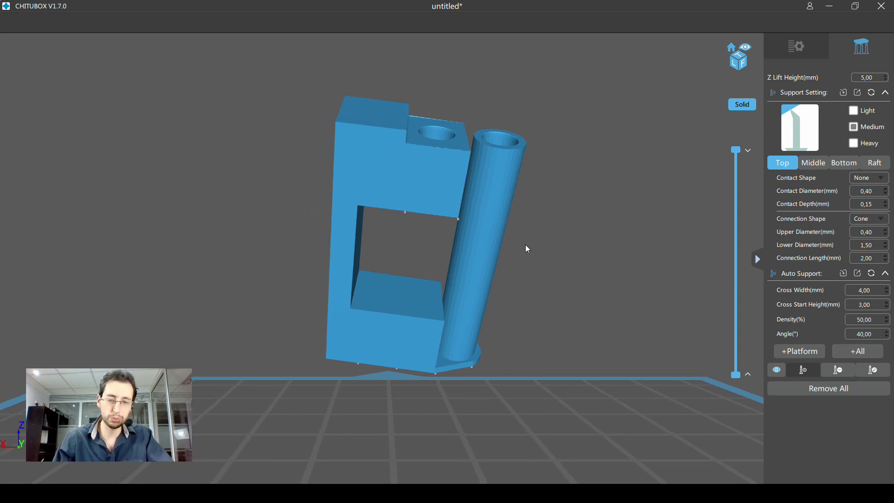
mouse_move(468, 199)
left_mouse_down()
mouse_move(554, 238)
mouse_move(538, 238)
mouse_move(443, 178)
left_mouse_up()
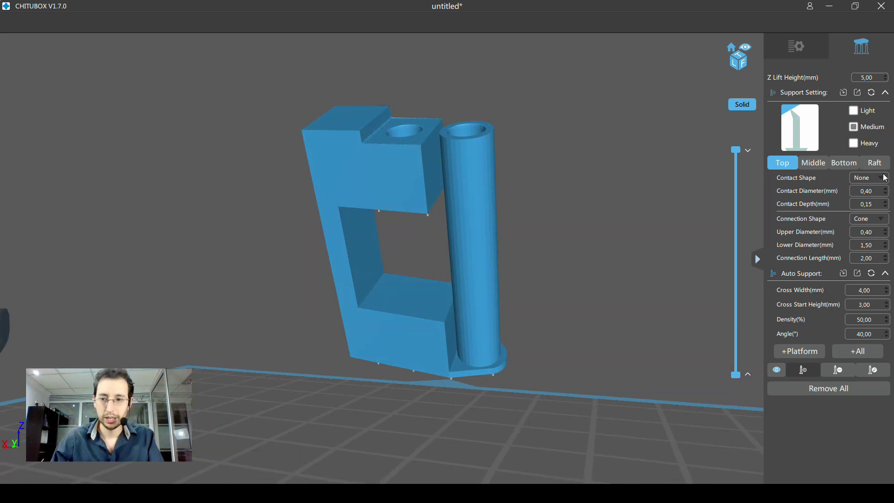
left_click_drag(439, 329, 425, 315)
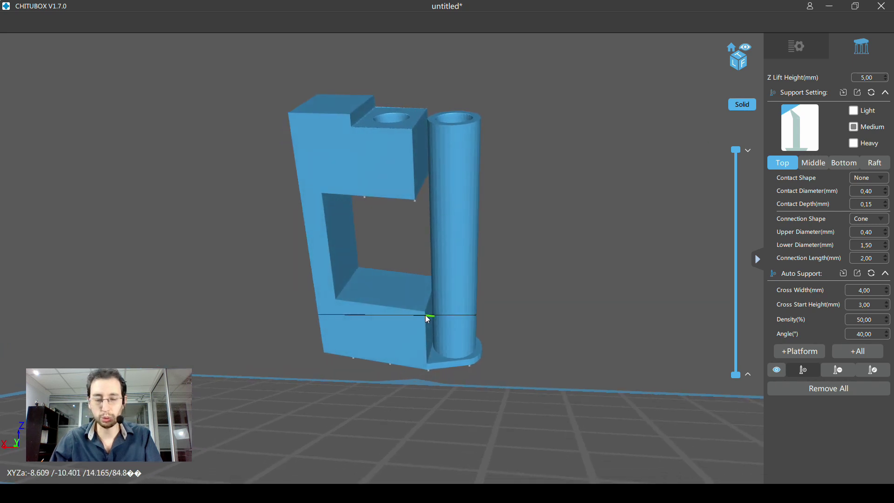
left_click_drag(521, 290, 475, 312)
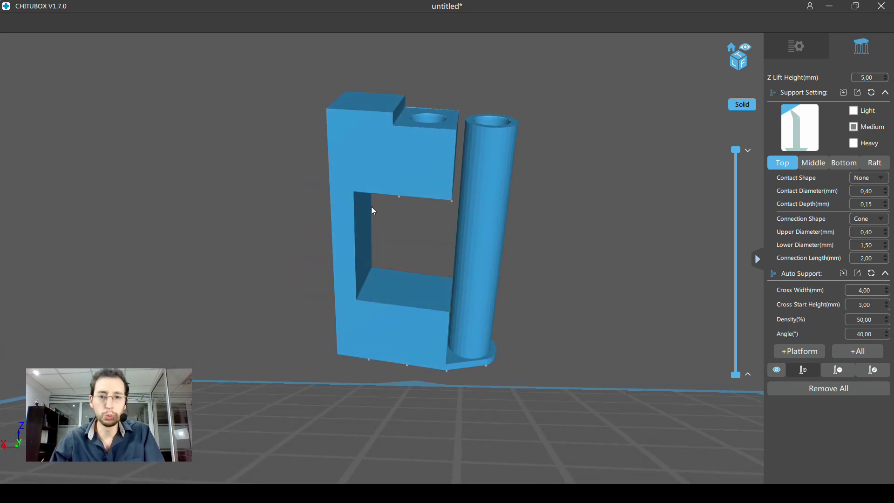
scroll(447, 286, "down", 2)
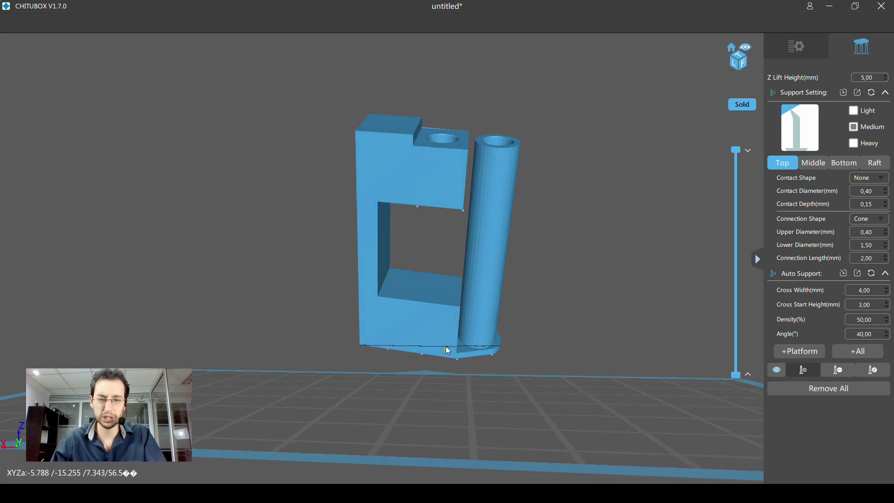
left_click_drag(466, 322, 487, 319)
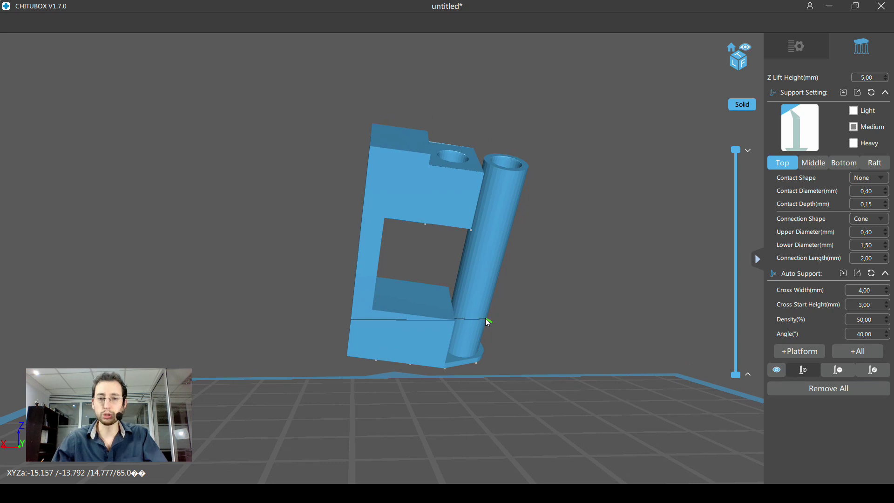
left_click_drag(484, 296, 474, 275)
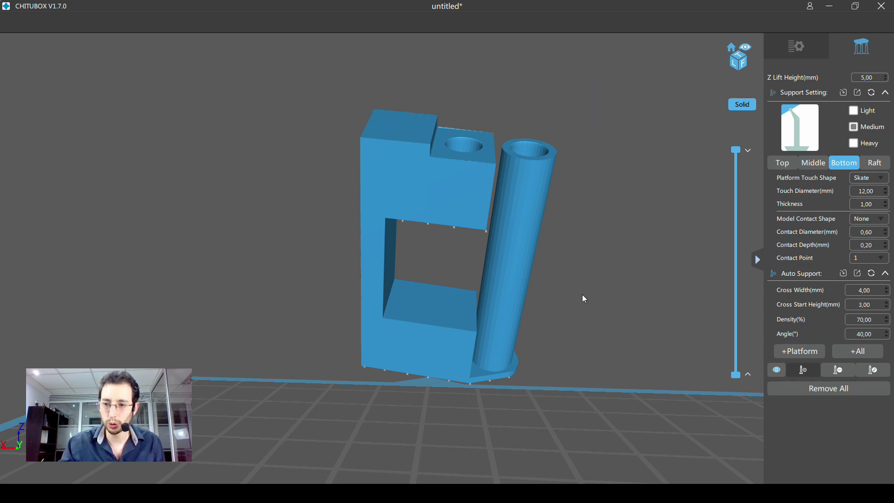
left_click_drag(519, 278, 520, 281)
Generate auto supports at 50% density, then request regeneration at 90% density
mouse_move(512, 288)
right_mouse_down()
mouse_move(524, 262)
mouse_move(512, 264)
mouse_move(577, 308)
right_mouse_up()
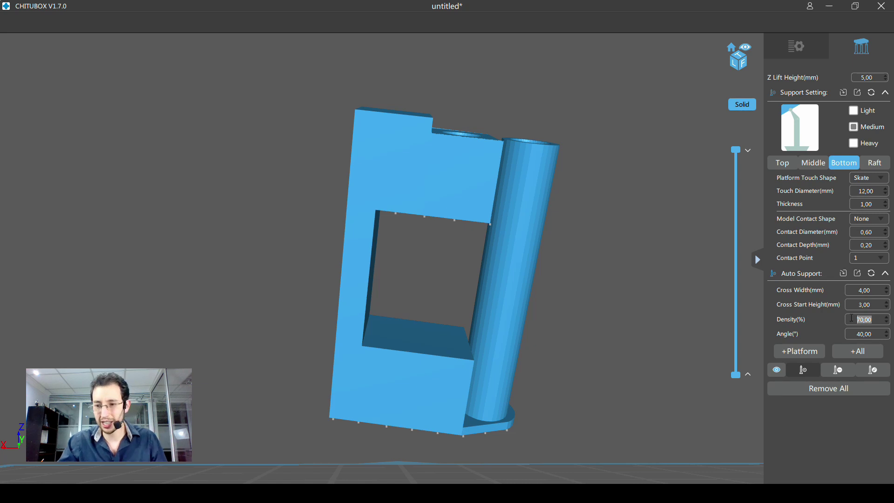
type("50")
mouse_move(622, 342)
right_mouse_down()
mouse_move(633, 317)
mouse_move(651, 326)
right_mouse_up()
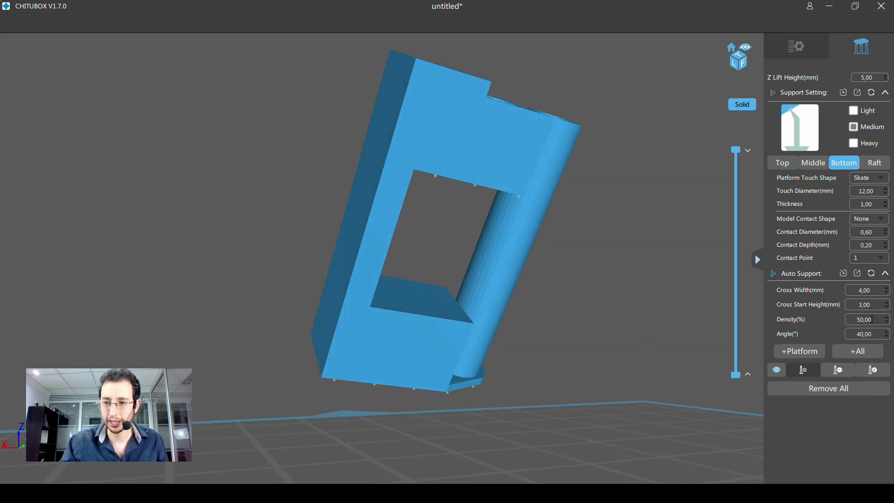
left_click(858, 351)
mouse_move(571, 371)
right_mouse_down()
mouse_move(662, 365)
mouse_move(705, 374)
mouse_move(583, 372)
mouse_move(599, 376)
mouse_move(589, 381)
mouse_move(544, 351)
mouse_move(738, 442)
right_mouse_up()
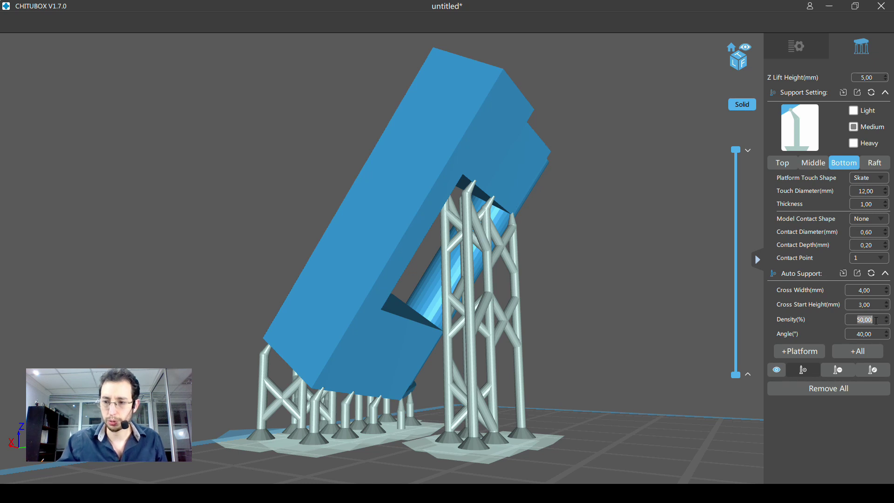
type("90")
left_click(868, 352)
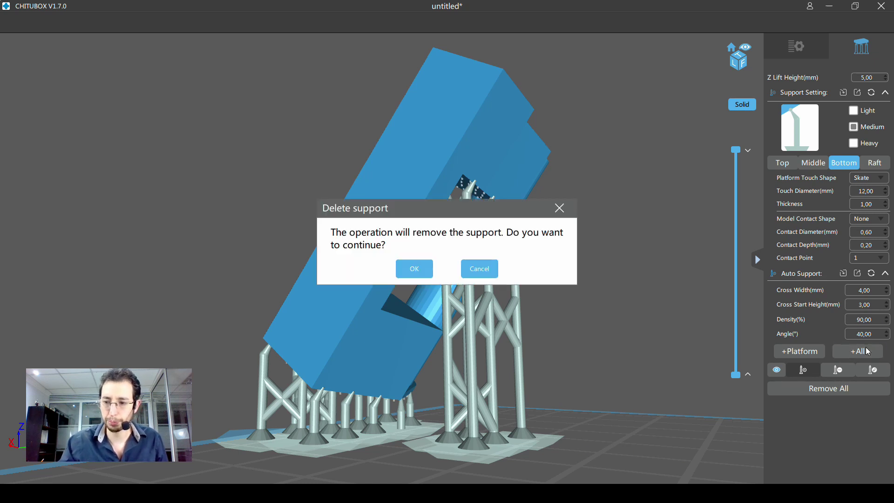
Confirm replacing the old supports and orbit around the new 90%-density supports
left_click(415, 269)
mouse_move(479, 358)
left_mouse_down()
mouse_move(586, 356)
mouse_move(540, 359)
mouse_move(474, 342)
mouse_move(492, 357)
left_mouse_up()
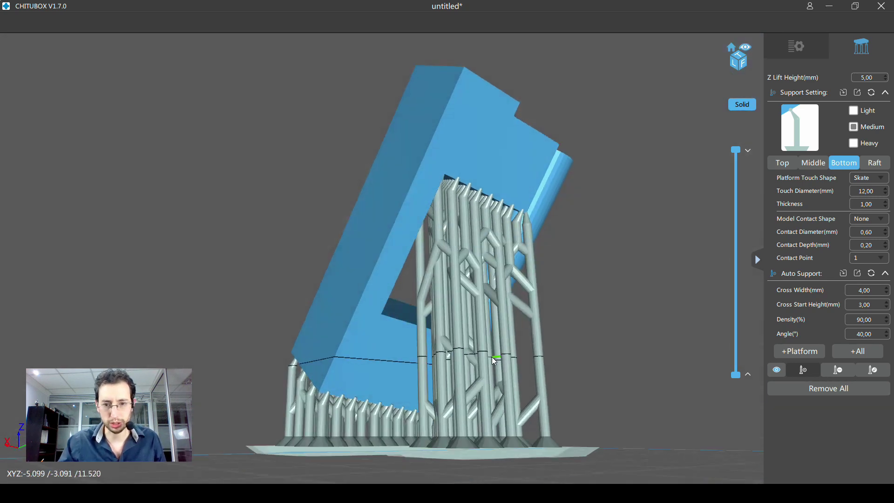
left_click_drag(549, 258, 548, 278)
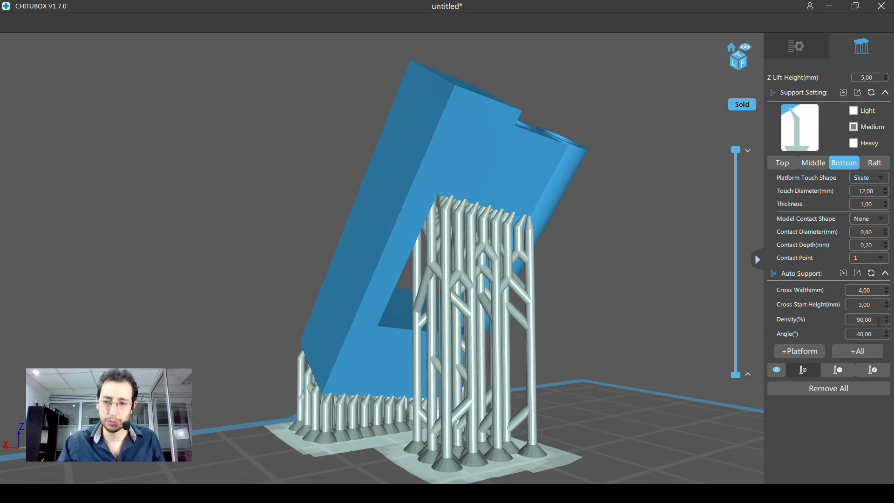
mouse_move(664, 312)
left_mouse_down()
mouse_move(585, 315)
mouse_move(625, 322)
mouse_move(569, 361)
mouse_move(515, 351)
mouse_move(500, 321)
left_mouse_up()
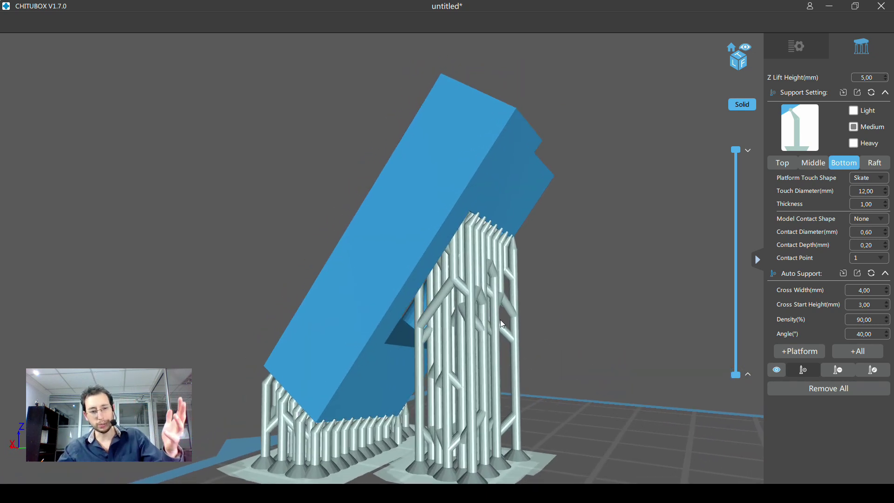
mouse_move(733, 326)
left_mouse_down()
mouse_move(525, 316)
mouse_move(563, 368)
left_mouse_up()
Cut the layer preview down to the lowest layers, leaving only the support bases
mouse_move(559, 297)
left_mouse_down()
mouse_move(569, 283)
mouse_move(604, 273)
left_mouse_up()
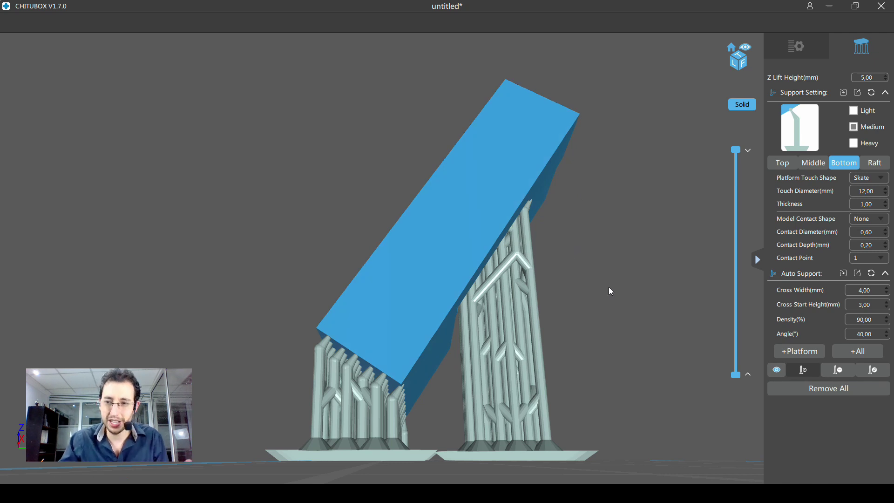
mouse_move(609, 310)
left_mouse_down()
mouse_move(590, 309)
mouse_move(584, 322)
mouse_move(768, 206)
left_mouse_up()
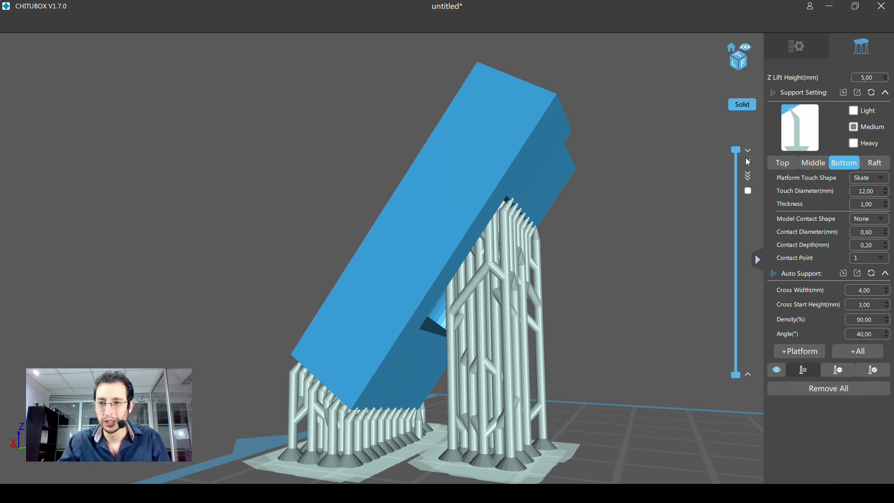
left_click_drag(737, 150, 737, 365)
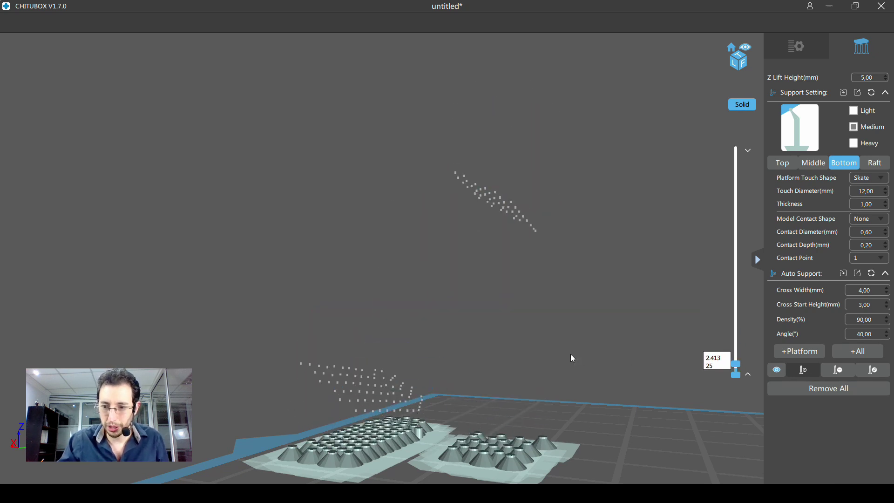
Step the layer preview up two layers, zooming and tilting over the support bases
left_click_drag(601, 296, 609, 300)
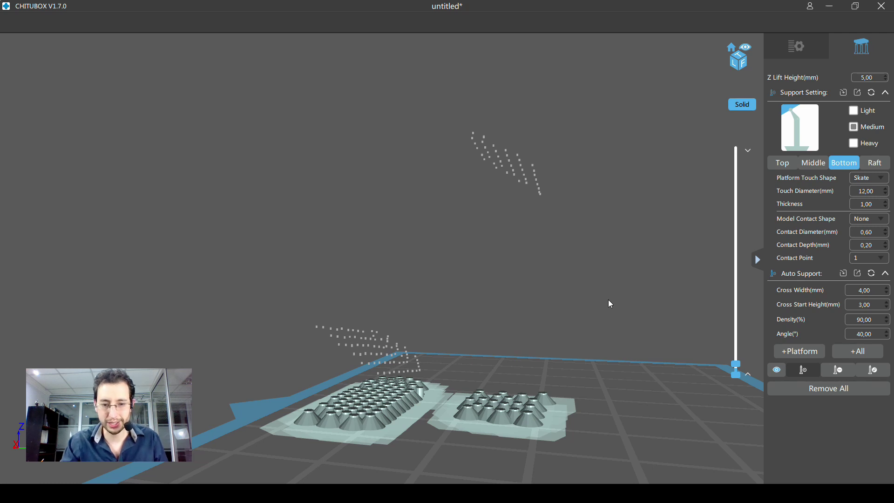
key("Up")
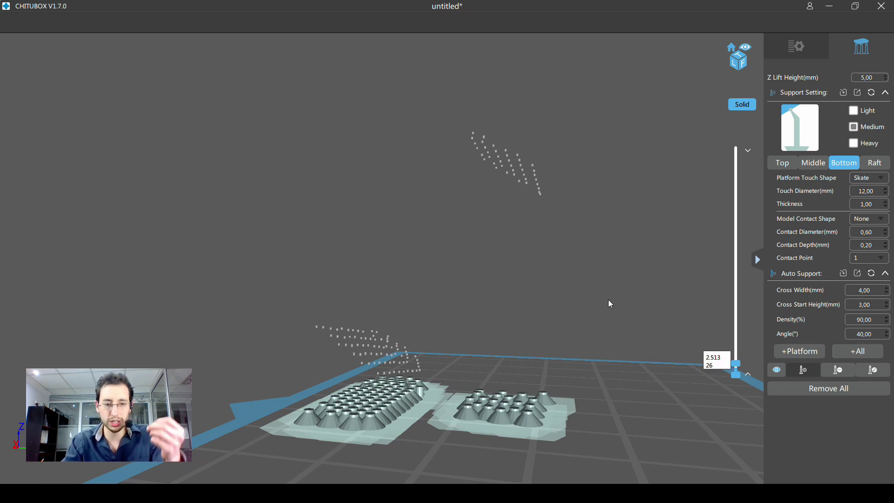
key("Up")
key("Up")
key("Up")
key("Up")
key("Up")
key("Up")
key("Up")
key("Up")
key("Up")
key("Up")
key("Up")
key("Up")
key("Up")
key("Up")
key("Up")
key("Up")
key("Up")
key("Up")
left_click_drag(513, 291, 525, 289)
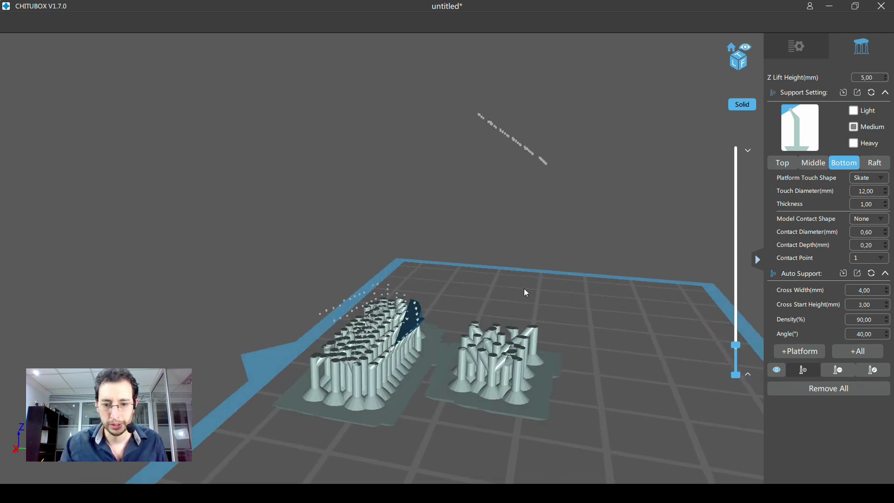
scroll(524, 289, "up", 3)
scroll(485, 298, "up", 2)
scroll(558, 300, "up", 2)
scroll(558, 309, "up", 2)
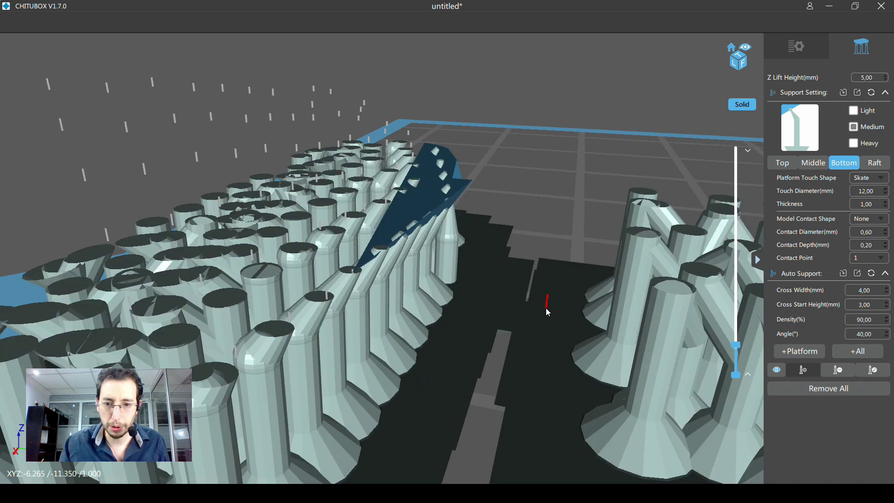
scroll(541, 305, "up", 2)
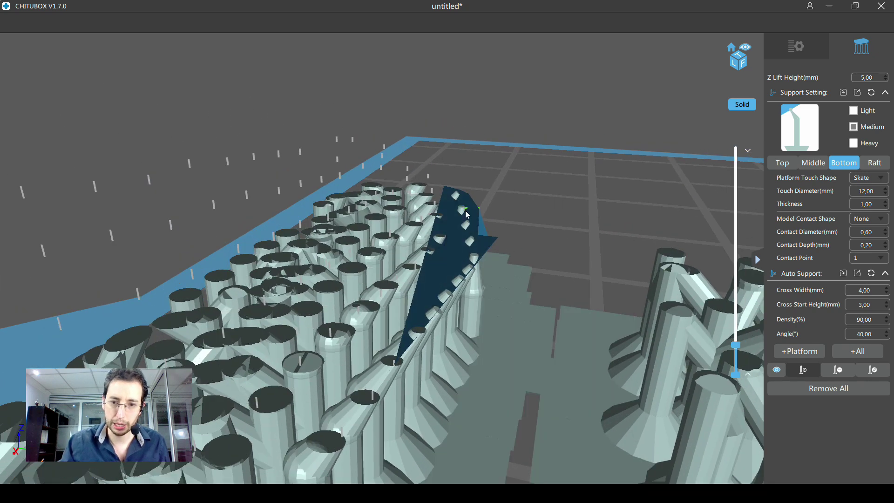
scroll(556, 273, "down", 1)
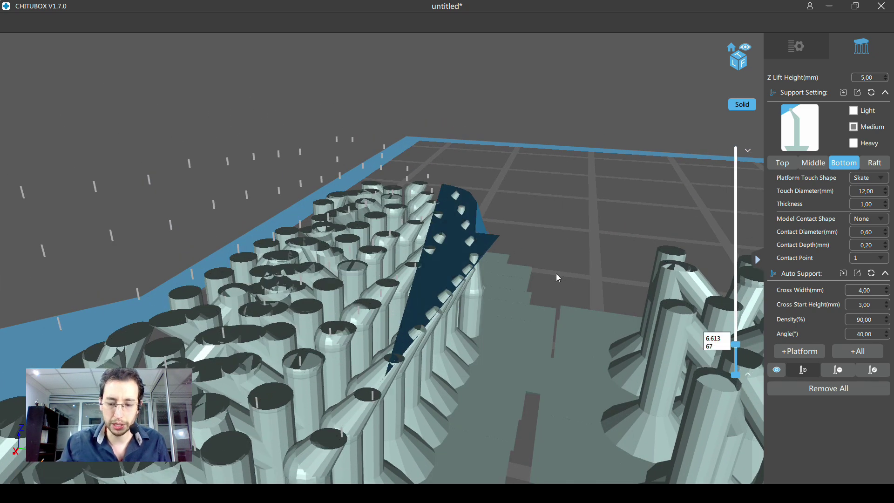
scroll(556, 273, "down", 3)
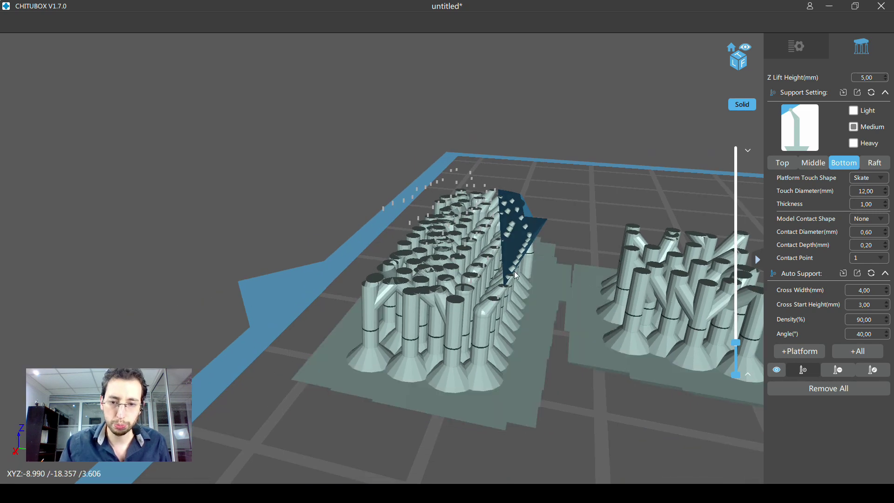
Keep stepping the layer preview up past layer 118 toward layer 139
key("Up")
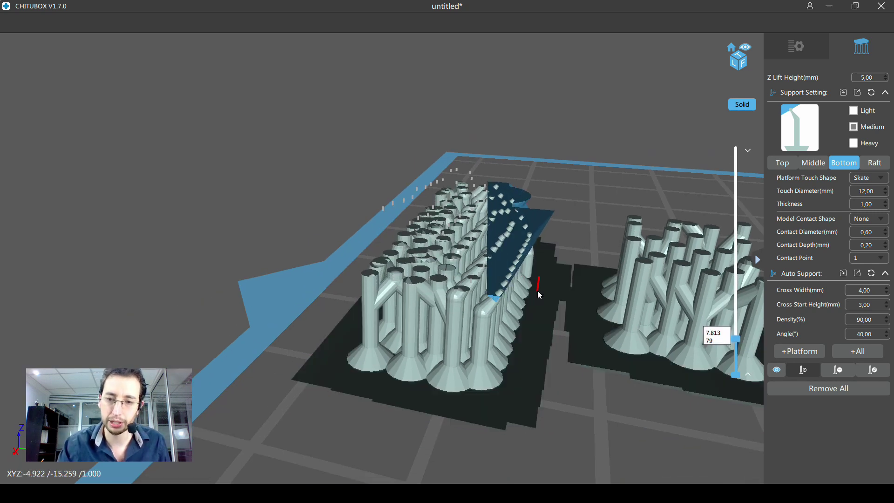
key("Up")
key("Up")
key("Up")
key("Up")
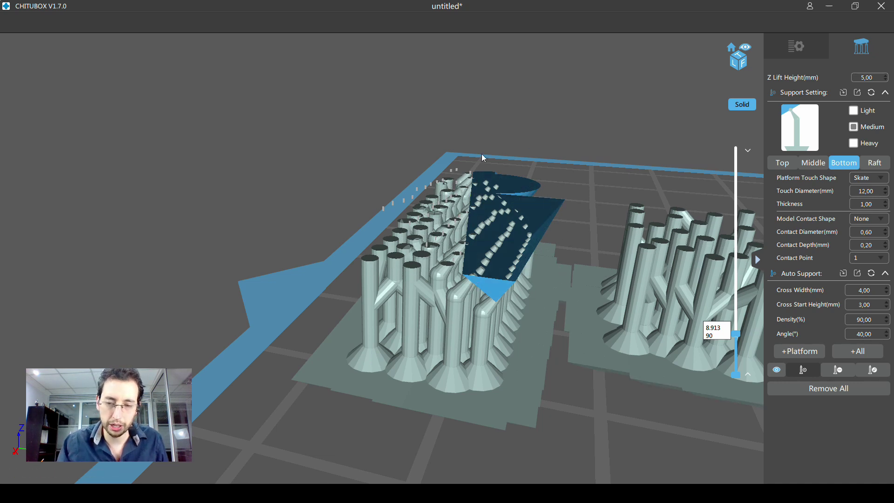
key("Up")
key("Up")
key("Up")
key("Up")
key("Up")
key("Up")
key("Up")
key("Up")
key("Up")
key("Up")
key("Up")
key("Up")
key("Up")
key("Up")
key("Up")
key("Up")
key("Up")
key("Up")
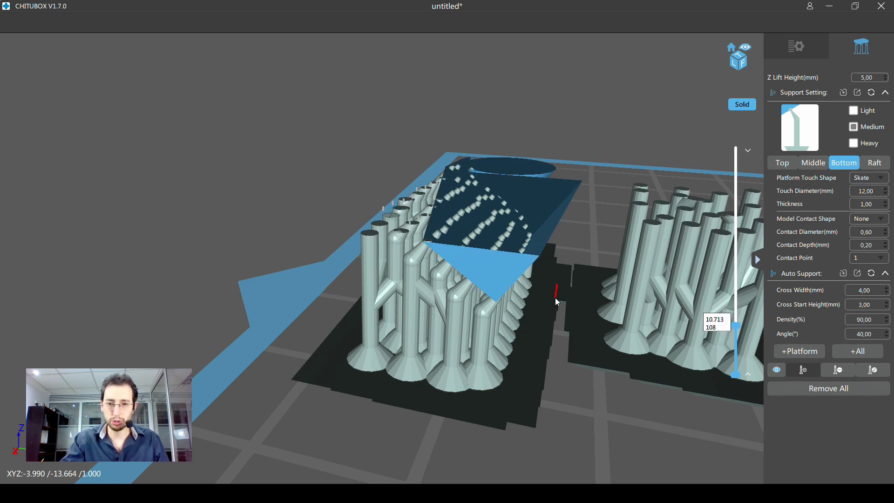
key("Up")
key("Up")
key("Up")
key("Up")
key("Up")
key("Up")
key("Up")
key("Up")
key("Up")
key("Up")
key("Up")
key("Up")
key("Up")
key("Up")
key("Up")
key("Up")
key("Up")
key("Up")
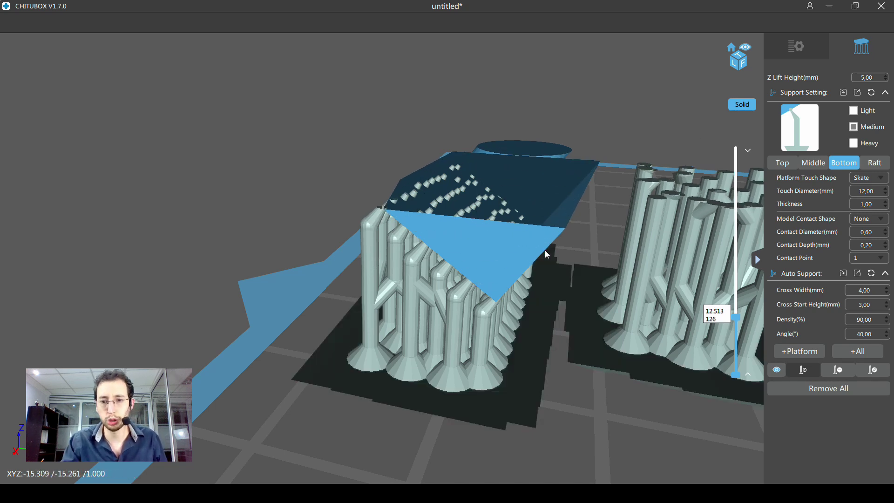
mouse_move(545, 250)
right_mouse_down()
mouse_move(526, 253)
mouse_move(534, 238)
mouse_move(546, 271)
mouse_move(521, 275)
right_mouse_up()
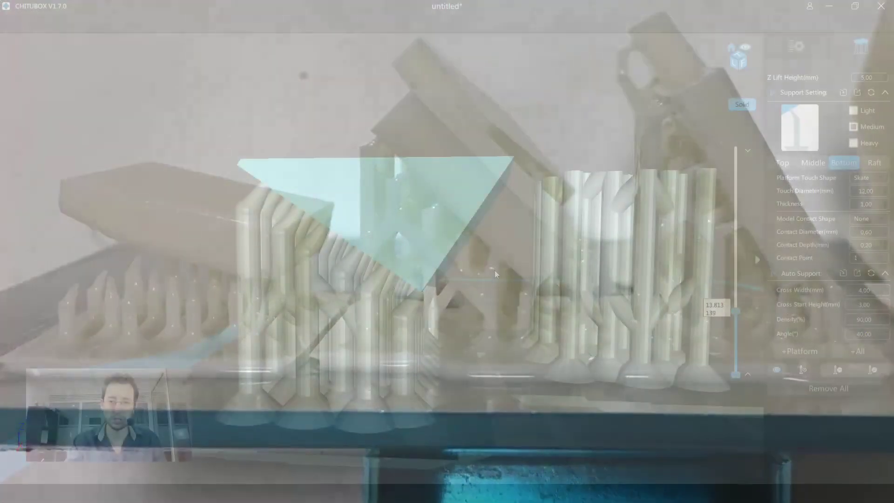
Step the layer preview up from about layer 151 to 167, viewing from above
key("Up")
key("Up")
key("Up")
key("Up")
key("Up")
key("Up")
key("Up")
key("Up")
key("Up")
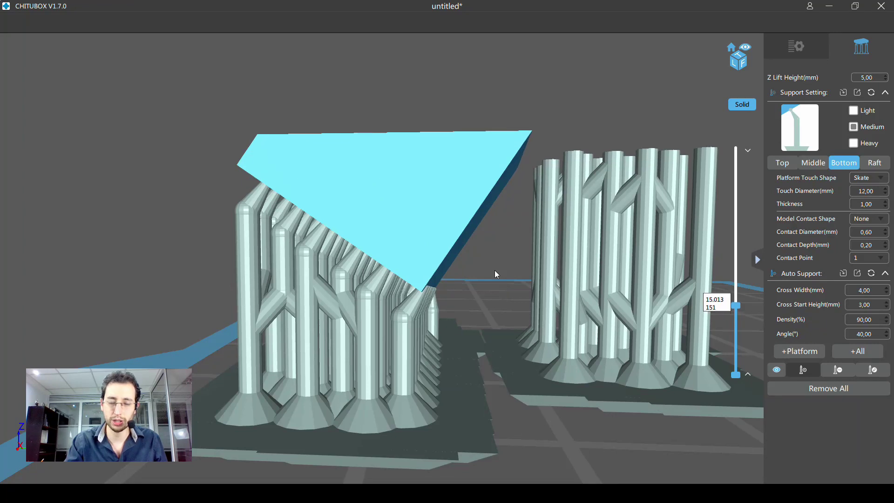
key("Up")
key("Up")
key("Up")
key("Up")
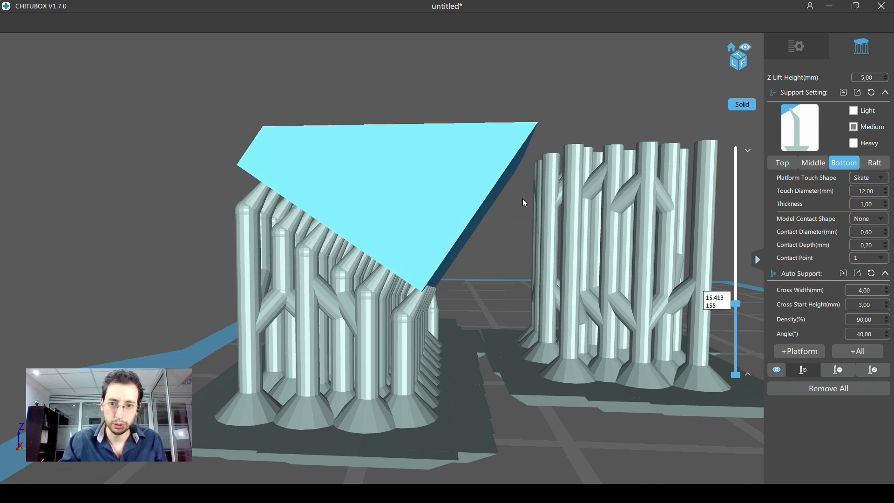
key("Up")
key("Up")
key("Up")
scroll(498, 237, "down", 5)
right_click_drag(501, 233, 494, 270)
key("Up")
key("Up")
key("Up")
key("Up")
key("Up")
key("Up")
key("Up")
key("Up")
key("Up")
key("Up")
key("Up")
key("Up")
scroll(489, 282, "up", 2)
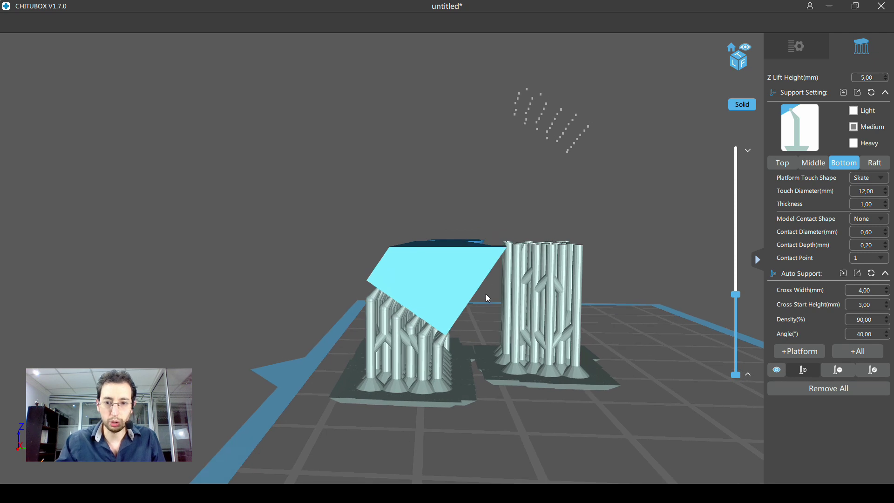
scroll(485, 292, "up", 2)
scroll(485, 295, "up", 2)
Continue stepping the preview up through layers 184 and 190 to layer 308
key("Up")
key("Up")
key("Up")
key("Up")
key("Up")
key("Up")
key("Up")
key("Up")
key("Up")
scroll(482, 308, "down", 2)
mouse_move(479, 304)
left_mouse_down()
mouse_move(474, 319)
mouse_move(459, 311)
left_mouse_up()
key("Up")
key("Up")
key("Up")
key("Up")
key("Up")
key("Up")
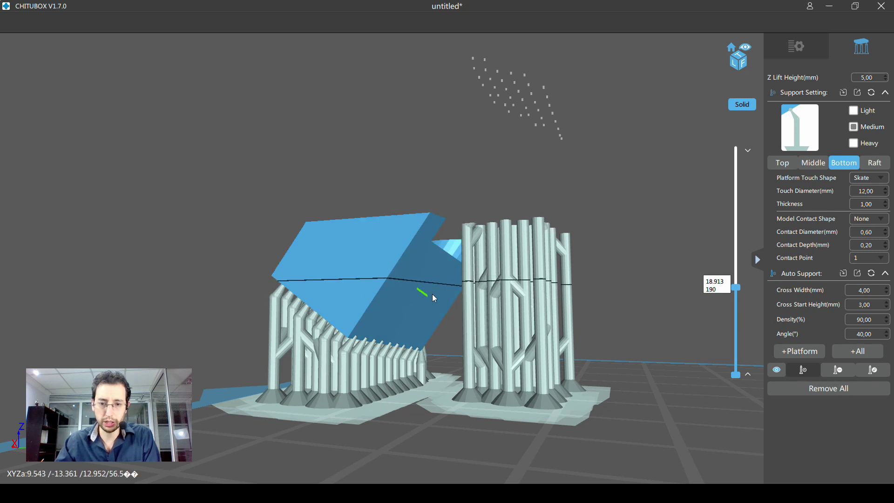
key("Up")
key("Up")
key("Up")
left_click_drag(442, 298, 467, 311)
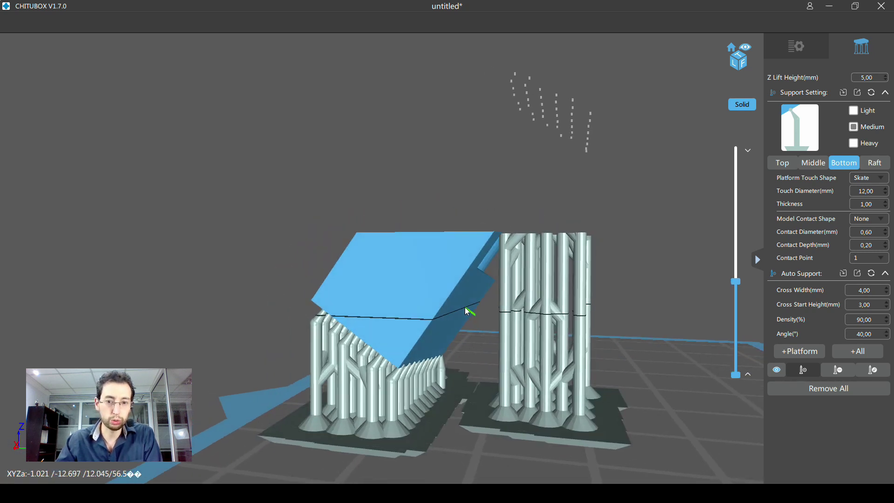
key("Up")
key("Up")
key("Up")
key("Up")
key("Up")
key("Up")
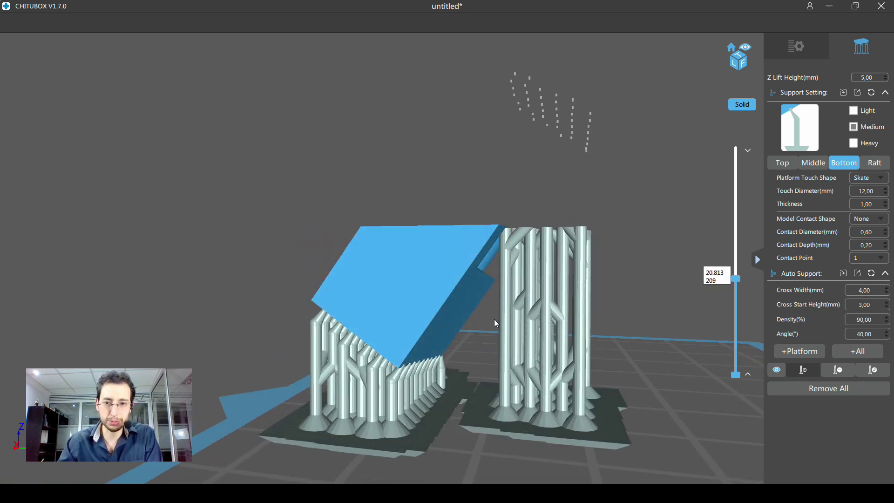
key("Up")
key("Up")
key("Up")
key("Up")
key("Up")
key("Up")
key("Up")
key("Up")
key("Up")
key("Up")
key("Up")
key("Up")
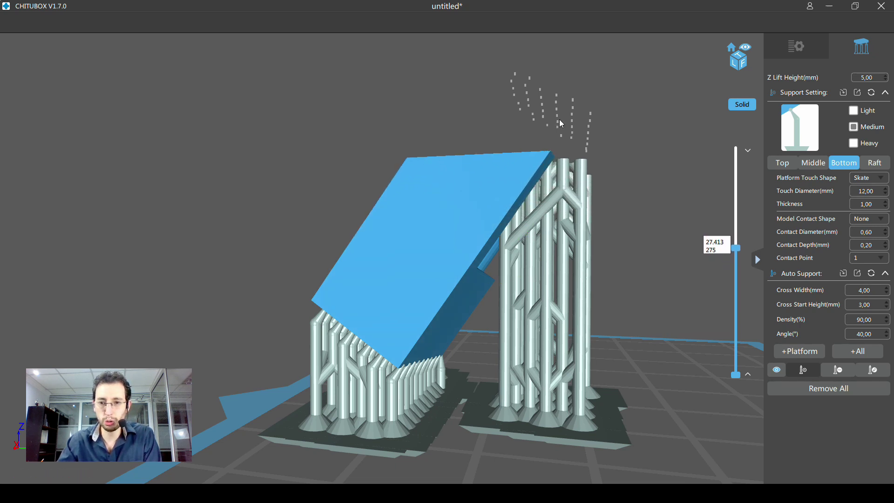
key("Up")
key("Up")
key("Up")
key("Up")
key("Up")
key("Up")
Step the preview up to layer 382 while orbiting over the part's top face
key("Up")
key("Up")
key("Up")
key("Up")
key("Up")
key("Up")
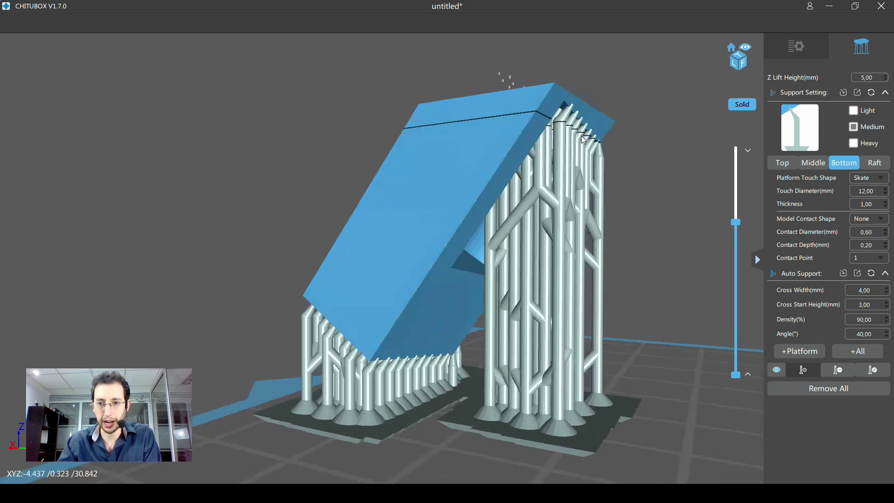
left_click_drag(596, 137, 525, 108)
mouse_move(583, 129)
left_mouse_down()
mouse_move(585, 149)
mouse_move(513, 116)
left_mouse_up()
mouse_move(538, 157)
left_mouse_down()
mouse_move(584, 157)
mouse_move(527, 149)
mouse_move(510, 162)
mouse_move(525, 155)
left_mouse_up()
key("Up")
key("Up")
key("Up")
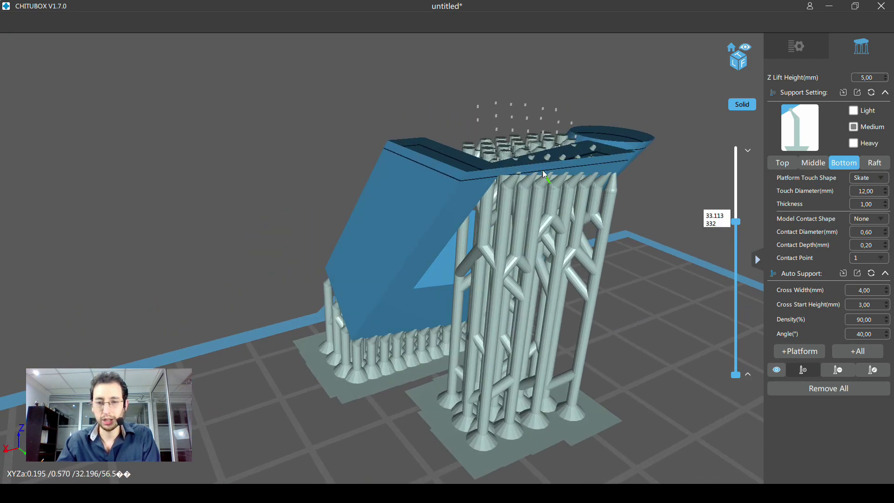
key("Up")
key("Up")
key("Up")
key("Up")
key("Up")
key("Up")
key("Up")
key("Up")
key("Up")
mouse_move(599, 198)
left_mouse_down()
mouse_move(569, 223)
mouse_move(557, 216)
left_mouse_up()
key("Up")
key("Up")
key("Up")
key("Up")
key("Up")
key("Up")
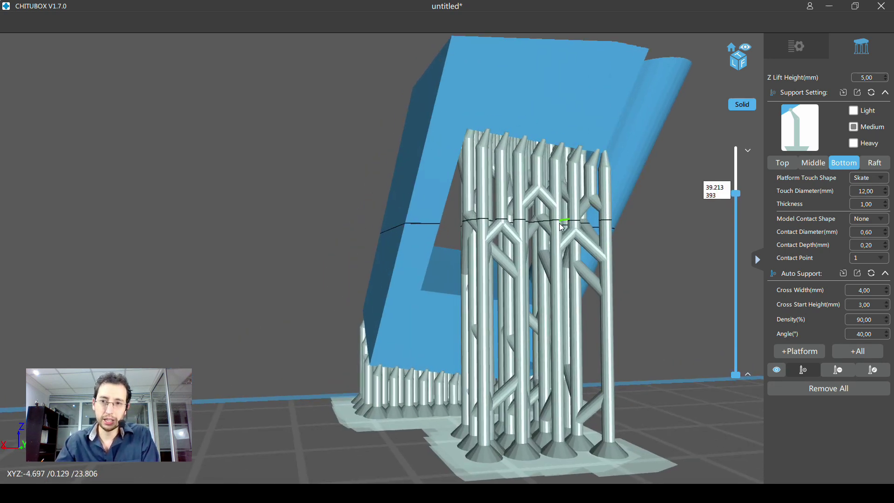
key("Up")
key("Up")
key("Up")
Inspect the part's holes and long face, then cut the preview back to layer 301
scroll(604, 308, "down", 2)
mouse_move(558, 263)
left_mouse_down()
mouse_move(588, 264)
mouse_move(623, 238)
left_mouse_up()
scroll(588, 264, "down", 3)
mouse_move(661, 191)
left_mouse_down()
mouse_move(534, 222)
mouse_move(530, 257)
mouse_move(580, 248)
left_mouse_up()
mouse_move(559, 341)
left_mouse_down()
mouse_move(548, 331)
mouse_move(552, 354)
mouse_move(538, 315)
mouse_move(555, 343)
left_mouse_up()
scroll(551, 325, "up", 2)
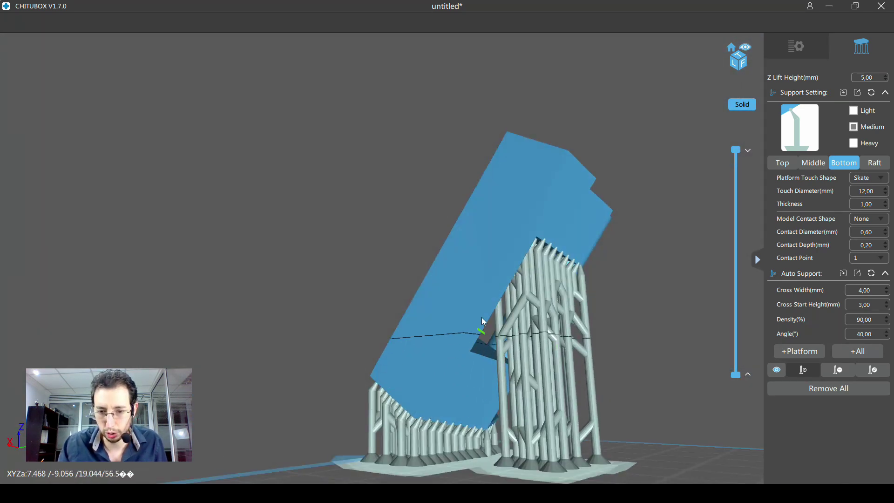
left_click_drag(548, 222, 510, 225)
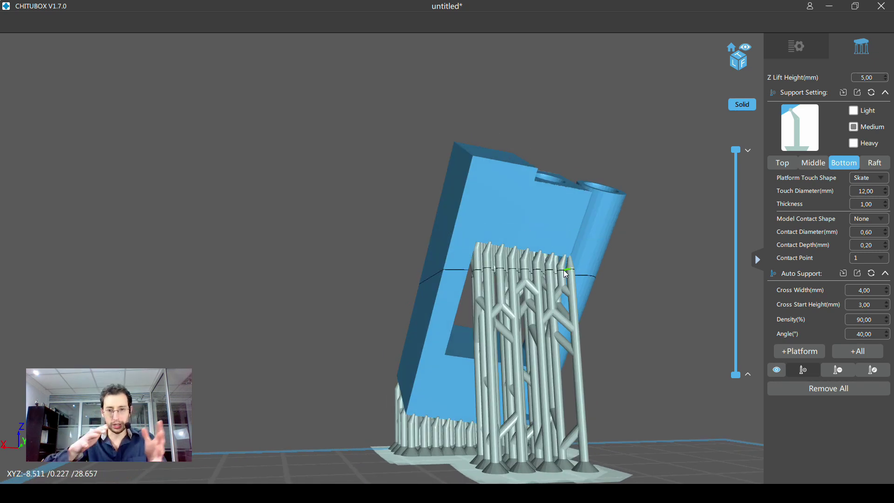
mouse_move(567, 275)
left_mouse_down()
mouse_move(605, 273)
mouse_move(493, 389)
left_mouse_up()
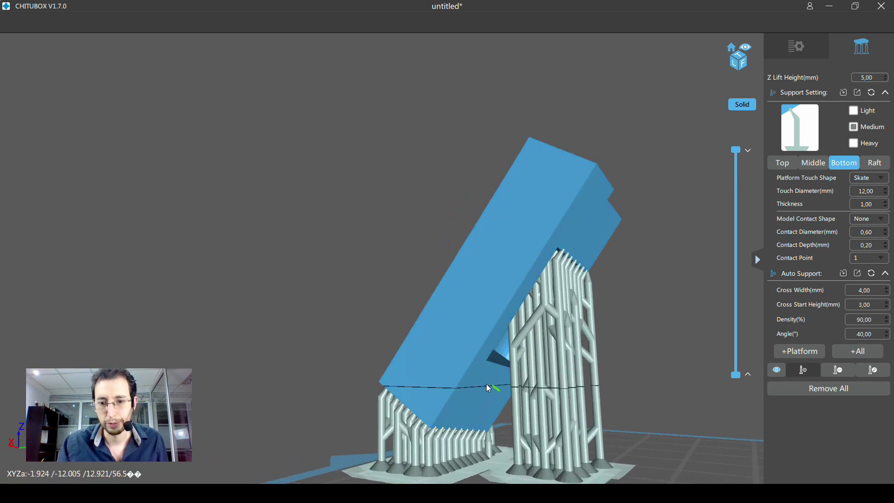
mouse_move(586, 204)
left_mouse_down()
mouse_move(607, 225)
mouse_move(566, 171)
mouse_move(536, 200)
left_mouse_up()
mouse_move(737, 150)
left_mouse_down()
mouse_move(736, 359)
mouse_move(736, 237)
left_mouse_up()
mouse_move(652, 261)
left_mouse_down()
mouse_move(457, 318)
mouse_move(452, 310)
mouse_move(458, 345)
left_mouse_up()
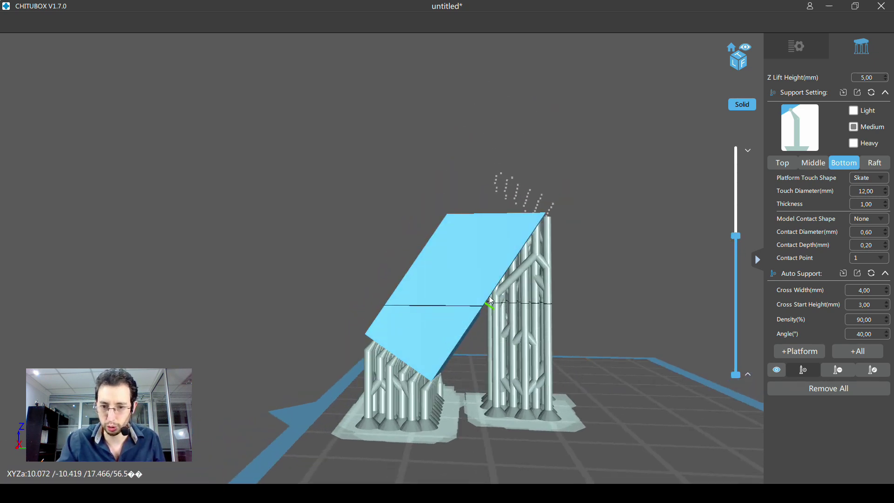
mouse_move(545, 267)
left_mouse_down()
mouse_move(506, 301)
mouse_move(550, 280)
left_mouse_up()
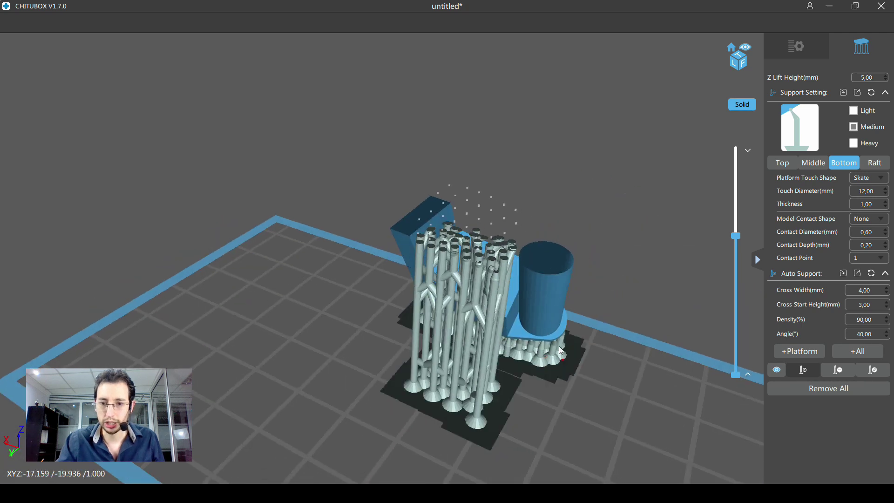
mouse_move(527, 318)
left_mouse_down()
mouse_move(539, 318)
mouse_move(545, 354)
mouse_move(555, 350)
mouse_move(577, 322)
mouse_move(724, 225)
mouse_move(735, 228)
left_mouse_up()
mouse_move(661, 254)
left_mouse_down()
mouse_move(594, 276)
mouse_move(578, 295)
mouse_move(575, 282)
mouse_move(550, 316)
left_mouse_up()
mouse_move(476, 285)
left_mouse_down()
mouse_move(521, 305)
mouse_move(525, 289)
mouse_move(502, 302)
mouse_move(517, 293)
left_mouse_up()
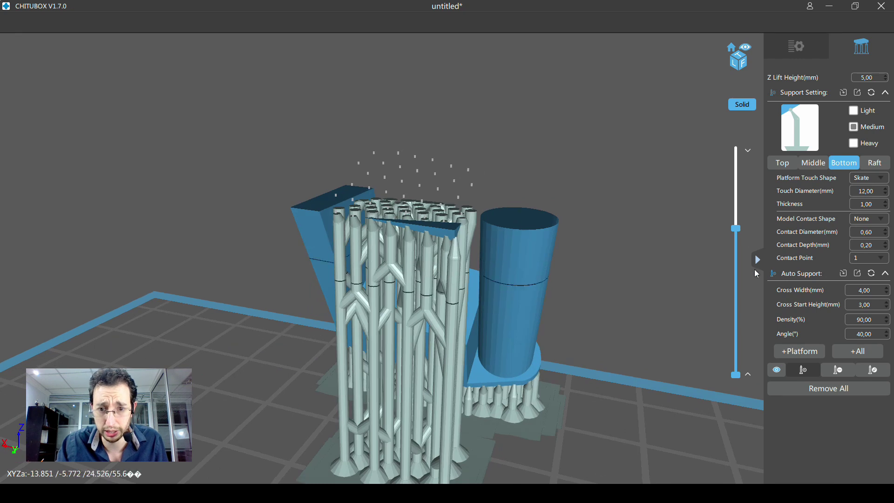
left_click_drag(736, 229, 736, 220)
mouse_move(489, 251)
left_mouse_down()
mouse_move(364, 234)
mouse_move(379, 253)
mouse_move(385, 248)
left_mouse_up()
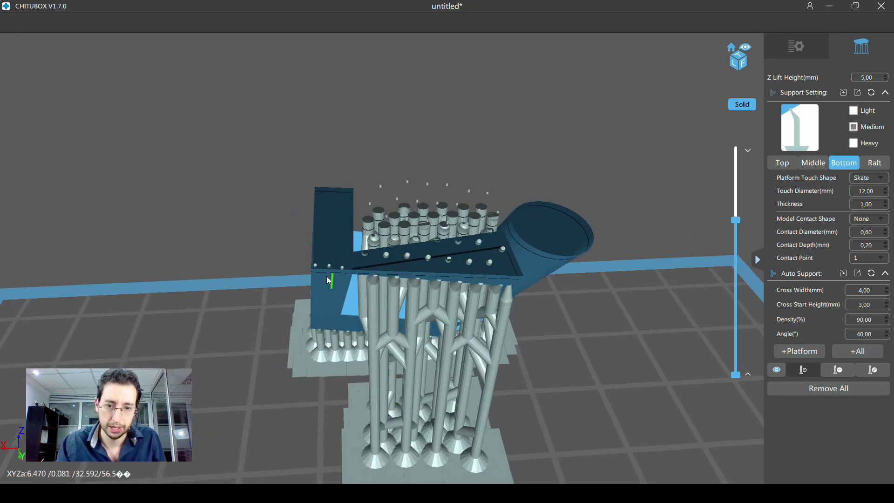
mouse_move(325, 276)
left_mouse_down()
mouse_move(505, 283)
mouse_move(528, 270)
left_mouse_up()
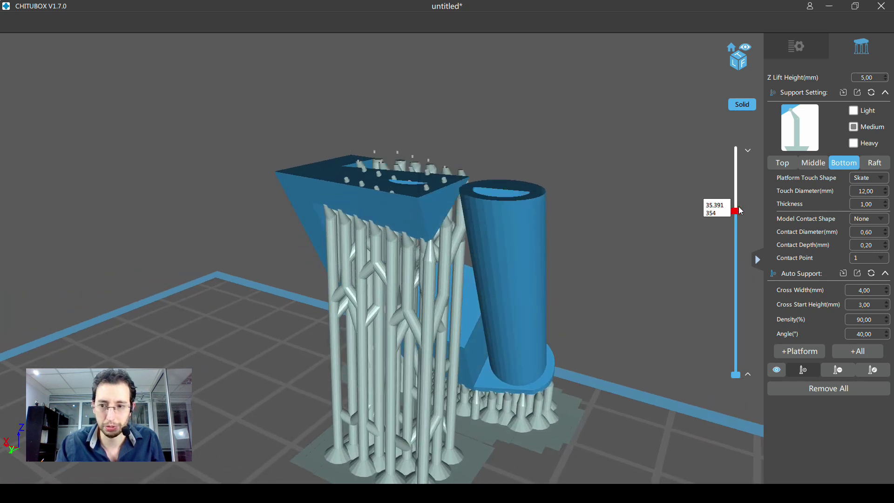
left_click_drag(736, 220, 735, 149)
left_click_drag(535, 277, 515, 285)
scroll(463, 325, "down", 3)
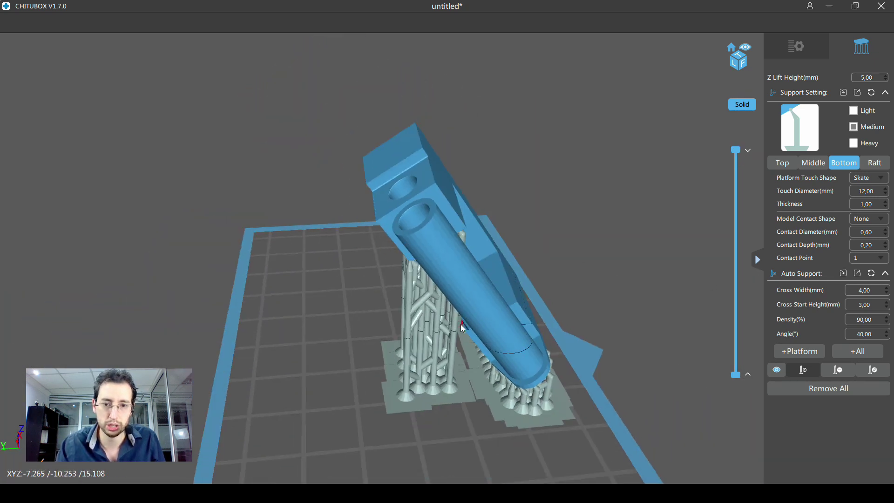
scroll(458, 325, "up", 1)
mouse_move(462, 332)
left_mouse_down()
mouse_move(569, 307)
mouse_move(608, 280)
mouse_move(577, 326)
mouse_move(619, 303)
mouse_move(585, 323)
mouse_move(603, 301)
mouse_move(561, 308)
mouse_move(570, 308)
left_mouse_up()
scroll(582, 326, "up", 2)
scroll(585, 325, "up", 1)
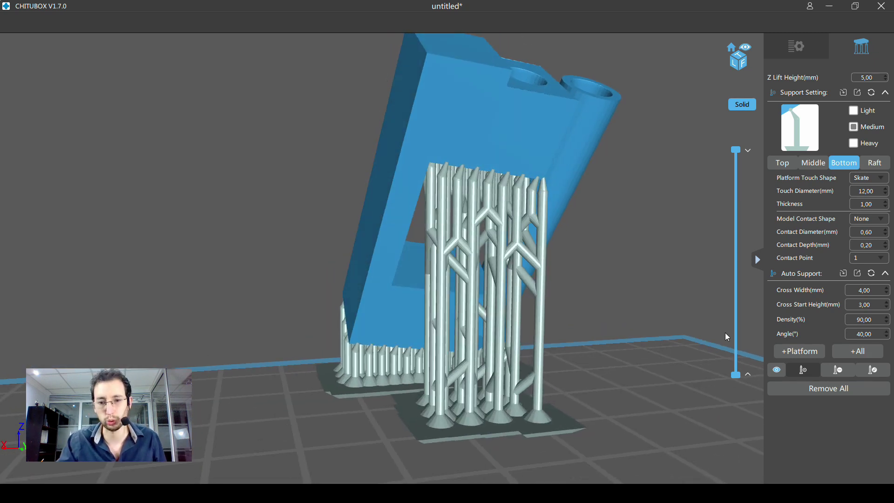
left_click_drag(546, 277, 559, 236)
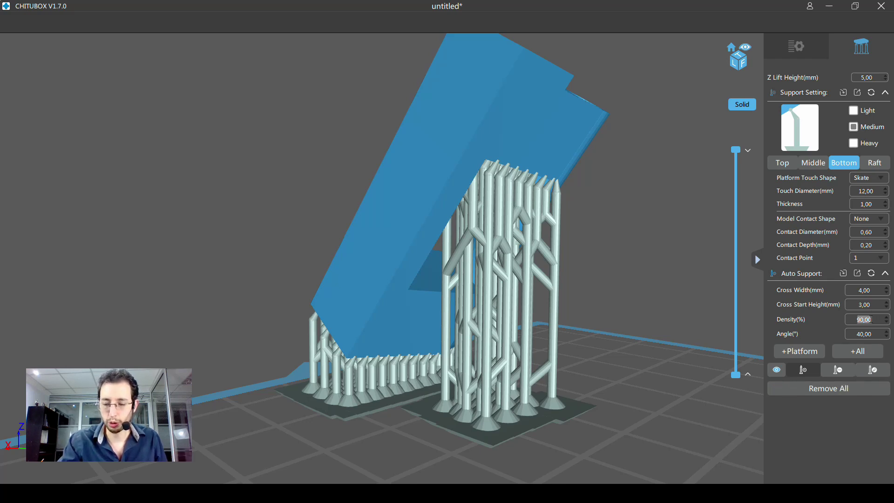
Regenerate supports for the whole part at 70% density, replacing the existing ones
type("70")
left_click(872, 350)
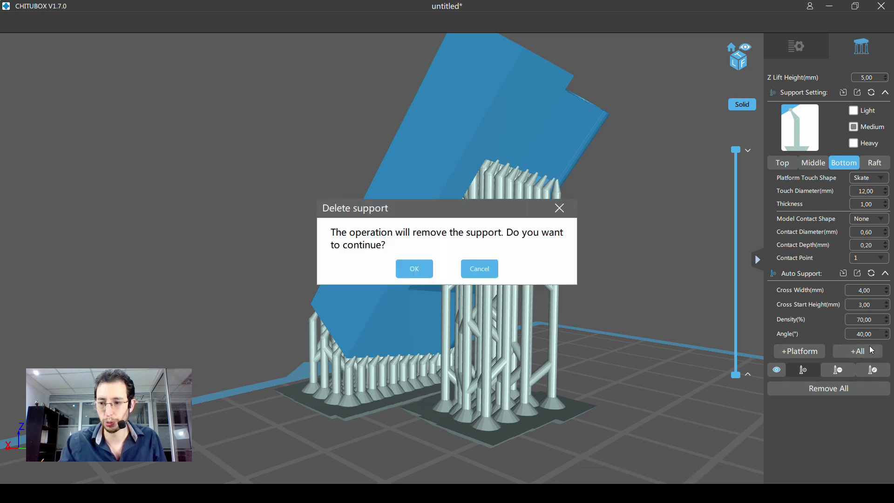
left_click(408, 272)
mouse_move(474, 323)
right_mouse_down()
mouse_move(550, 312)
mouse_move(561, 329)
mouse_move(510, 343)
mouse_move(544, 348)
right_mouse_up()
Cut the layer preview at layer 130 (12.970 mm) to inspect the lower supports
left_click_drag(736, 150, 738, 334)
right_click_drag(437, 286, 438, 270)
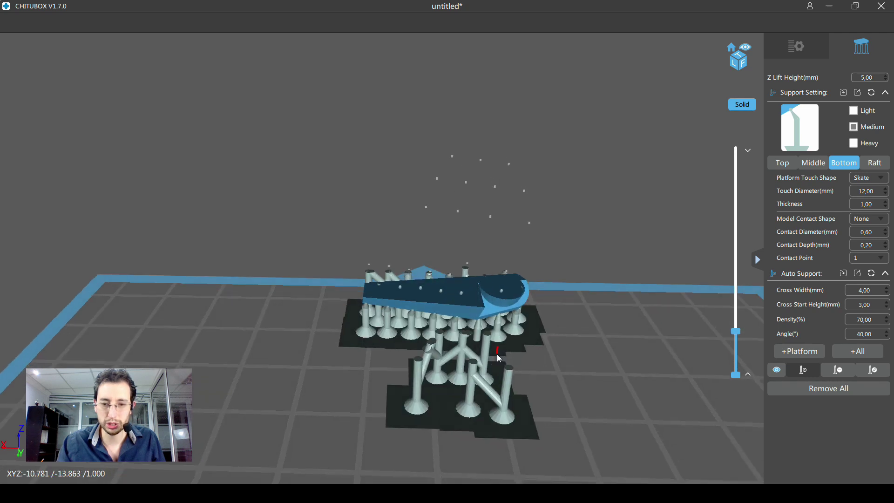
left_click_drag(737, 332, 740, 322)
mouse_move(568, 309)
right_mouse_down()
mouse_move(523, 334)
mouse_move(550, 296)
right_mouse_up()
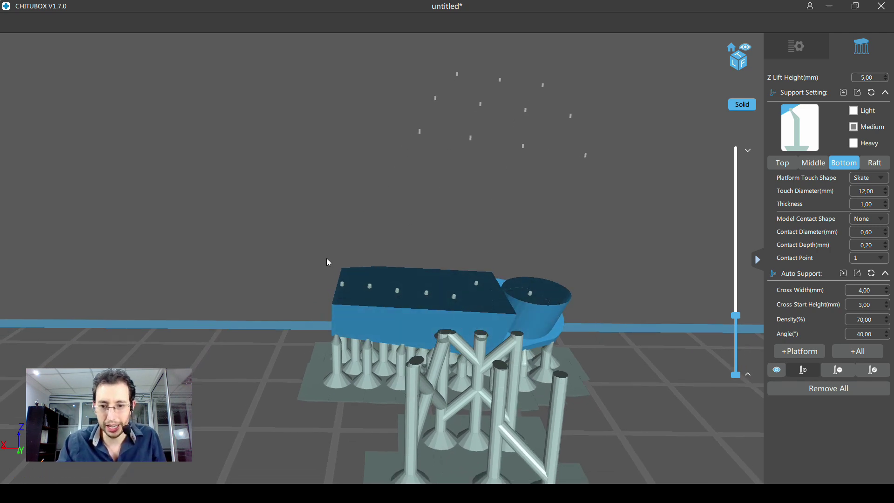
mouse_move(625, 288)
right_mouse_down()
mouse_move(546, 286)
mouse_move(767, 317)
right_mouse_up()
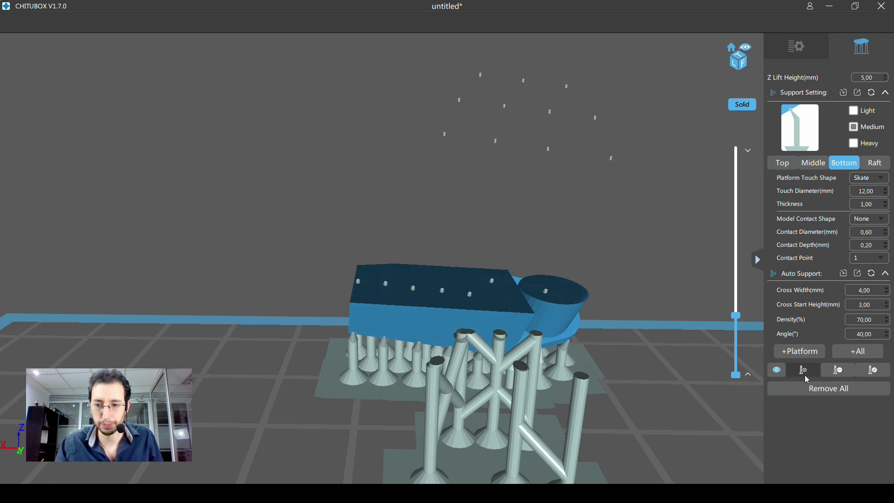
left_click_drag(736, 317, 737, 315)
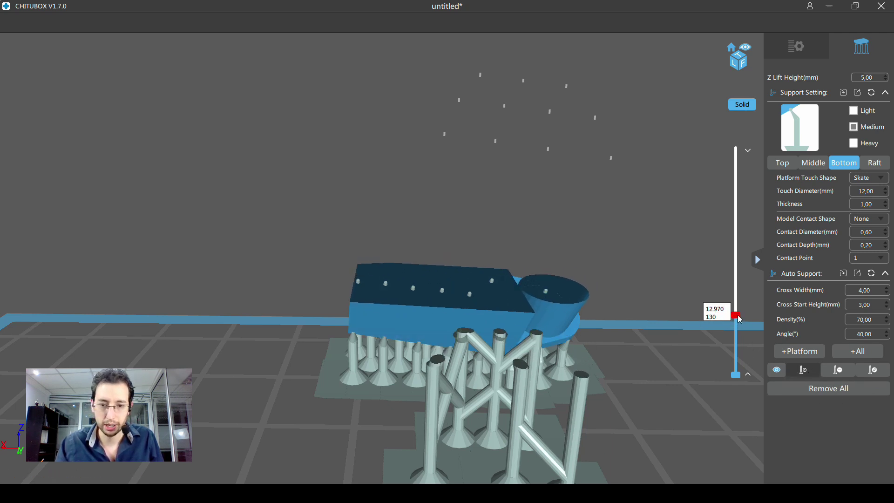
Add six individual supports under the model's lower left and front edges
left_click(364, 311)
left_click(395, 315)
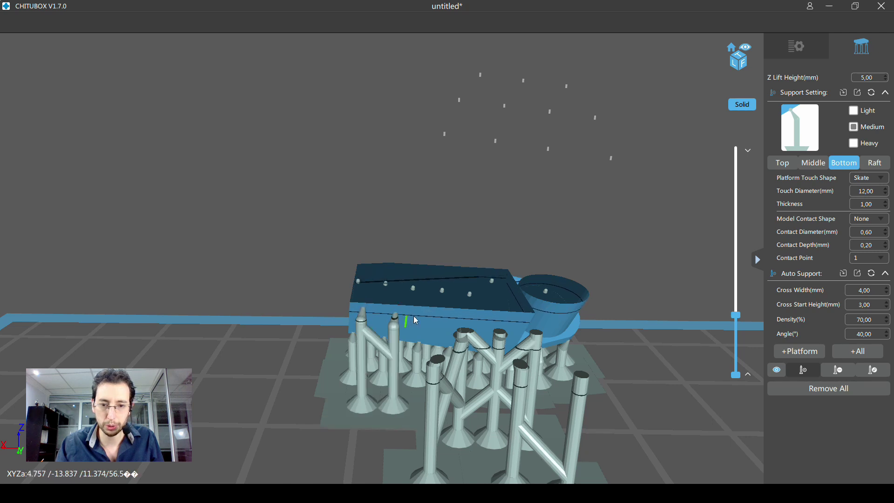
left_click(434, 319)
left_click(471, 315)
left_click(512, 319)
left_click_drag(736, 317, 736, 303)
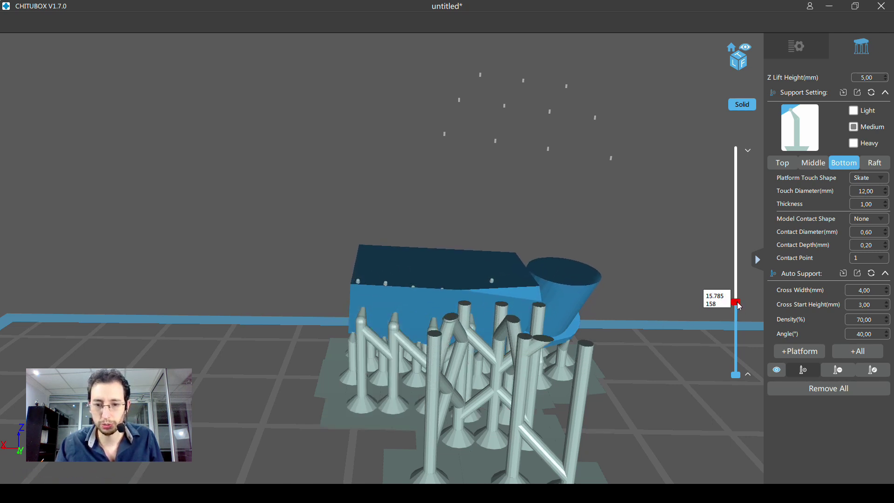
left_click(566, 319)
Raise the layer cut to layer 190 and view the model's top
mouse_move(737, 302)
left_mouse_down()
mouse_move(737, 288)
mouse_move(509, 317)
left_mouse_up()
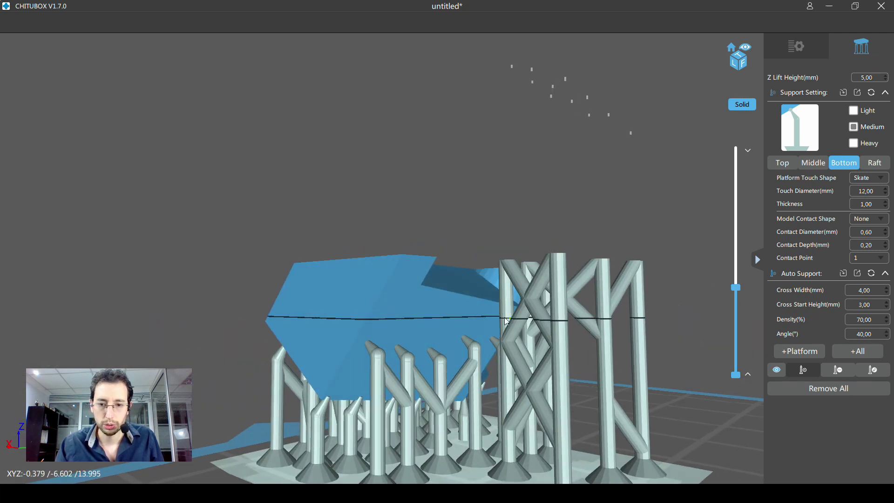
mouse_move(424, 314)
left_mouse_down()
mouse_move(469, 324)
mouse_move(724, 301)
mouse_move(733, 277)
mouse_move(618, 258)
mouse_move(629, 259)
mouse_move(600, 284)
mouse_move(597, 311)
mouse_move(649, 265)
mouse_move(708, 257)
mouse_move(736, 209)
left_mouse_up()
scroll(724, 301, "up", 5)
scroll(600, 283, "down", 5)
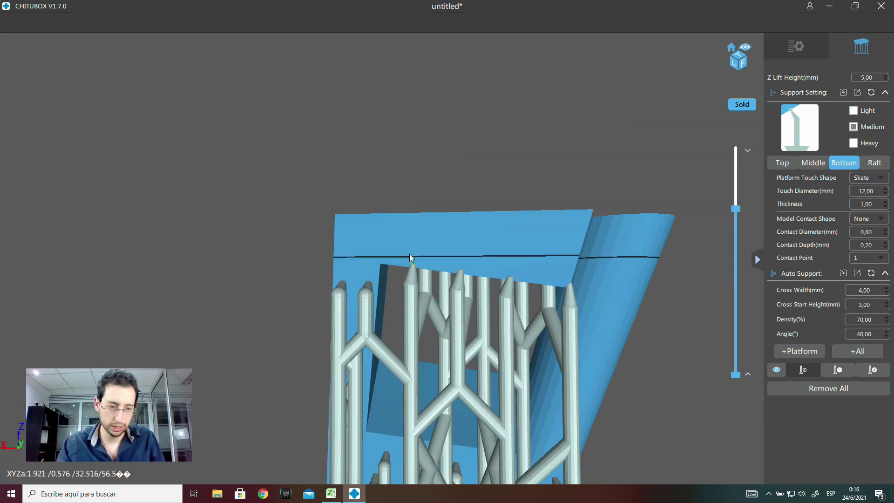
left_click_drag(410, 257, 446, 191)
left_click_drag(736, 208, 736, 162)
mouse_move(493, 166)
left_mouse_down()
mouse_move(492, 195)
mouse_move(519, 284)
mouse_move(544, 244)
mouse_move(514, 221)
mouse_move(530, 314)
mouse_move(544, 307)
mouse_move(535, 278)
mouse_move(532, 328)
mouse_move(544, 311)
mouse_move(495, 313)
left_mouse_up()
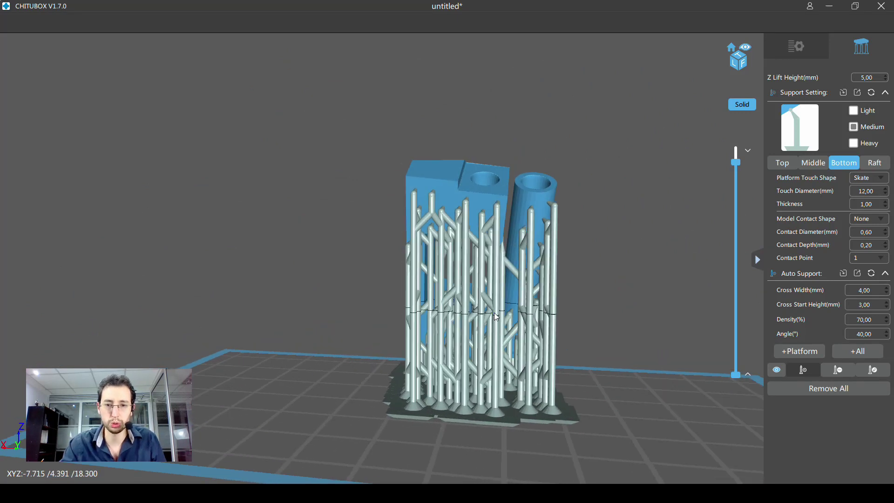
Orbit around the model to inspect its underside and support points
mouse_move(477, 244)
left_mouse_down()
mouse_move(462, 227)
mouse_move(546, 227)
left_mouse_up()
scroll(546, 226, "up", 2)
scroll(546, 227, "up", 2)
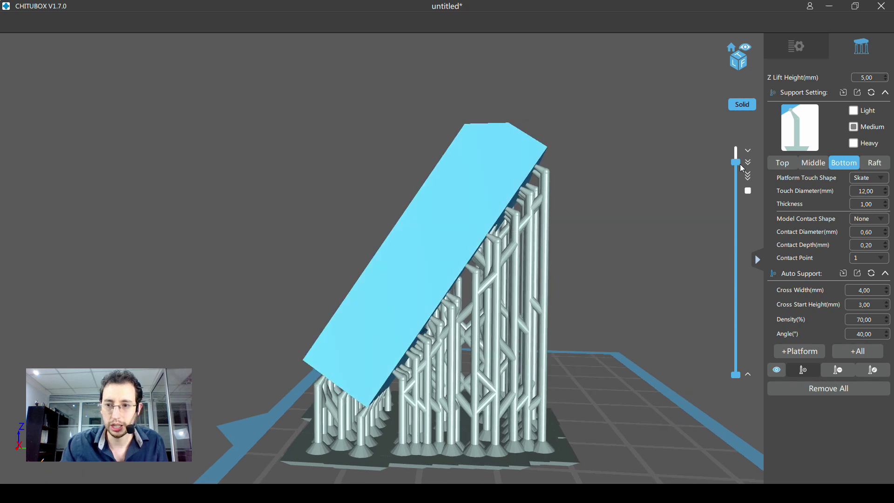
mouse_move(661, 212)
left_mouse_down()
mouse_move(460, 262)
mouse_move(529, 261)
left_mouse_up()
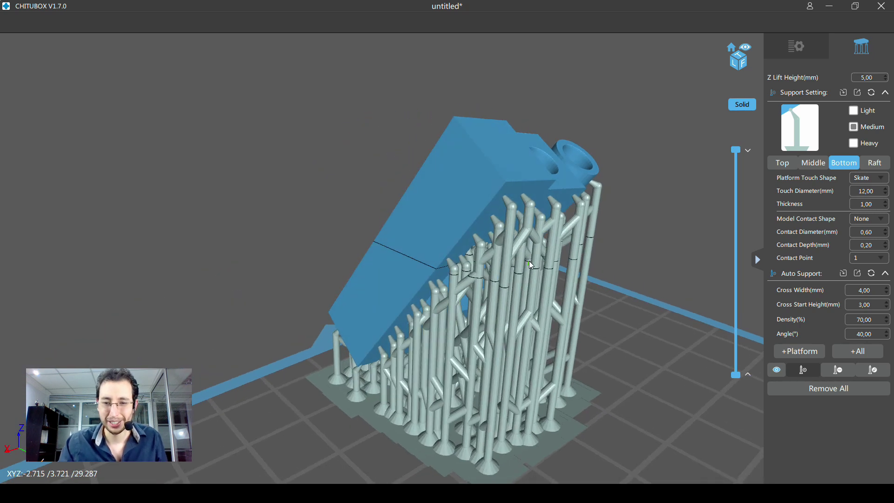
mouse_move(529, 307)
left_mouse_down()
mouse_move(619, 272)
mouse_move(568, 278)
mouse_move(522, 246)
mouse_move(411, 259)
mouse_move(555, 268)
left_mouse_up()
mouse_move(533, 298)
left_mouse_down()
mouse_move(540, 261)
mouse_move(544, 267)
mouse_move(481, 278)
mouse_move(471, 227)
mouse_move(484, 219)
left_mouse_up()
mouse_move(471, 152)
left_mouse_down()
mouse_move(521, 163)
mouse_move(507, 156)
mouse_move(389, 281)
left_mouse_up()
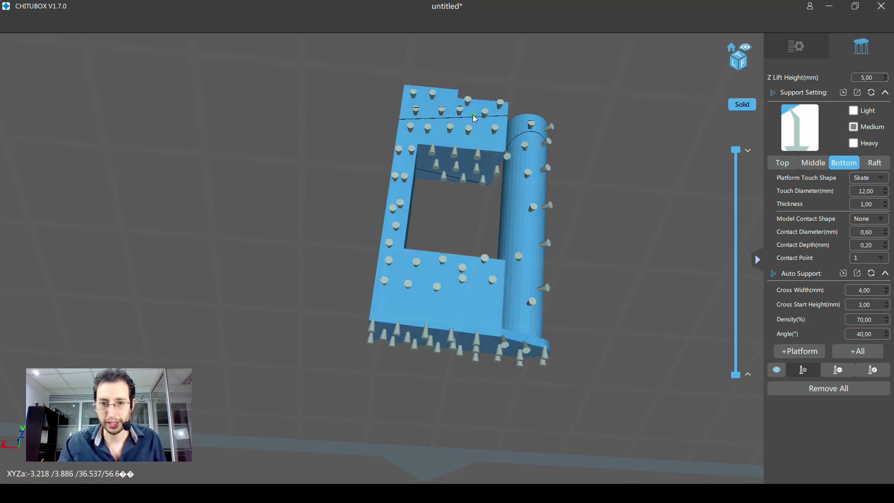
mouse_move(479, 202)
left_mouse_down()
mouse_move(488, 221)
mouse_move(574, 285)
mouse_move(439, 306)
mouse_move(505, 288)
mouse_move(493, 314)
mouse_move(468, 308)
mouse_move(588, 312)
mouse_move(581, 338)
mouse_move(498, 305)
left_mouse_up()
Adjust the layer cut, then show all layers of the model again
mouse_move(736, 150)
left_mouse_down()
mouse_move(736, 349)
mouse_move(736, 294)
left_mouse_up()
left_click_drag(545, 293, 554, 247)
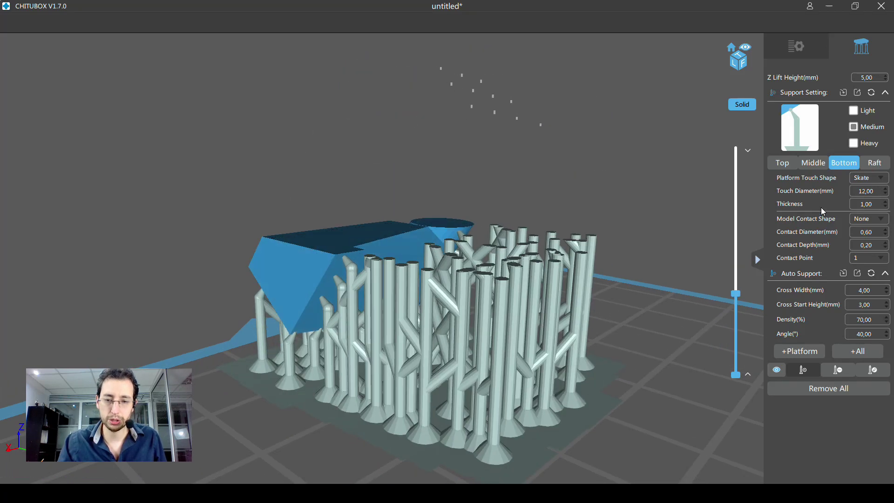
left_click_drag(736, 295, 736, 160)
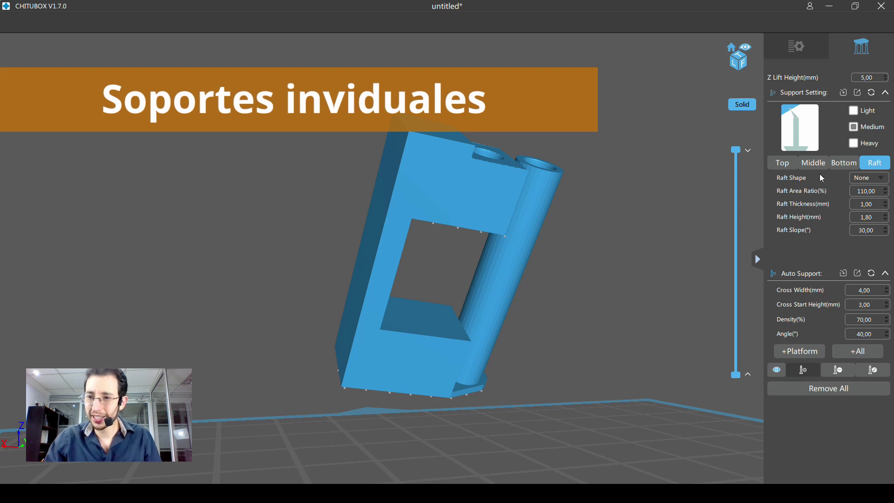
Cut the layer preview at layer 300 (29.962 mm) and orbit around the cut model
scroll(563, 283, "up", 2)
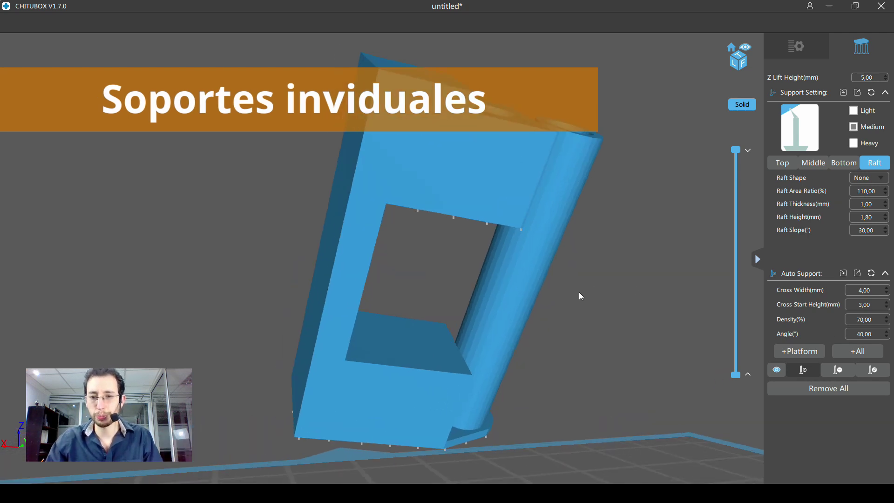
scroll(579, 292, "up", 2)
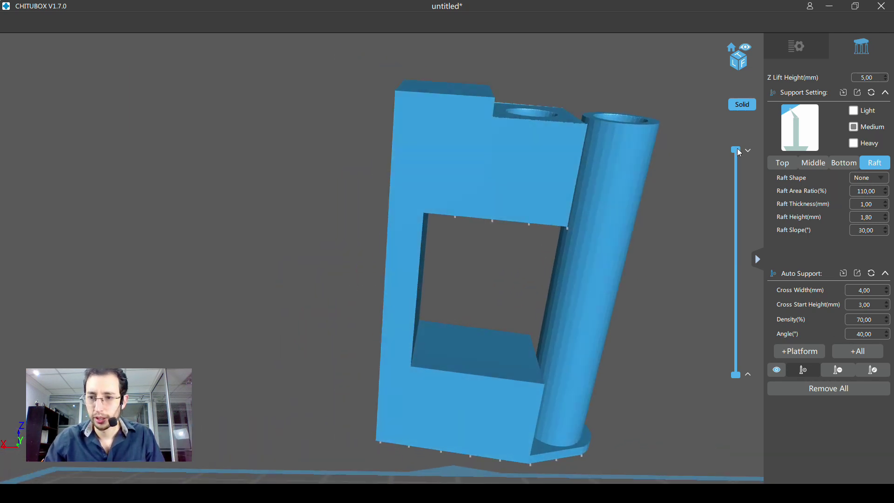
left_click_drag(740, 153, 736, 236)
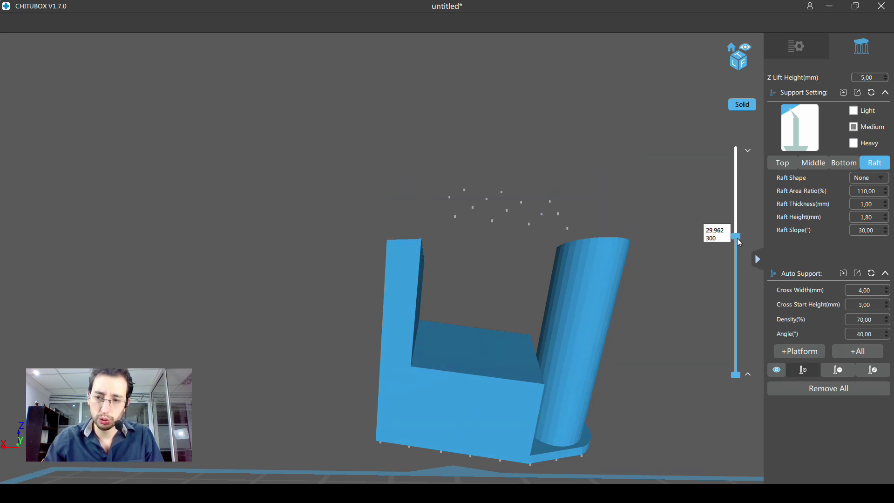
left_click_drag(739, 233, 736, 229)
right_click_drag(590, 258, 558, 390)
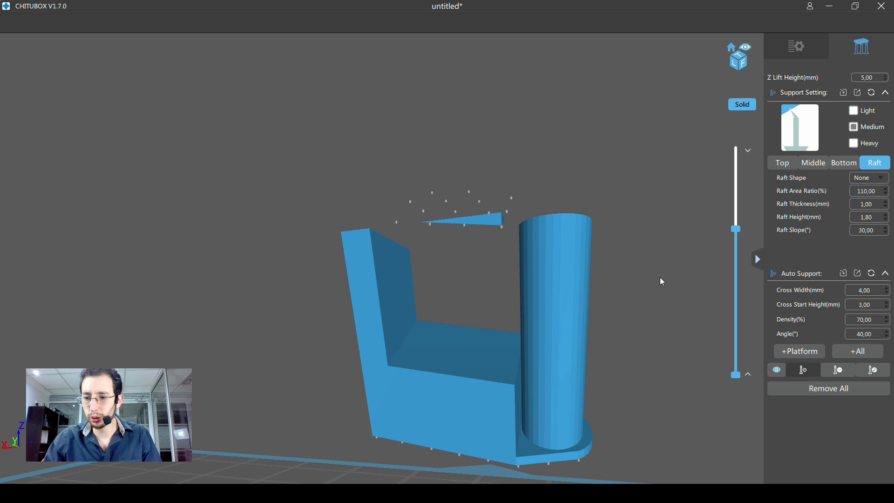
middle_click_drag(618, 259, 605, 256)
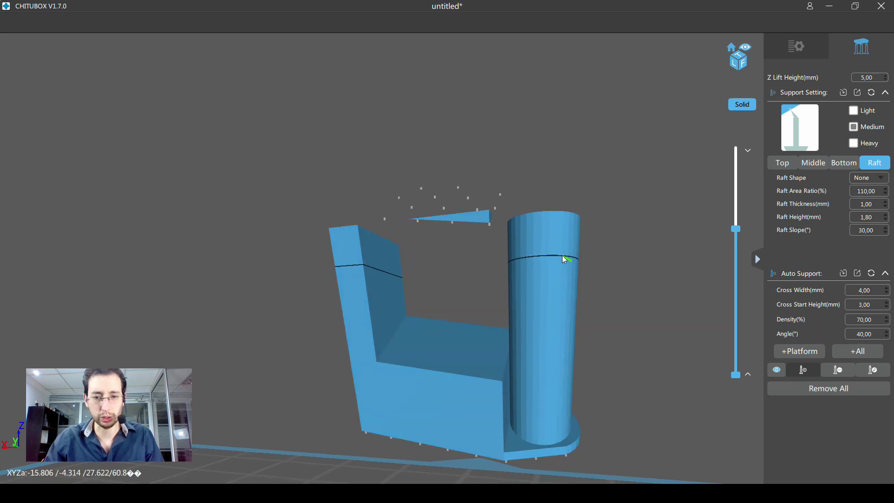
right_click_drag(563, 255, 671, 325)
Set the support preset to Light after briefly trying Heavy
left_click(855, 110)
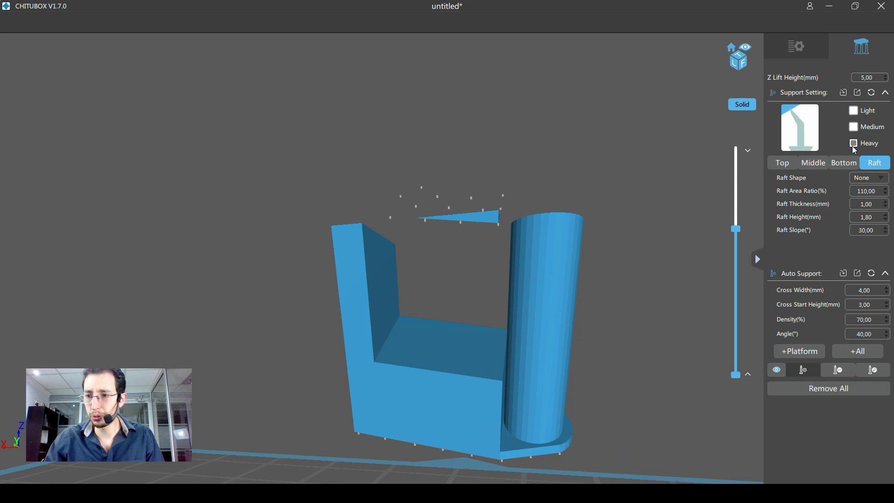
left_click(854, 143)
left_click(854, 111)
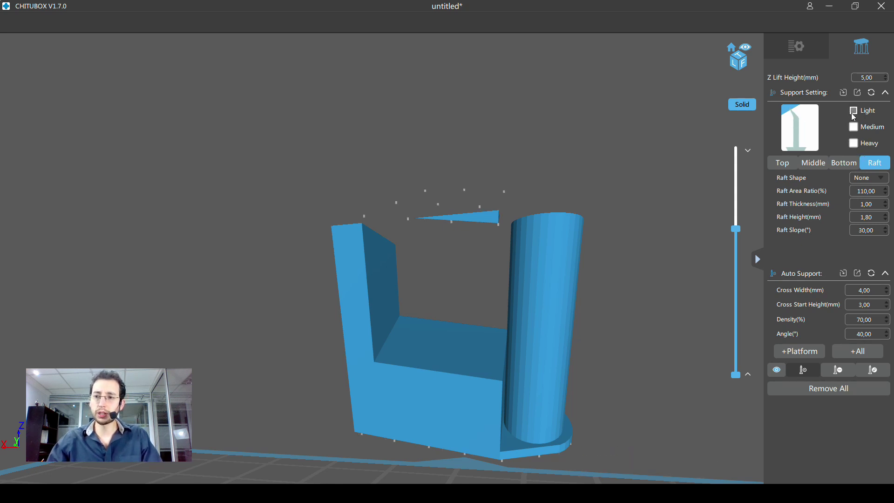
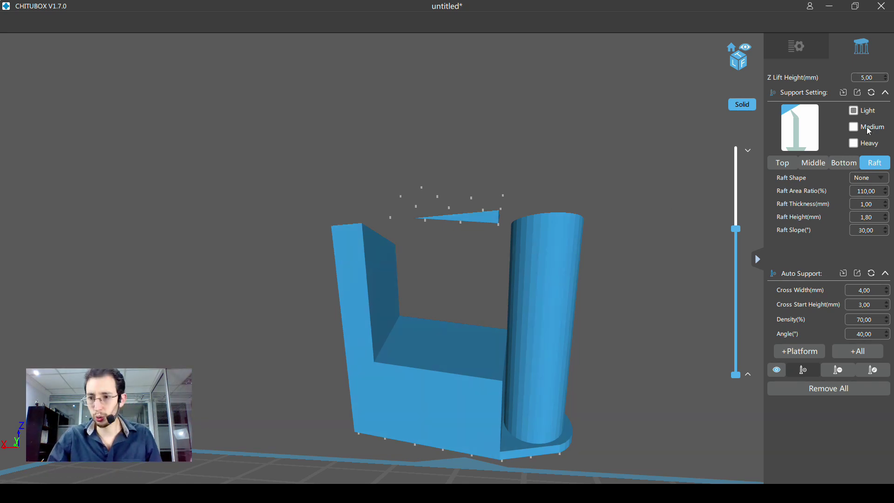
Orbit and zoom around the tilted U-shaped model until it sits above the build-plate grid
scroll(494, 237, "up", 1)
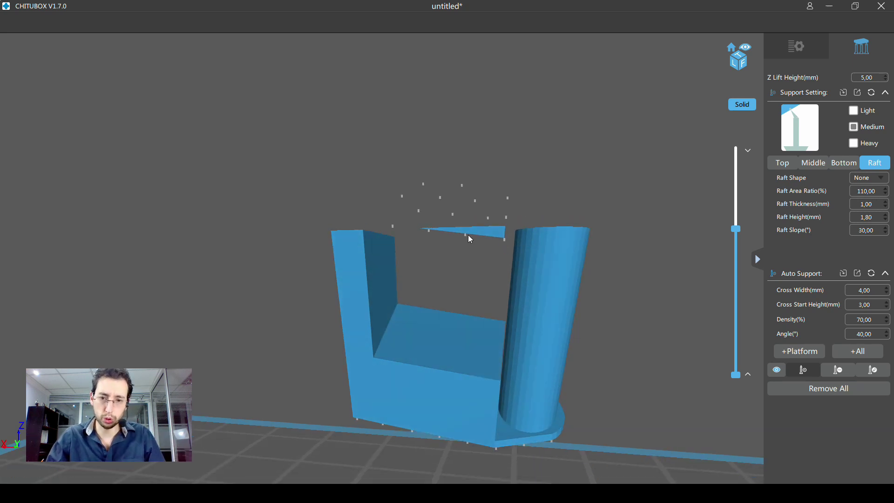
scroll(484, 252, "up", 3)
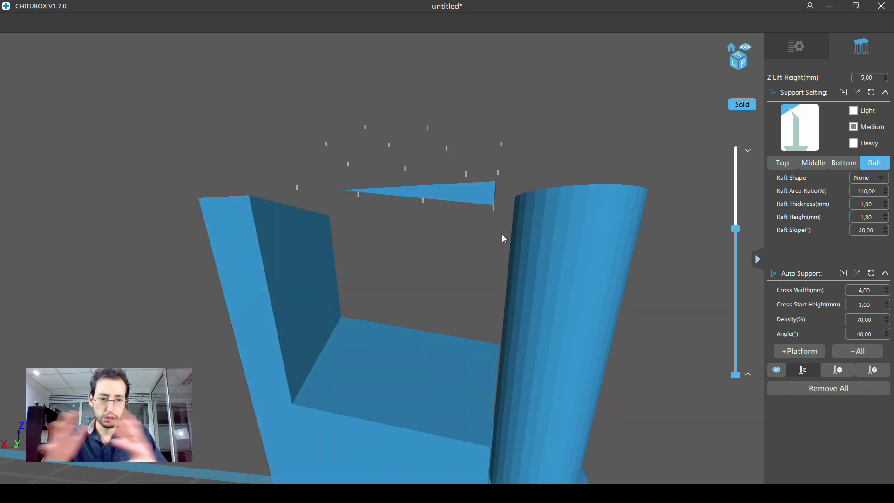
scroll(505, 235, "down", 1)
right_click_drag(507, 231, 547, 347)
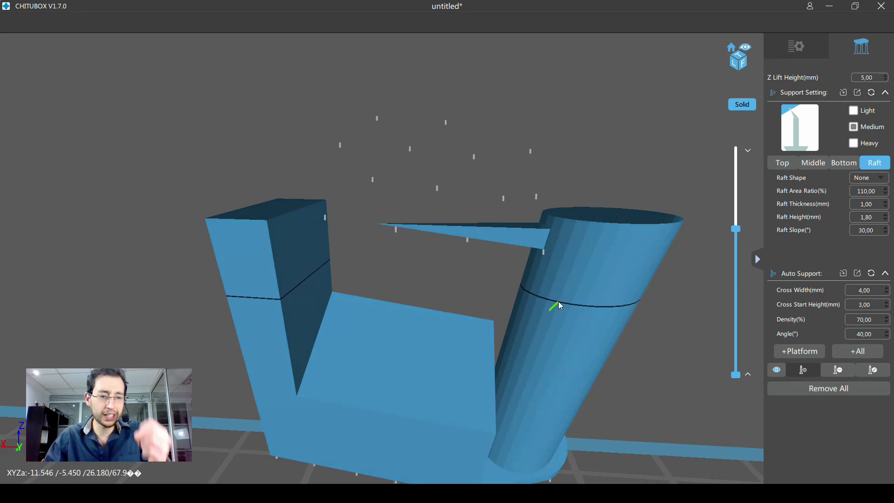
scroll(559, 304, "down", 2)
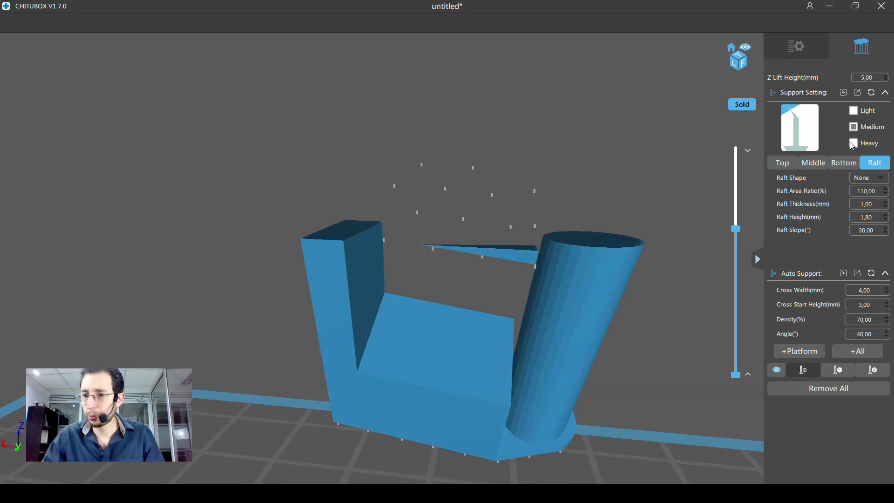
mouse_move(686, 255)
right_mouse_down()
mouse_move(579, 233)
mouse_move(608, 314)
mouse_move(611, 283)
mouse_move(582, 333)
right_mouse_up()
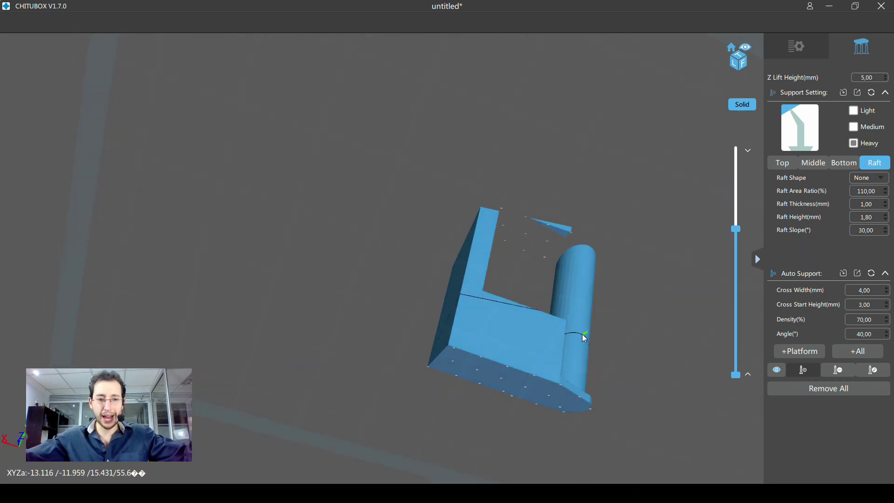
mouse_move(583, 334)
right_mouse_down()
mouse_move(564, 305)
mouse_move(554, 346)
mouse_move(532, 339)
mouse_move(532, 349)
mouse_move(547, 334)
mouse_move(519, 342)
right_mouse_up()
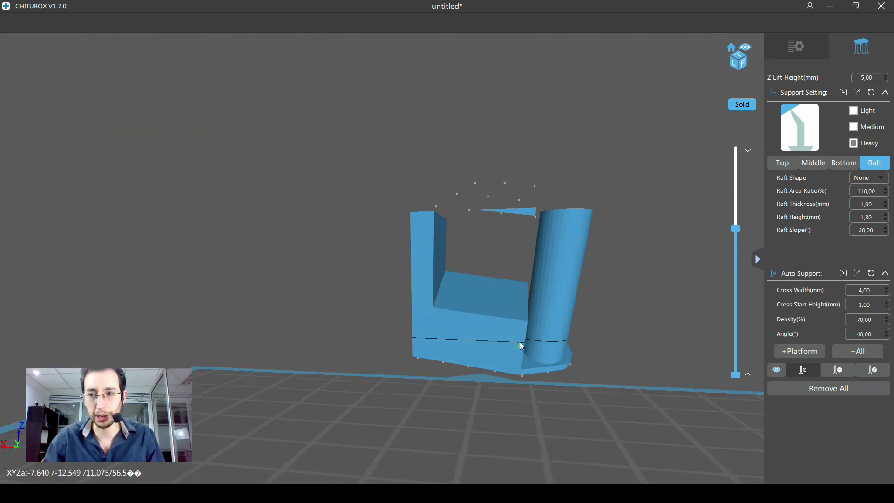
mouse_move(599, 326)
right_mouse_down()
mouse_move(579, 306)
mouse_move(568, 317)
mouse_move(578, 337)
right_mouse_up()
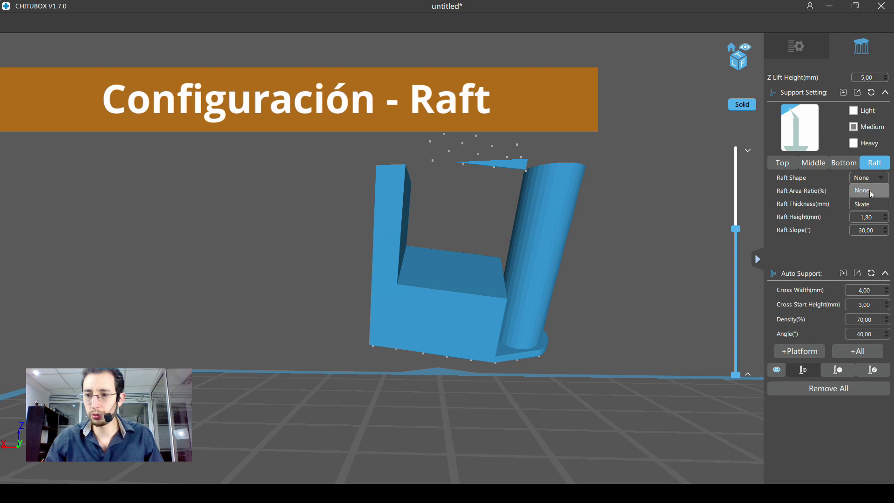
left_click(871, 204)
mouse_move(667, 309)
left_mouse_down()
mouse_move(656, 335)
mouse_move(527, 389)
mouse_move(476, 386)
mouse_move(568, 379)
mouse_move(599, 365)
mouse_move(360, 374)
left_mouse_up()
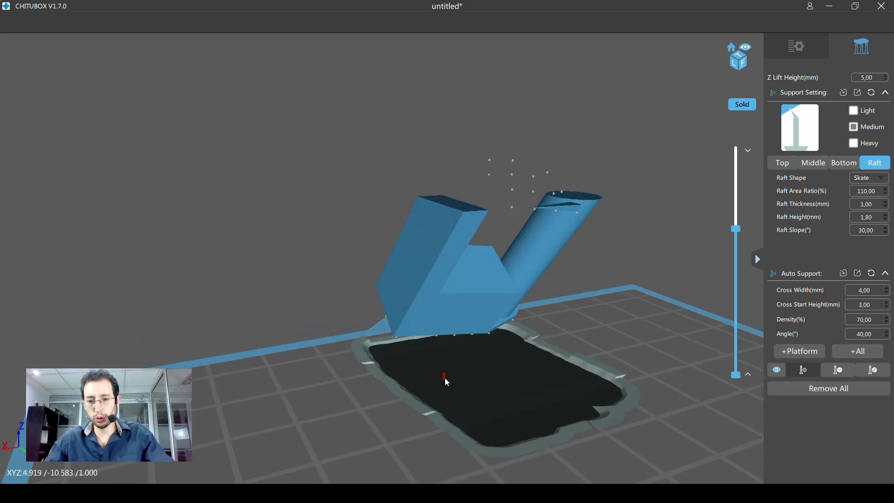
mouse_move(445, 386)
left_mouse_down()
mouse_move(563, 341)
mouse_move(575, 314)
mouse_move(601, 335)
left_mouse_up()
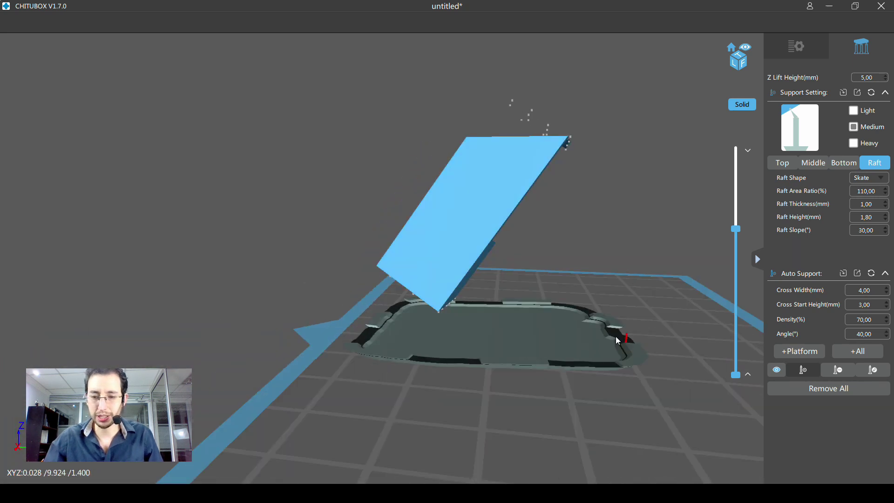
scroll(601, 335, "up", 3)
left_click_drag(615, 374, 606, 354)
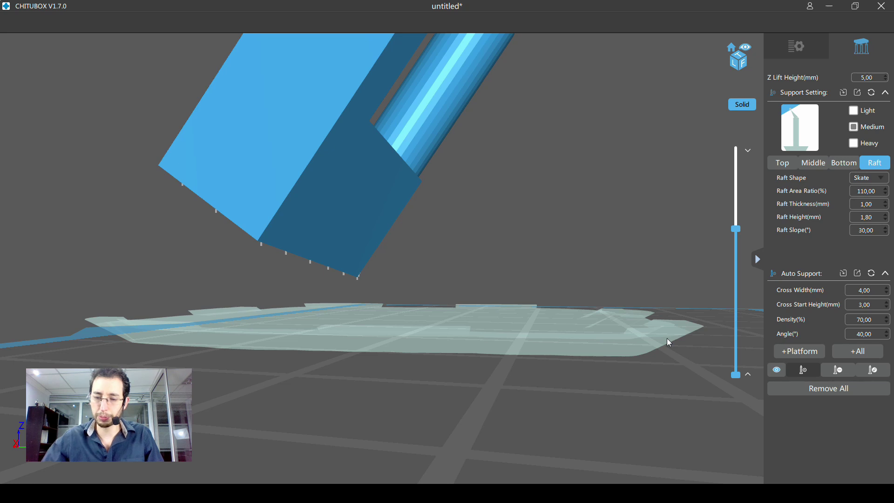
mouse_move(667, 339)
left_mouse_down()
mouse_move(630, 337)
mouse_move(620, 364)
left_mouse_up()
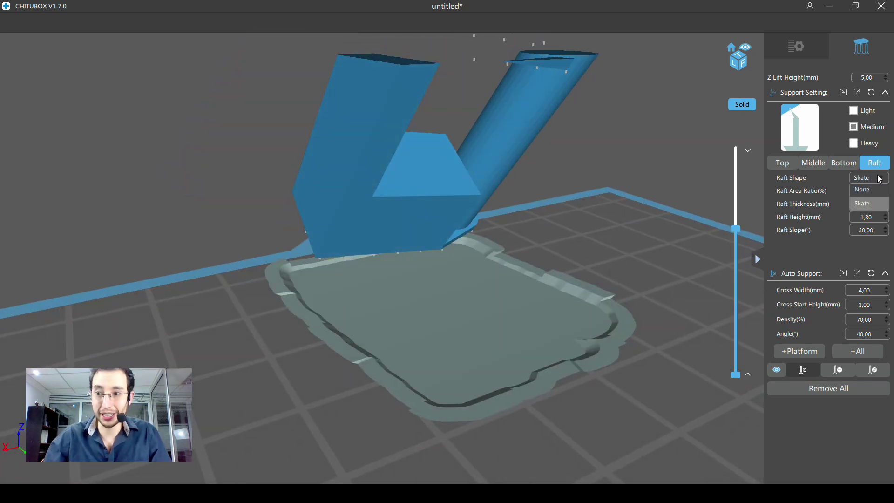
left_click(869, 192)
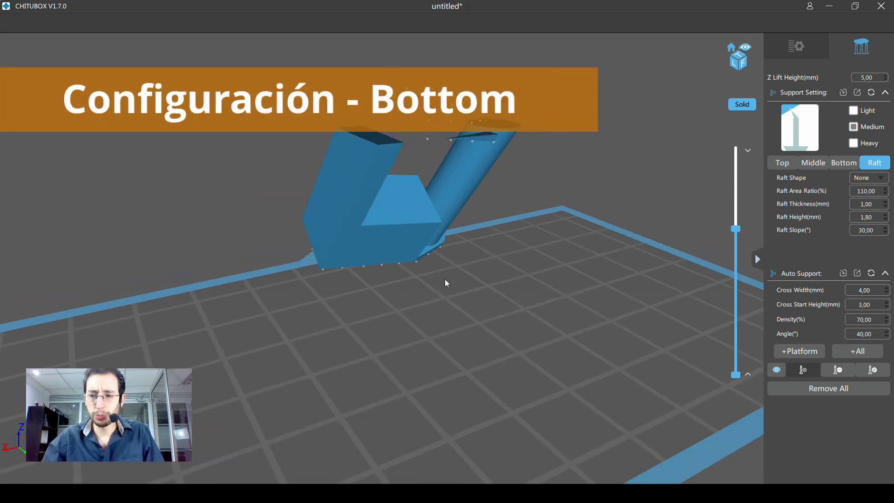
Show the Bottom support settings and place a first support under the model's lower edge
left_click(847, 162)
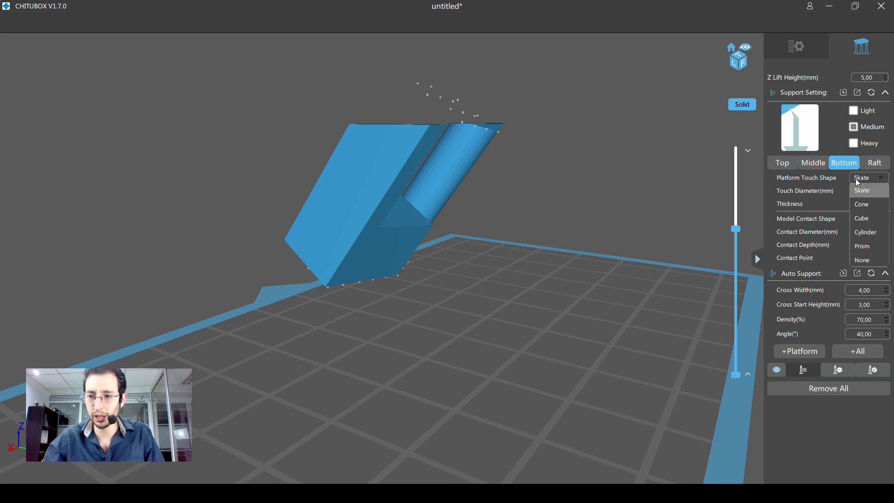
left_click(860, 192)
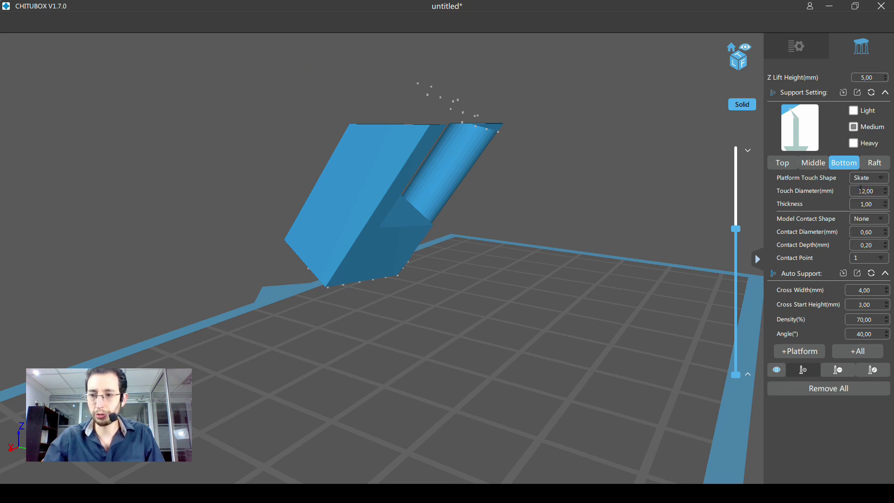
left_click(443, 303)
right_click_drag(439, 347, 412, 305)
scroll(474, 324, "up", 3)
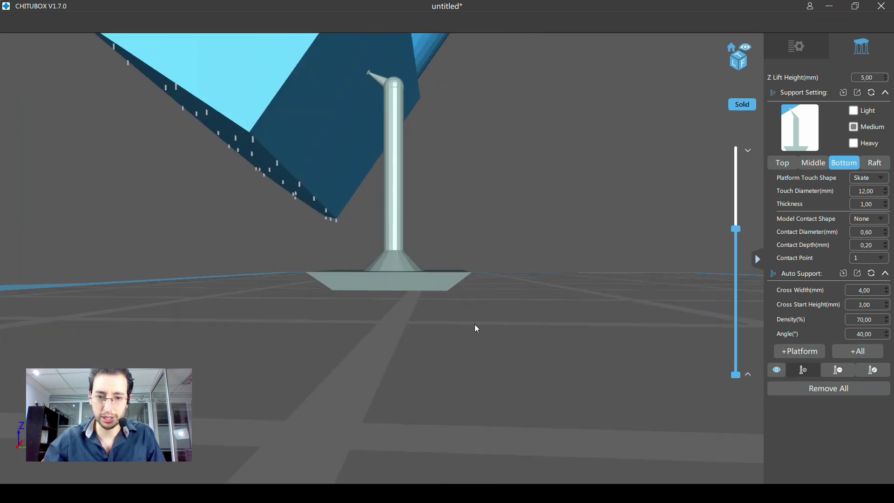
scroll(476, 328, "up", 2)
left_click_drag(493, 334, 518, 326)
Switch the platform touch shape to Cone and add two more supports under the model
left_click(860, 185)
left_click(869, 205)
left_click(866, 186)
scroll(512, 254, "down", 5)
left_click(404, 180)
mouse_move(425, 195)
left_mouse_down()
mouse_move(402, 281)
mouse_move(412, 301)
mouse_move(384, 280)
left_mouse_up()
left_click(540, 151)
mouse_move(563, 190)
left_mouse_down()
mouse_move(569, 222)
mouse_move(371, 219)
mouse_move(395, 230)
mouse_move(409, 266)
mouse_move(337, 239)
mouse_move(355, 242)
left_mouse_up()
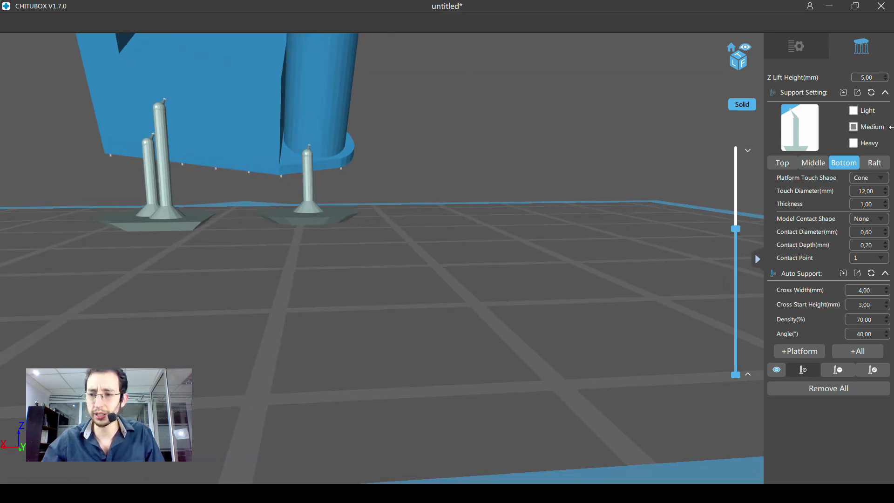
Reset the Bottom support settings back to a Skate touch shape and show the Middle pillar settings
left_click_drag(562, 224, 569, 262)
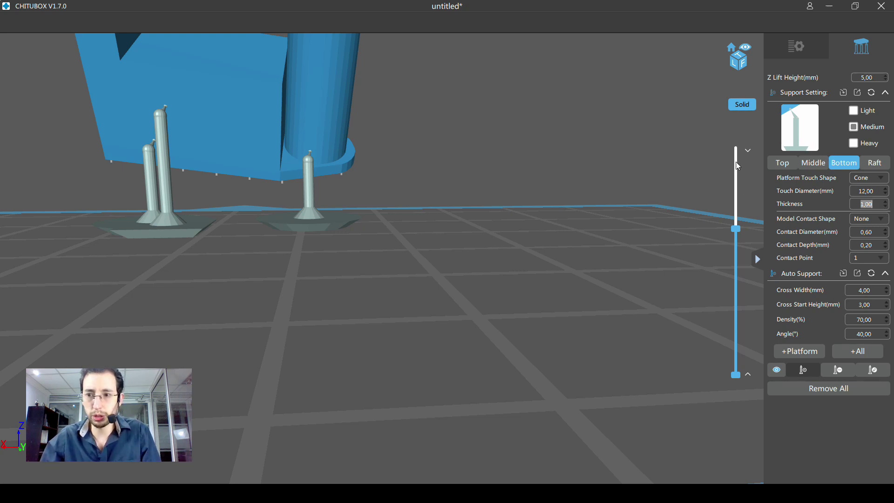
left_click(873, 95)
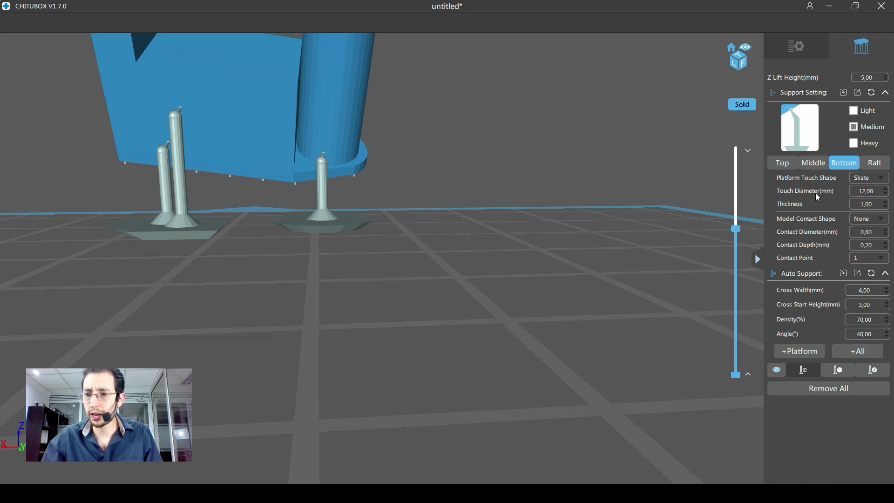
mouse_move(561, 237)
left_mouse_down()
mouse_move(511, 235)
mouse_move(519, 236)
left_mouse_up()
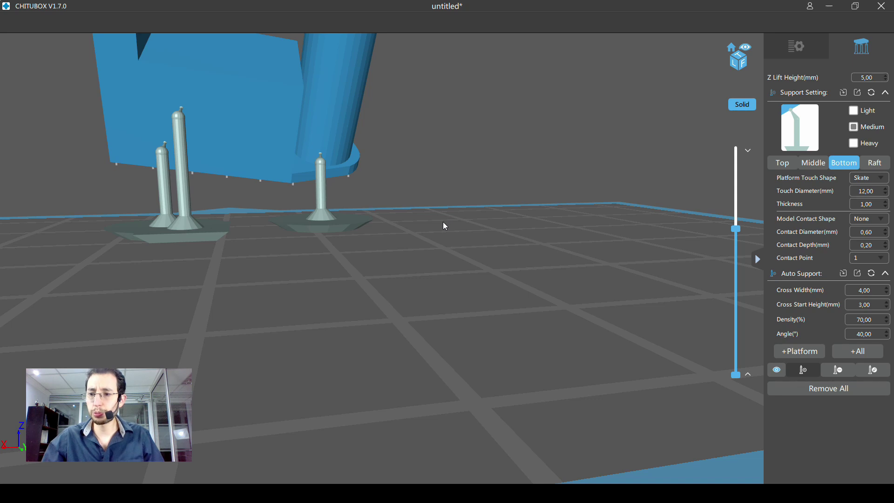
left_click_drag(447, 222, 459, 221)
left_click(823, 168)
mouse_move(438, 264)
left_mouse_down()
mouse_move(454, 264)
mouse_move(458, 292)
left_mouse_up()
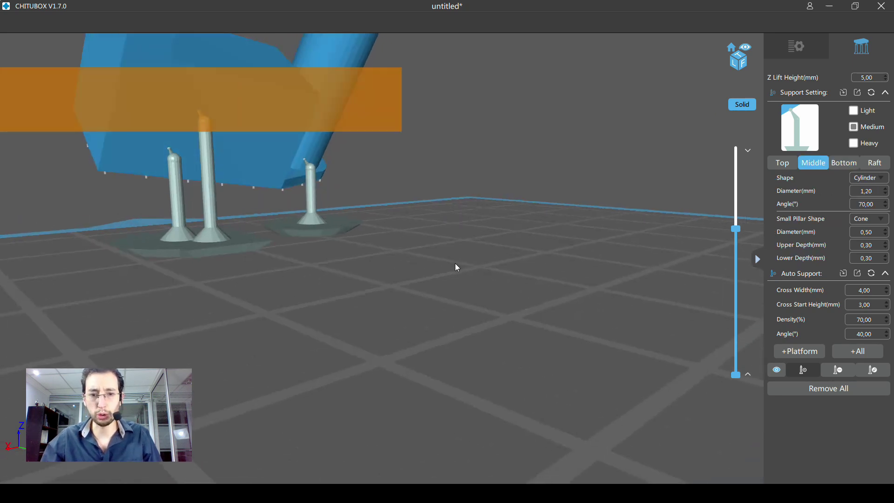
scroll(458, 294, "up", 2)
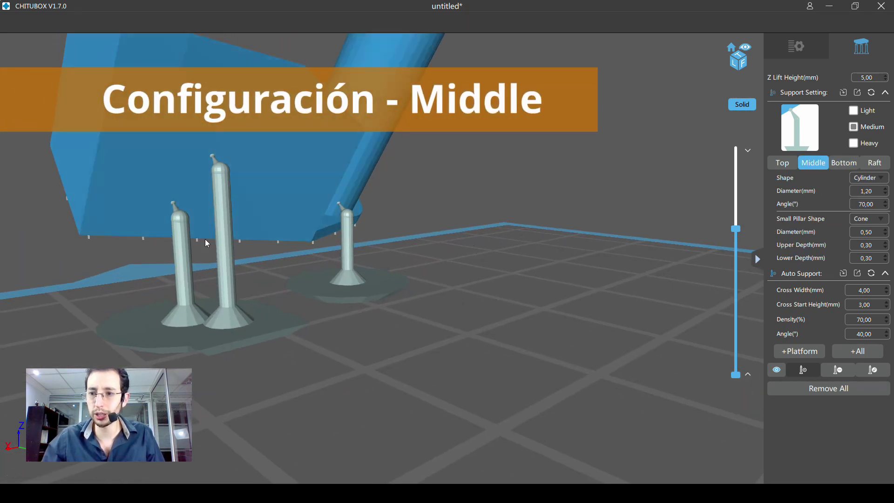
Orbit around the supports and check the available middle pillar shapes
mouse_move(233, 267)
left_mouse_down()
mouse_move(246, 255)
mouse_move(303, 259)
left_mouse_up()
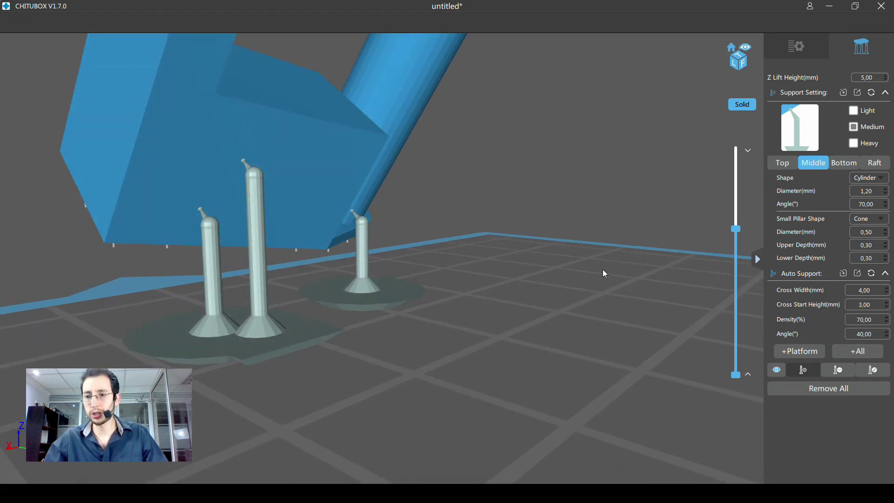
left_click_drag(605, 274, 435, 257)
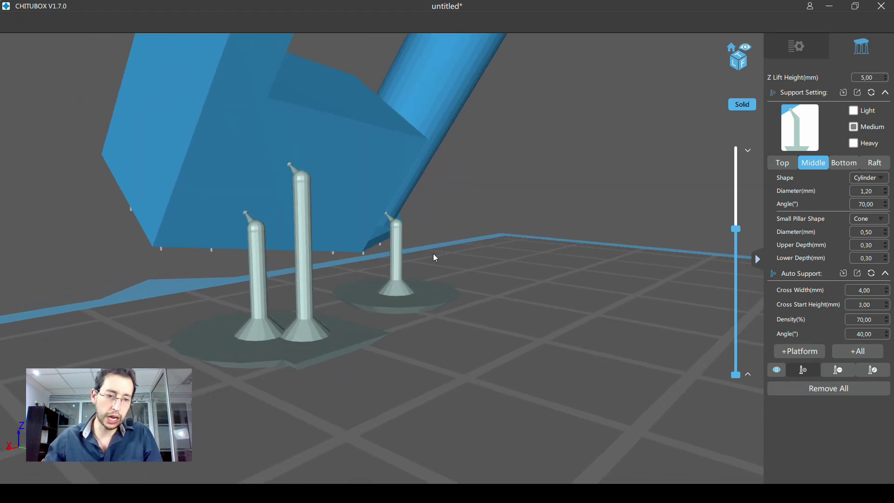
left_click_drag(436, 258, 443, 264)
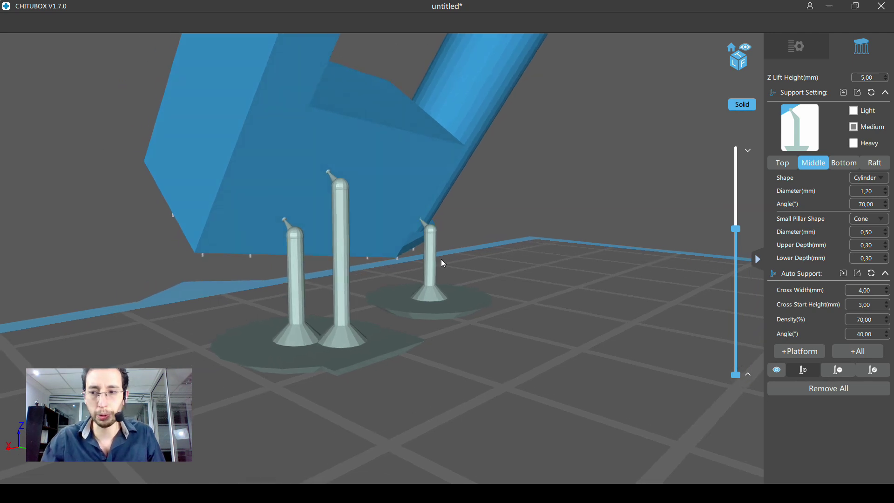
left_click(868, 185)
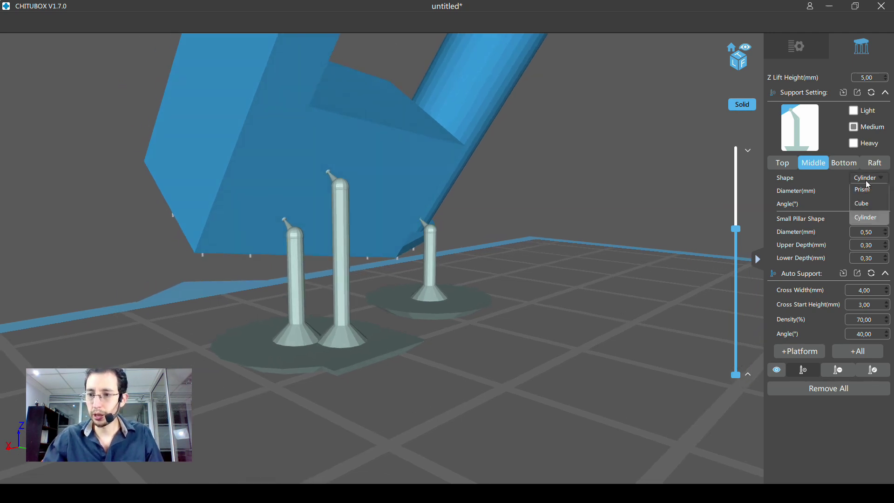
left_click_drag(530, 258, 573, 267)
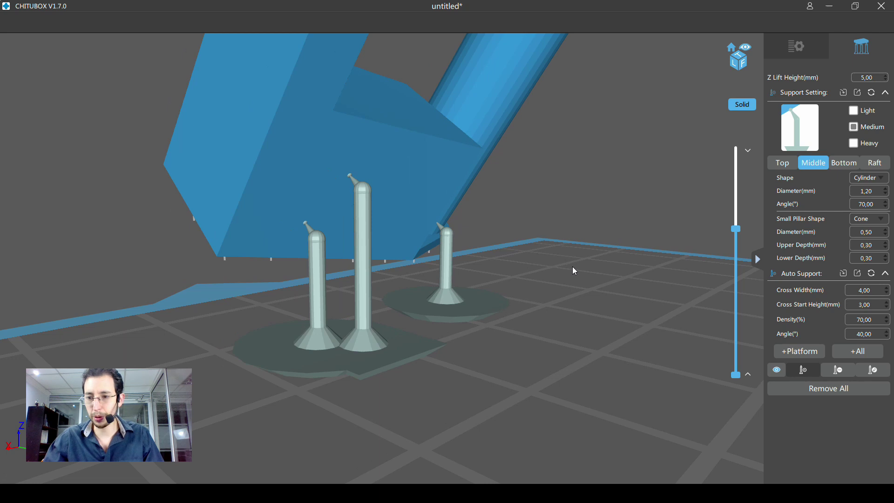
left_click_drag(483, 269, 459, 258)
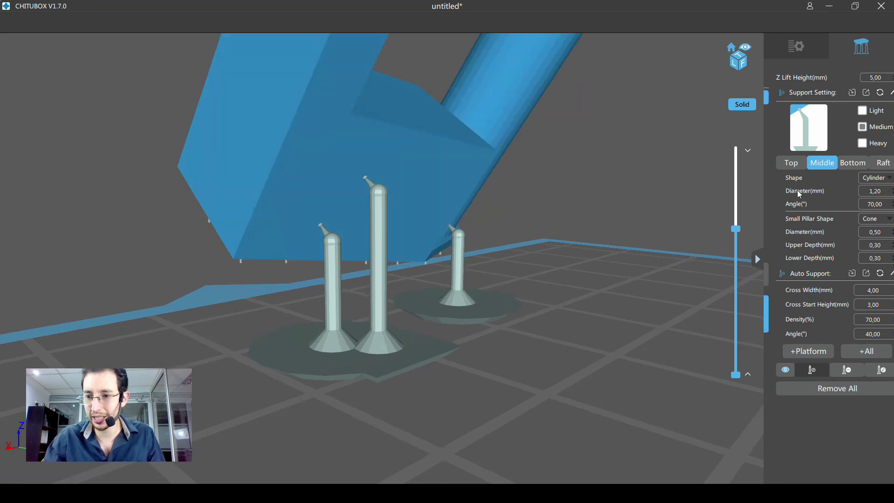
left_click_drag(470, 246, 472, 249)
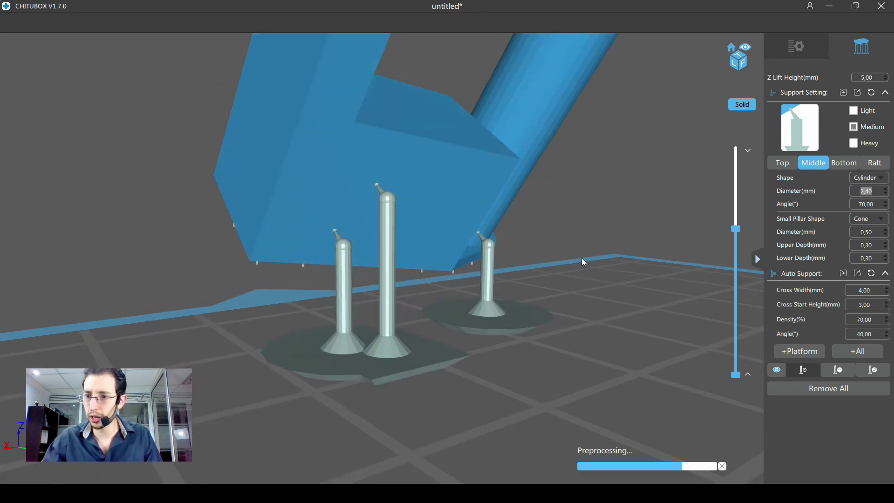
Add a thicker 2.40 mm support under the model, then set pillar diameter to 1.80 mm
left_click(443, 208)
left_click_drag(582, 288, 688, 294)
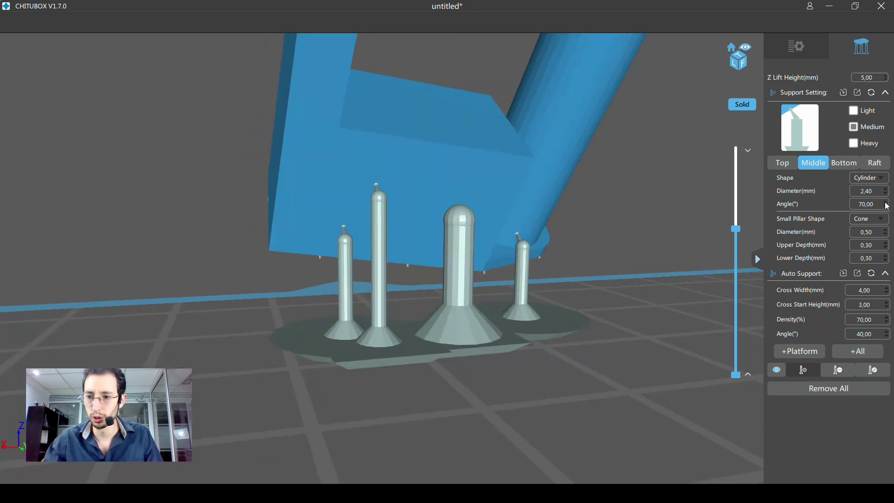
mouse_move(415, 285)
left_mouse_down()
mouse_move(482, 275)
mouse_move(472, 274)
left_mouse_up()
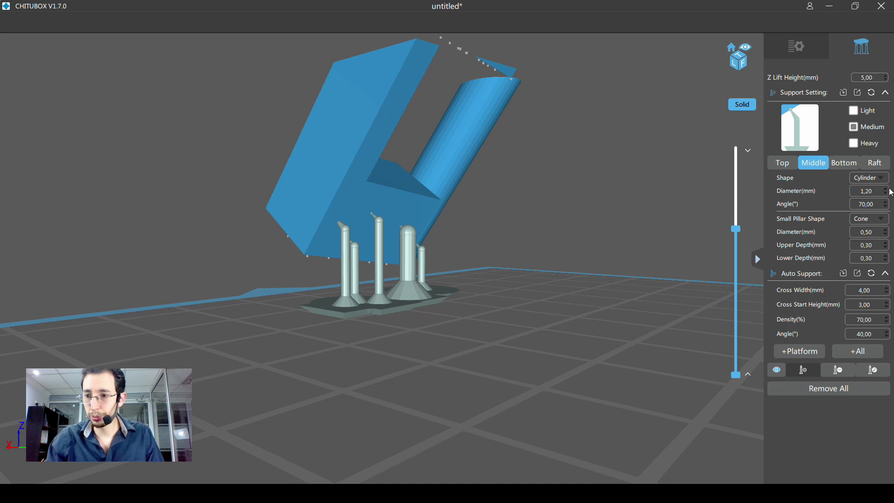
left_click(888, 188)
Add a tall 1.80 mm support and a second one braced to its neighbour
left_click(432, 73)
mouse_move(461, 140)
left_mouse_down()
mouse_move(407, 251)
mouse_move(476, 242)
left_mouse_up()
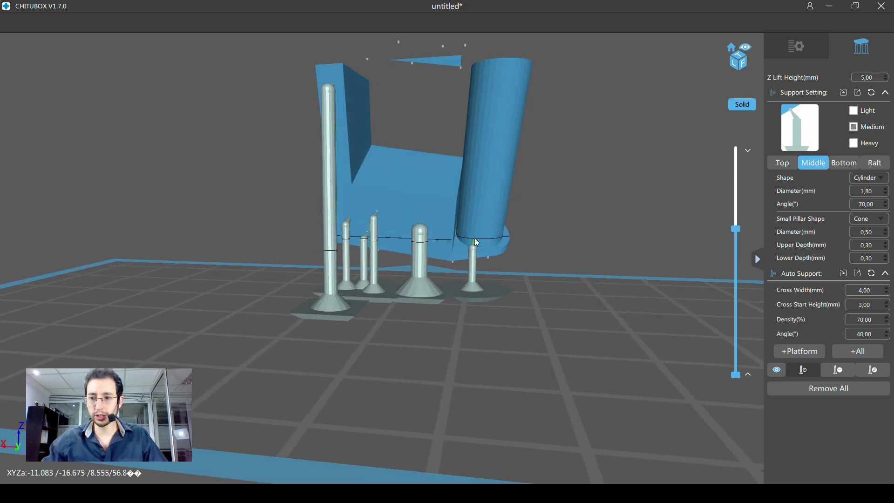
left_click_drag(474, 239, 425, 140)
left_click(352, 110)
mouse_move(356, 130)
left_mouse_down()
mouse_move(421, 133)
mouse_move(431, 179)
mouse_move(388, 176)
left_mouse_up()
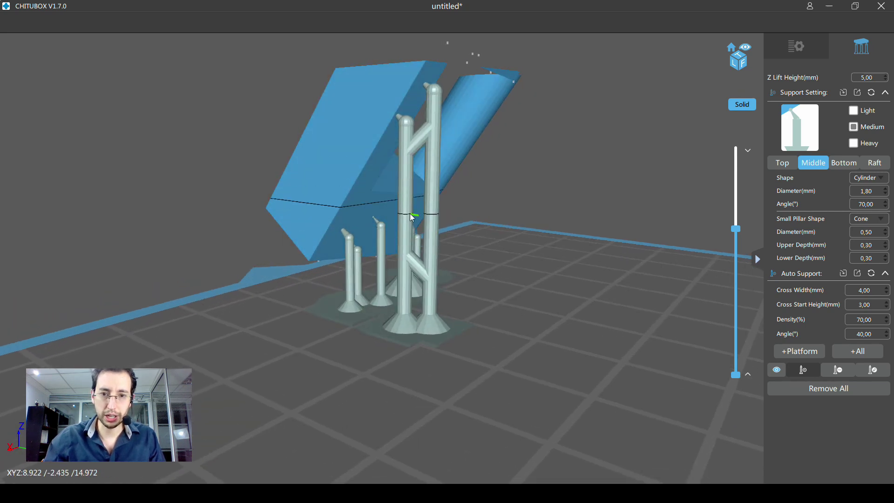
left_click_drag(426, 222, 382, 228)
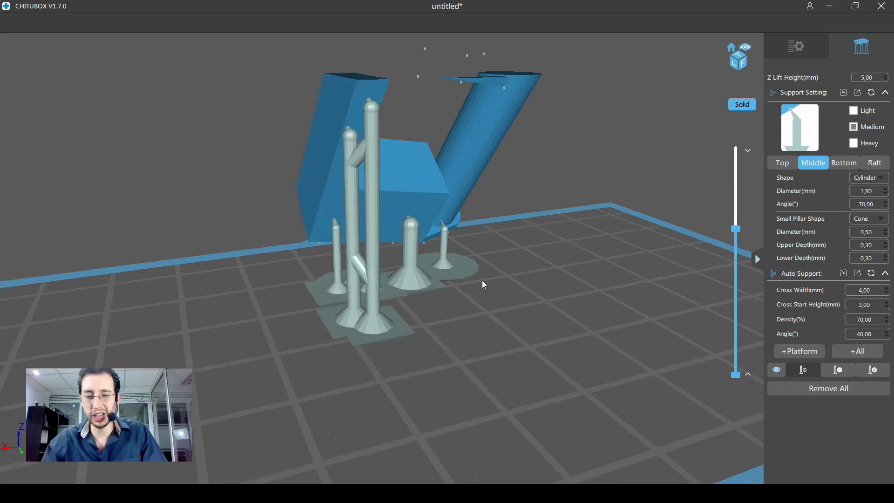
left_click_drag(481, 281, 421, 253)
left_click_drag(472, 280, 464, 298)
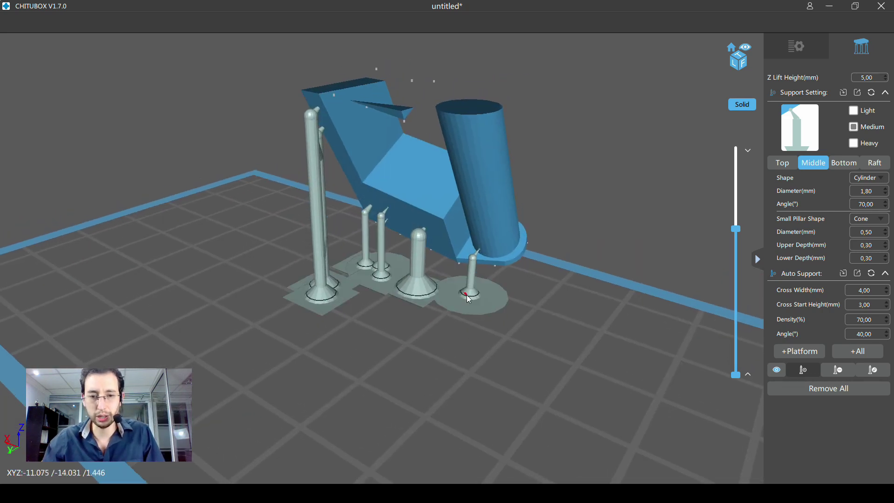
Remove all supports from the model and show the Top contact settings
left_click(815, 392)
left_click(414, 266)
mouse_move(419, 281)
left_mouse_down()
mouse_move(445, 285)
mouse_move(479, 312)
left_mouse_up()
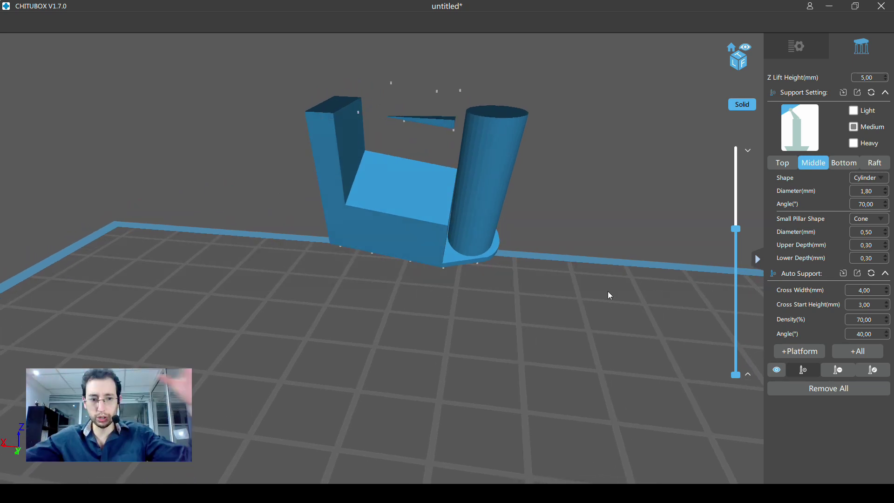
left_click_drag(596, 269, 578, 280)
left_click_drag(398, 291, 428, 305)
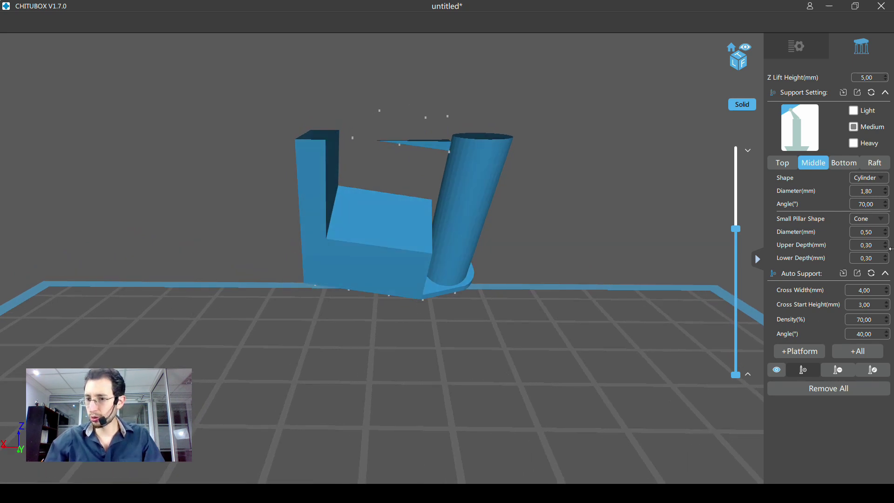
left_click(798, 168)
mouse_move(497, 332)
left_mouse_down()
mouse_move(509, 327)
mouse_move(499, 337)
mouse_move(469, 319)
mouse_move(471, 339)
mouse_move(480, 331)
left_mouse_up()
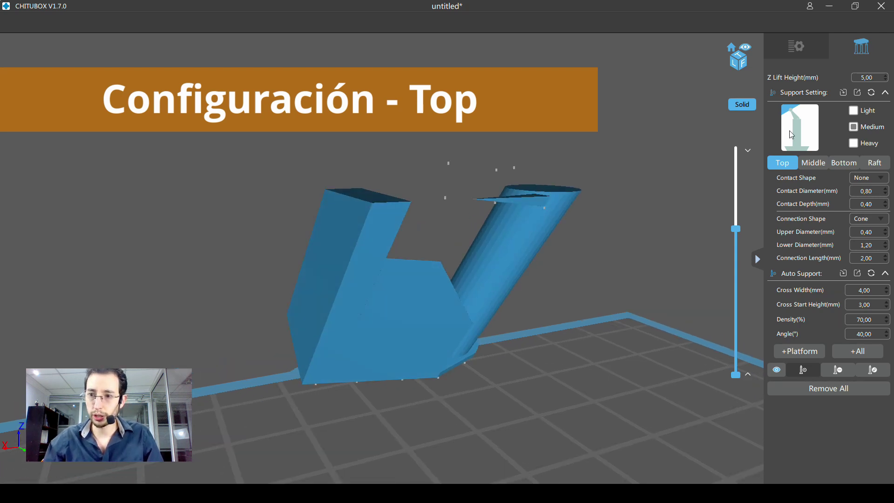
Place one support on the model's underside and bring up the Contact Shape choices
left_click_drag(537, 313, 452, 337)
left_click(383, 245)
mouse_move(383, 245)
left_mouse_down()
mouse_move(428, 321)
mouse_move(477, 331)
mouse_move(536, 298)
left_mouse_up()
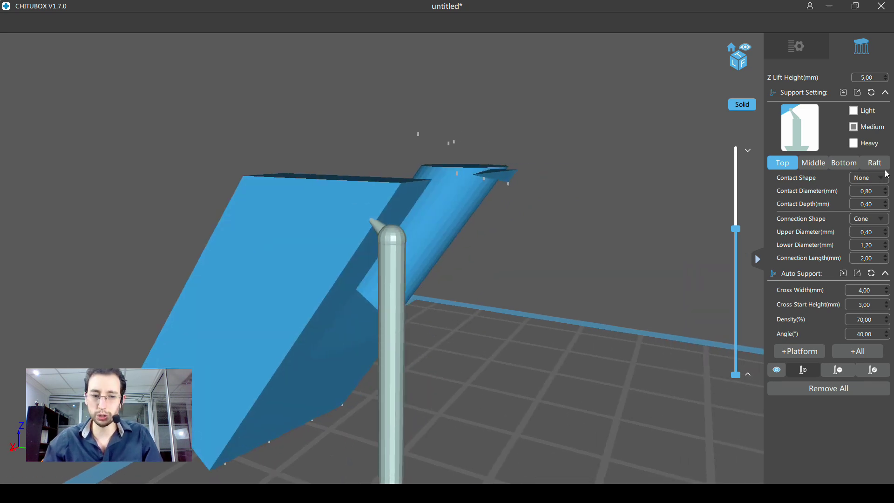
left_click(867, 183)
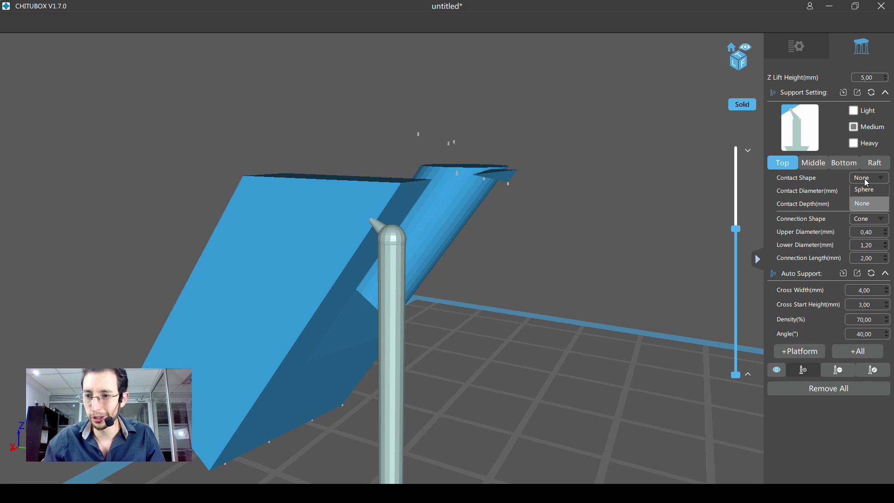
Set the contact shape to Sphere and add a sphere-tipped support under the model
left_click(867, 191)
mouse_move(543, 261)
left_mouse_down()
mouse_move(499, 280)
mouse_move(458, 265)
mouse_move(507, 241)
left_mouse_up()
scroll(506, 241, "up", 5)
mouse_move(512, 282)
left_mouse_down()
mouse_move(600, 280)
mouse_move(589, 253)
left_mouse_up()
left_click(606, 261)
scroll(608, 292, "down", 2)
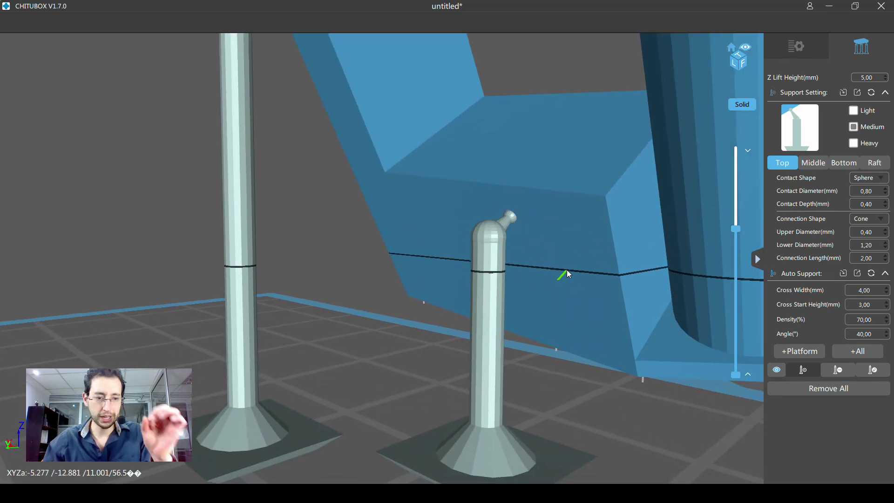
Orbit and zoom around the two supports to inspect the tilted sphere-tipped head
mouse_move(443, 198)
left_mouse_down()
mouse_move(490, 320)
mouse_move(463, 303)
mouse_move(462, 216)
left_mouse_up()
scroll(505, 267, "up", 3)
mouse_move(504, 266)
left_mouse_down()
mouse_move(497, 306)
mouse_move(502, 297)
left_mouse_up()
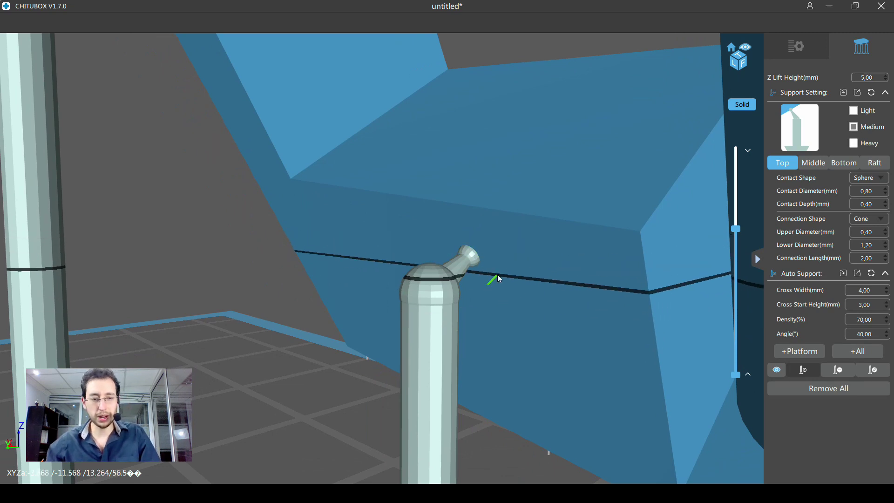
scroll(499, 276, "down", 2)
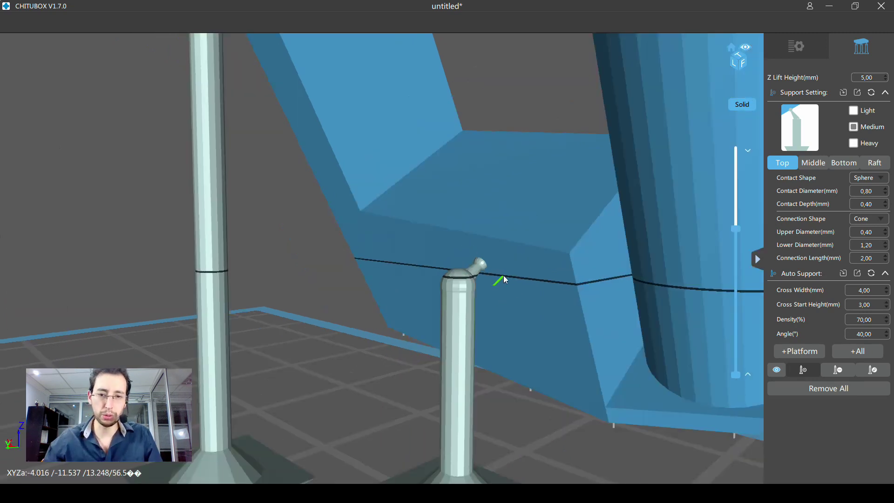
left_click_drag(521, 317, 514, 314)
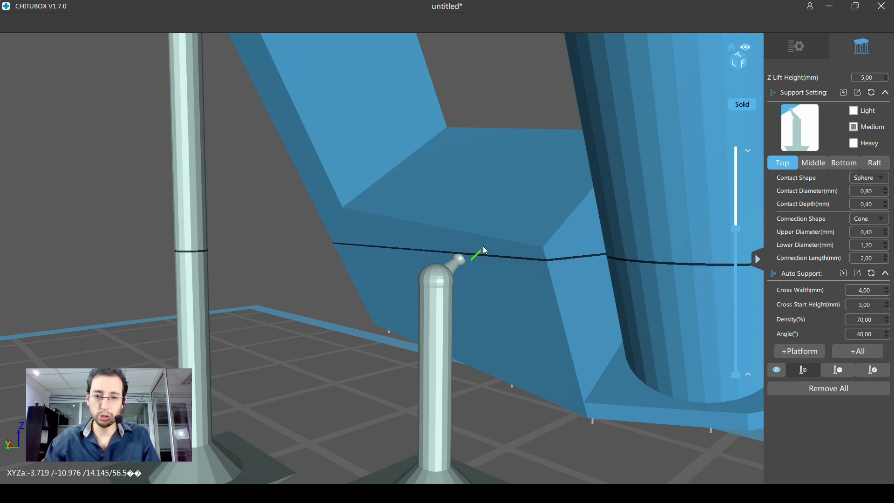
left_click_drag(512, 291, 424, 247)
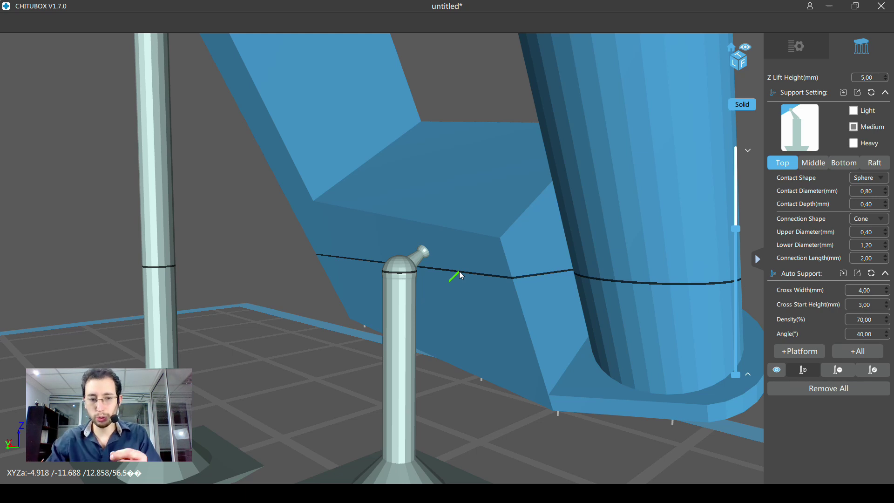
left_click_drag(456, 268, 454, 269)
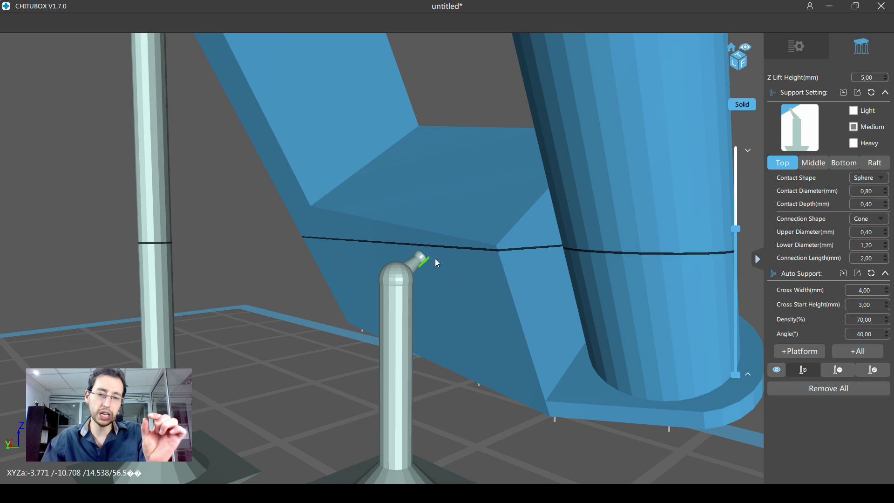
left_click_drag(467, 254, 449, 264)
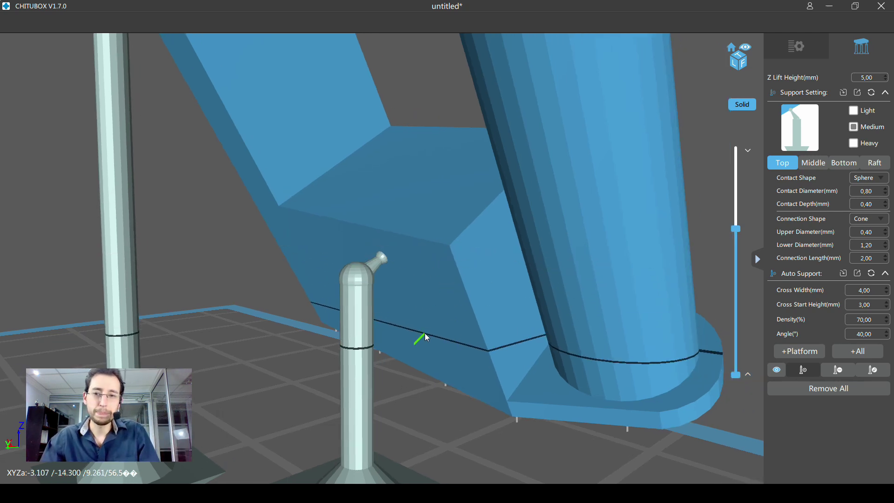
View the supported model from below, then set the contact shape back to None
scroll(417, 293, "down", 4)
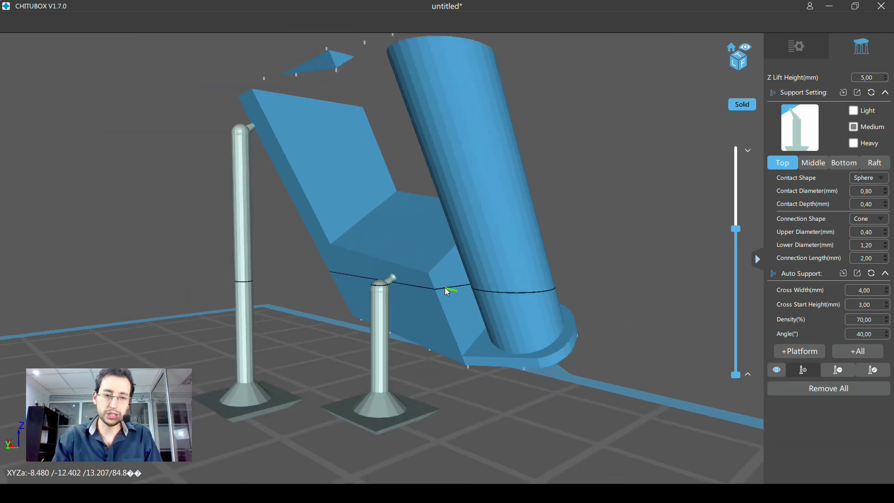
scroll(448, 282, "down", 2)
scroll(471, 279, "down", 3)
mouse_move(520, 279)
right_mouse_down()
mouse_move(561, 286)
mouse_move(582, 278)
mouse_move(526, 283)
mouse_move(521, 240)
mouse_move(572, 284)
mouse_move(538, 246)
mouse_move(491, 247)
mouse_move(653, 215)
mouse_move(720, 285)
mouse_move(731, 284)
mouse_move(641, 273)
mouse_move(716, 274)
mouse_move(635, 245)
mouse_move(655, 232)
mouse_move(574, 214)
right_mouse_up()
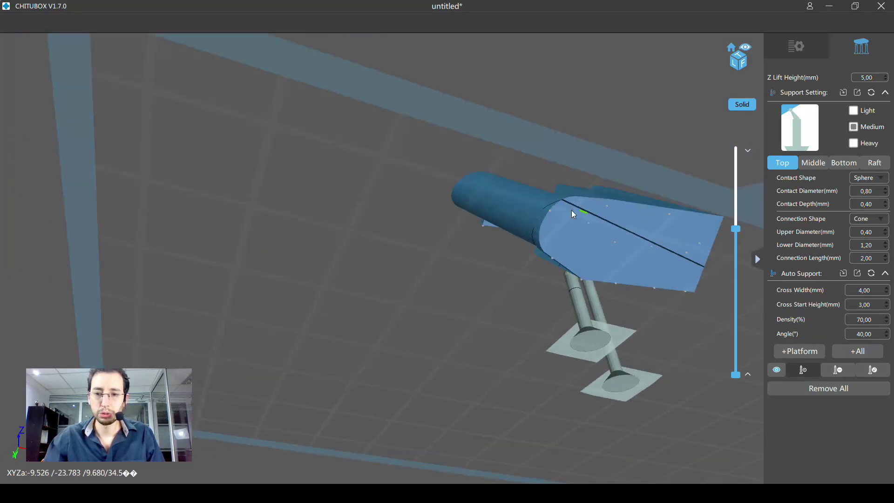
mouse_move(590, 233)
right_mouse_down()
mouse_move(675, 251)
mouse_move(681, 262)
right_mouse_up()
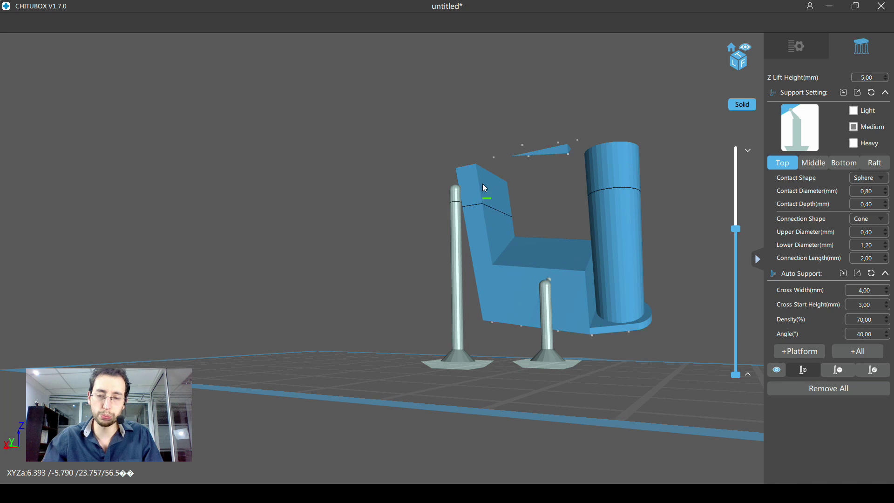
mouse_move(555, 288)
right_mouse_down()
mouse_move(504, 283)
mouse_move(552, 294)
mouse_move(589, 275)
mouse_move(558, 275)
right_mouse_up()
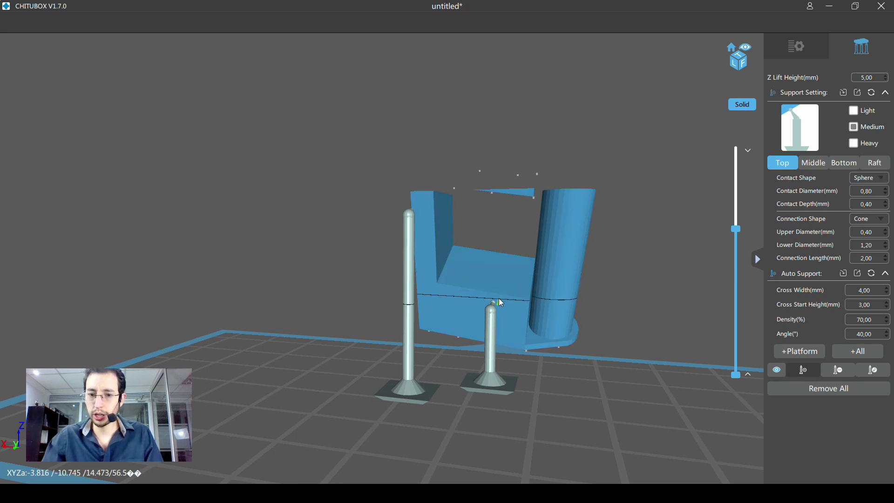
scroll(499, 298, "up", 2)
scroll(509, 297, "up", 3)
mouse_move(524, 306)
right_mouse_down()
mouse_move(561, 312)
mouse_move(463, 294)
mouse_move(493, 312)
right_mouse_up()
right_click_drag(520, 319, 684, 293)
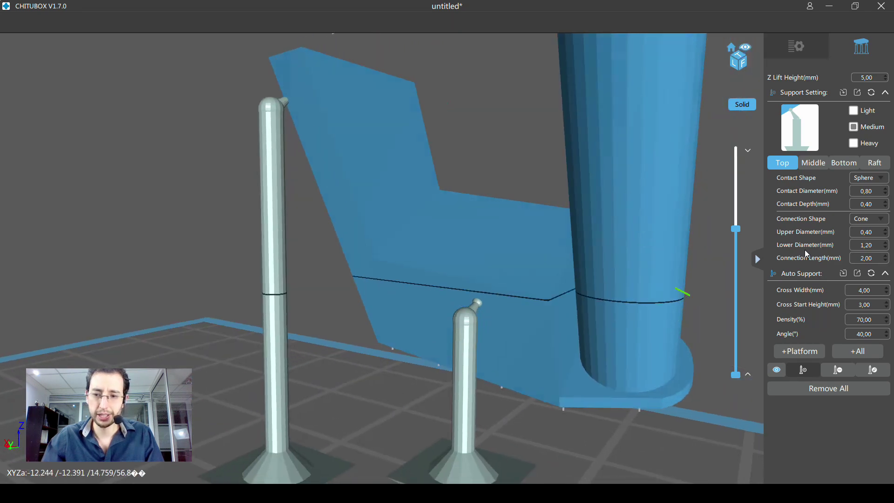
left_click(873, 207)
right_click_drag(689, 242, 614, 272)
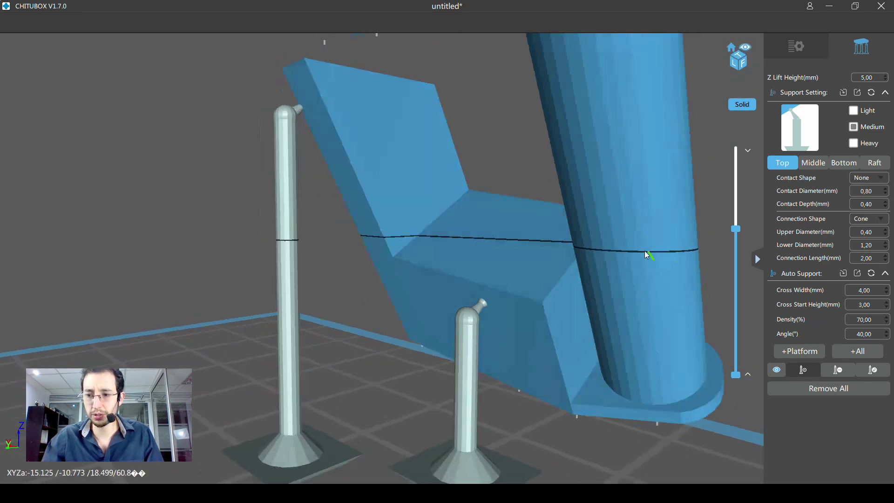
Add a braced support beside the centre support on the model's underside
mouse_move(555, 295)
right_mouse_down()
mouse_move(463, 275)
mouse_move(462, 287)
right_mouse_up()
left_click(421, 284)
scroll(448, 298, "up", 5)
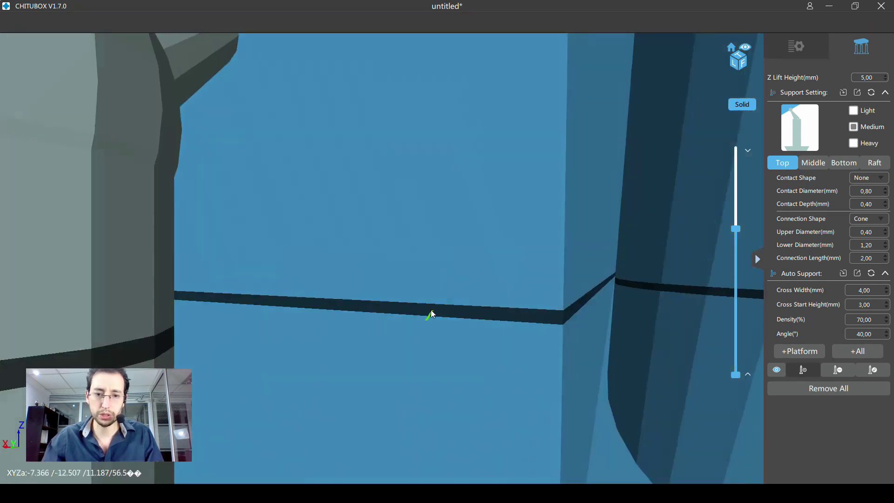
scroll(427, 311, "up", 2)
scroll(422, 299, "down", 6)
scroll(433, 294, "up", 2)
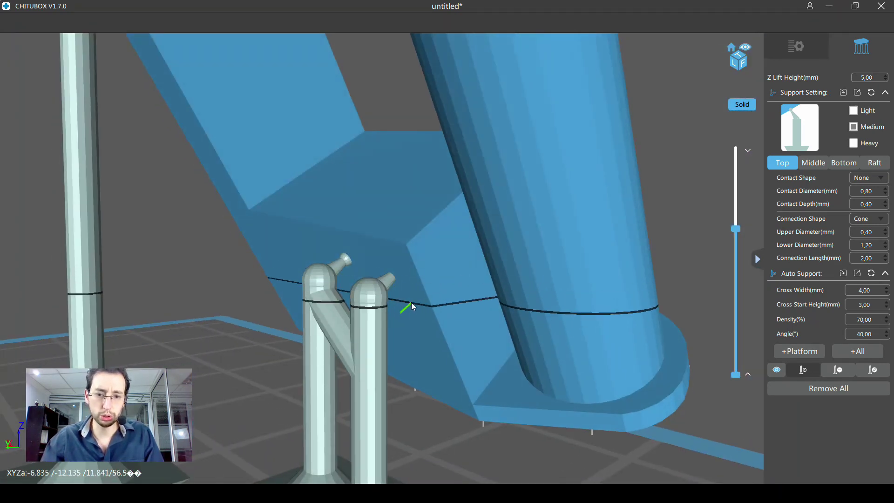
right_click_drag(418, 309, 442, 295)
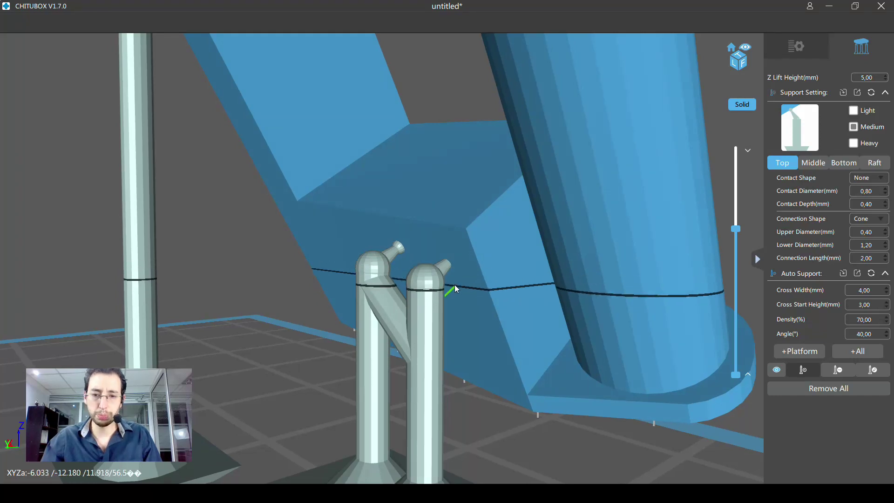
mouse_move(484, 301)
right_mouse_down()
mouse_move(496, 305)
mouse_move(485, 294)
right_mouse_up()
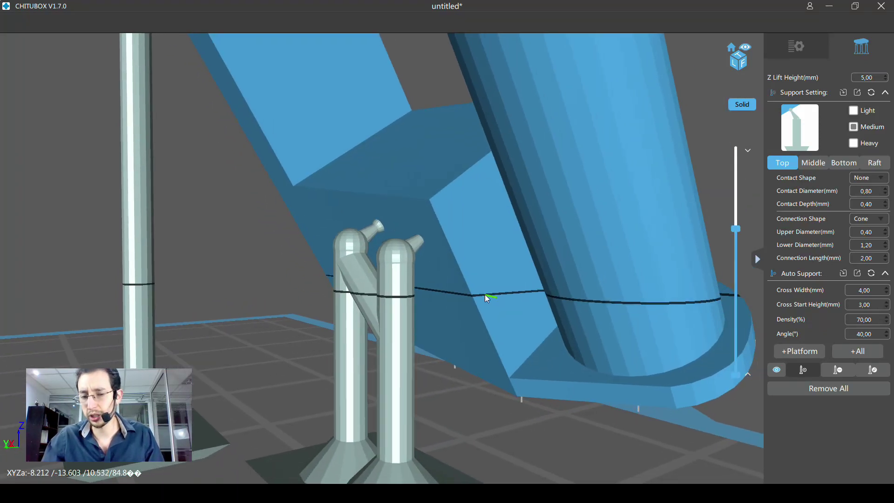
Add another support under the model's underside
scroll(485, 295, "down", 3)
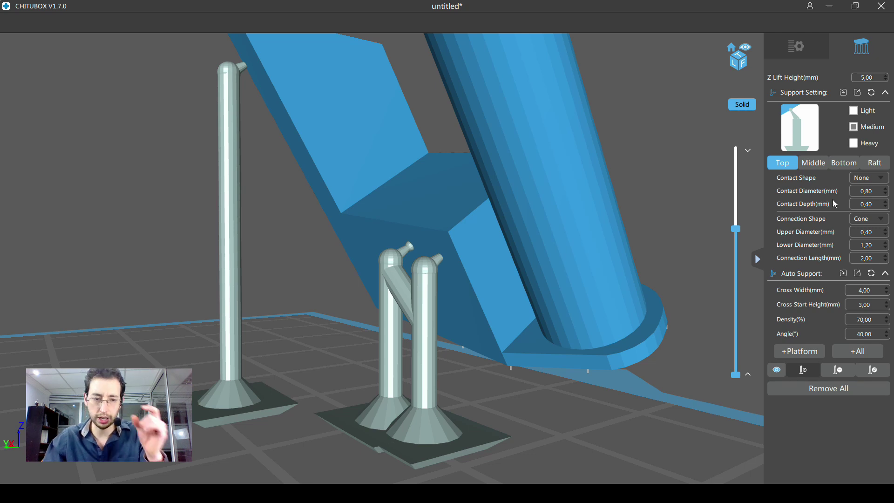
mouse_move(565, 251)
right_mouse_down()
mouse_move(662, 244)
mouse_move(532, 264)
right_mouse_up()
scroll(588, 251, "up", 3)
left_click(468, 260)
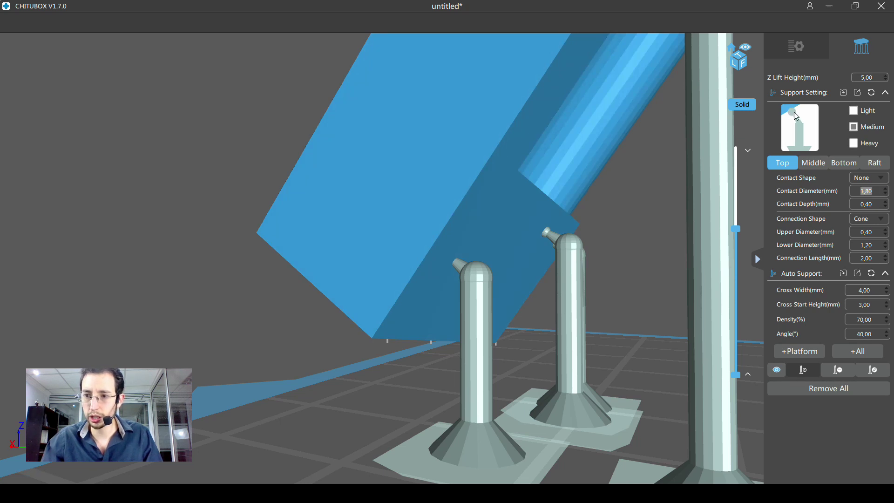
Add a braced support pillar under the model edge and switch the contact tips to Sphere
left_click(495, 220)
right_click_drag(496, 220, 528, 229)
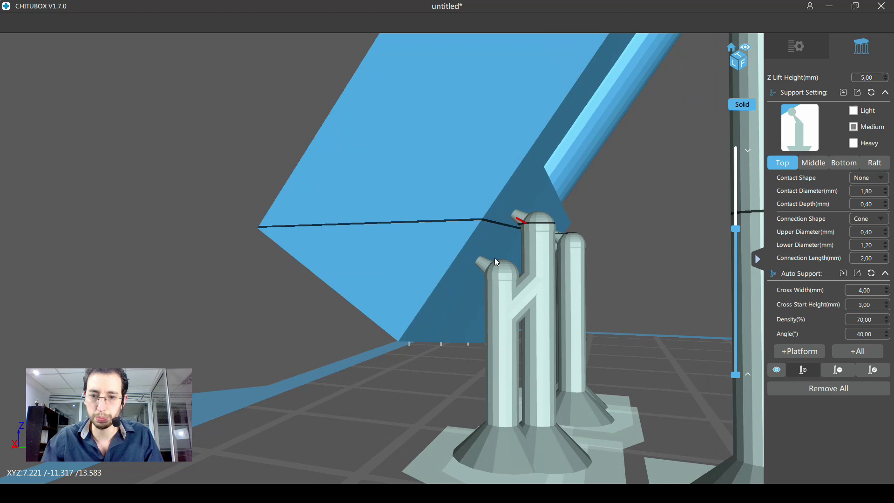
scroll(533, 261, "up", 5)
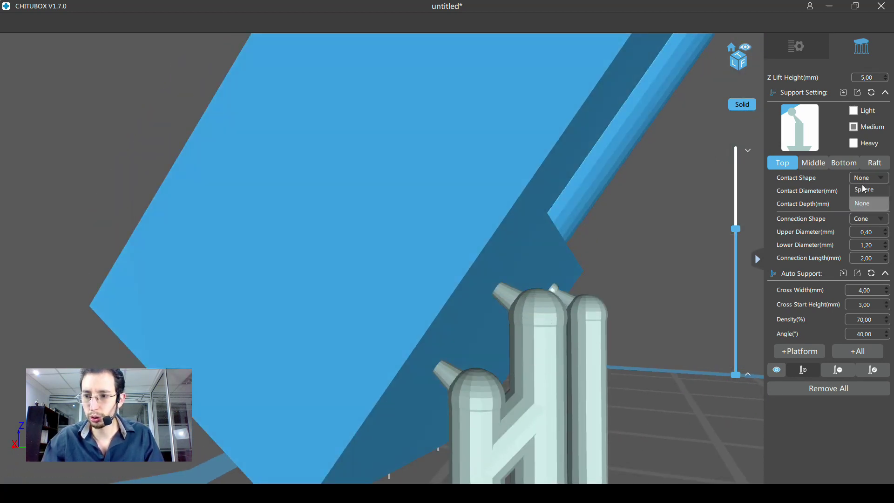
left_click(864, 191)
left_click(531, 250)
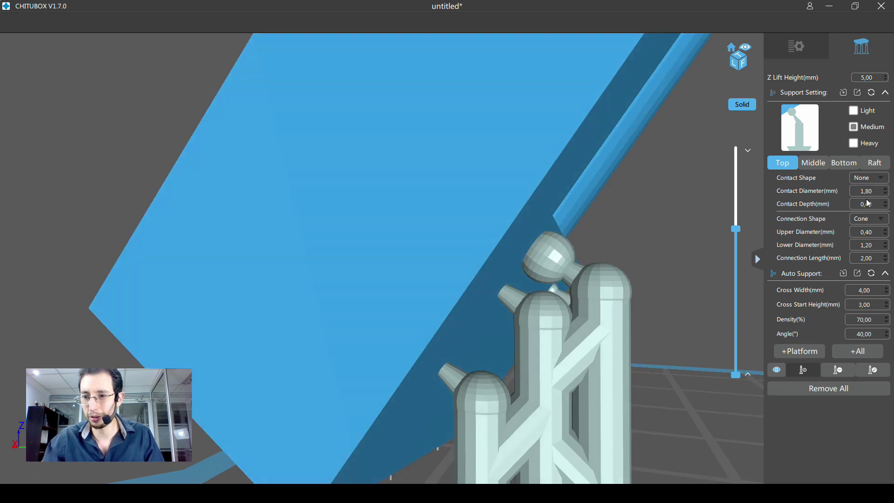
scroll(569, 279, "down", 3)
scroll(568, 279, "down", 1)
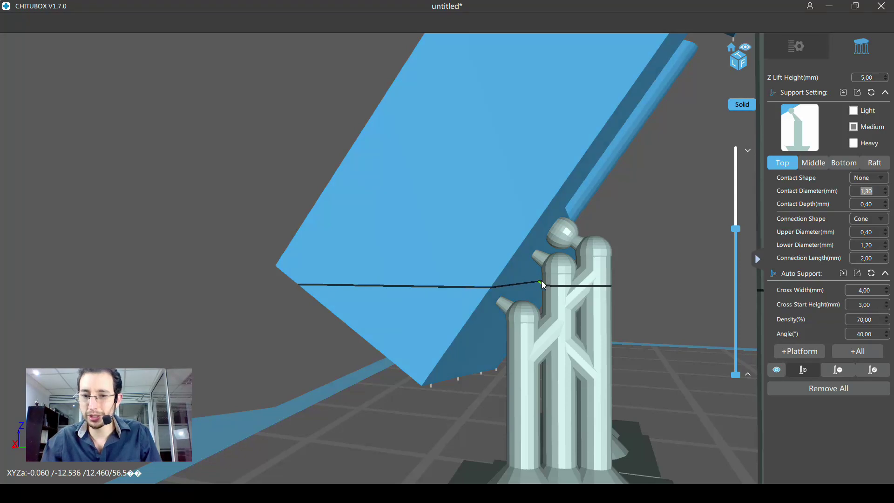
Try a 1.00 contact depth, then set 0.22 and place a support
right_click_drag(493, 309, 553, 287)
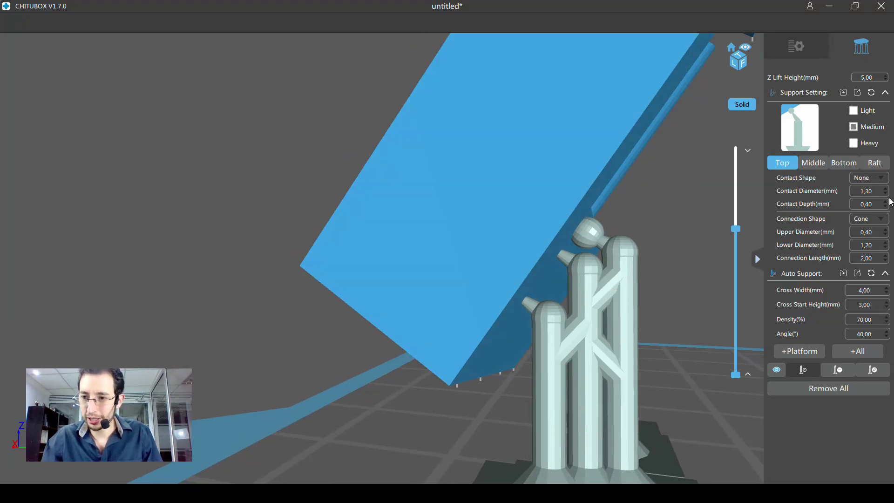
left_click(886, 201)
left_click(886, 202)
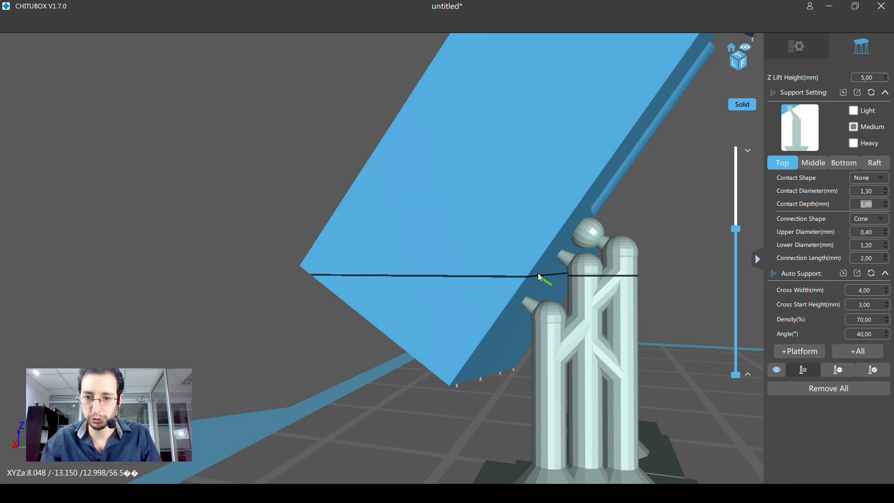
scroll(572, 257, "up", 5)
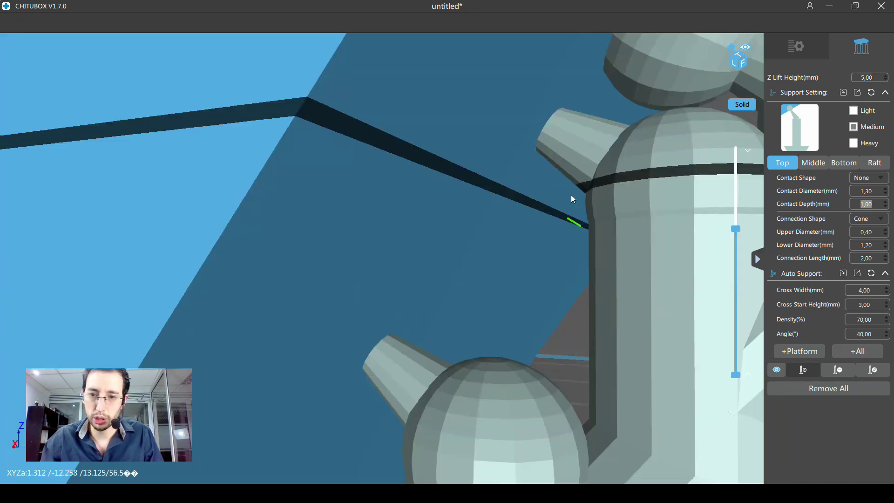
scroll(599, 144, "down", 5)
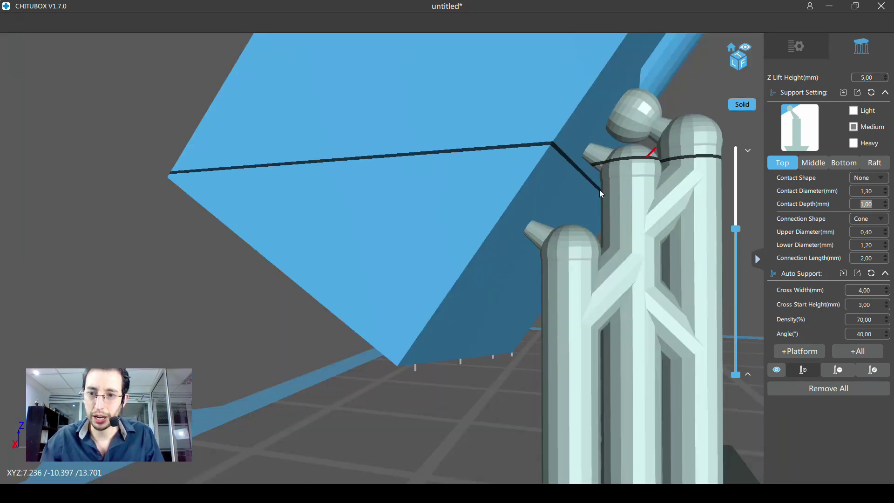
scroll(514, 342, "up", 3)
scroll(514, 342, "down", 1)
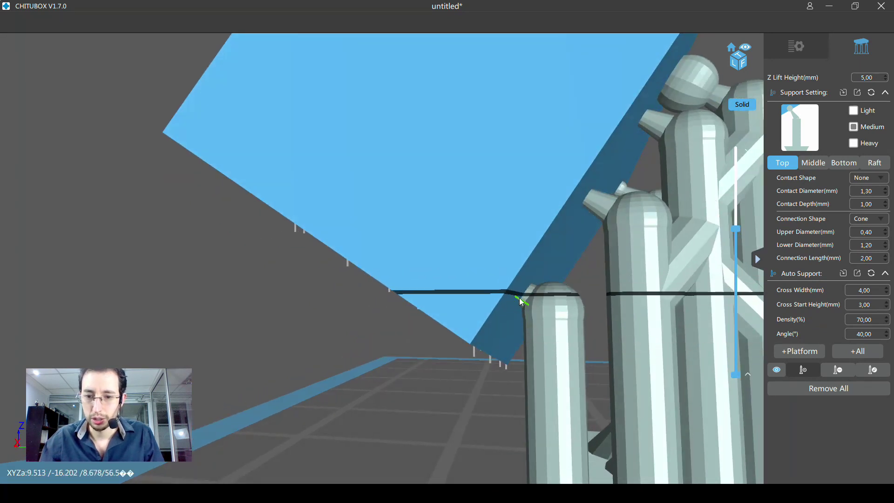
type("0,12")
left_click(887, 203)
type("0,22")
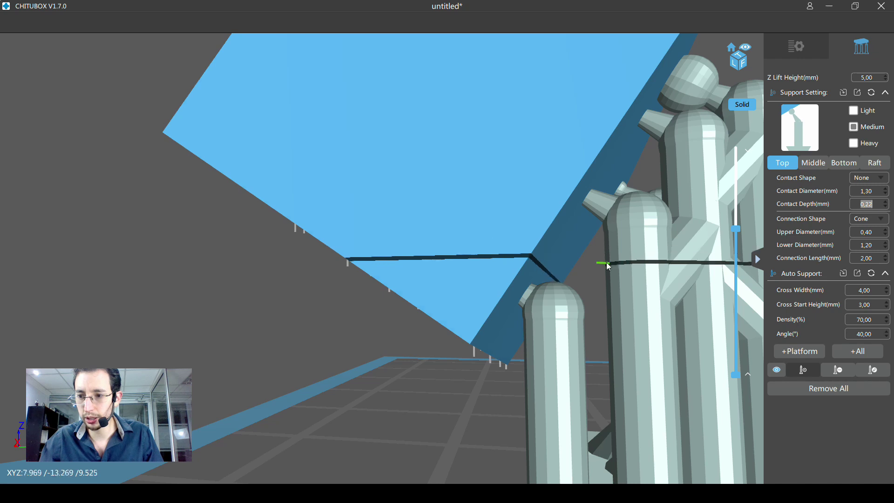
left_click_drag(591, 271, 599, 275)
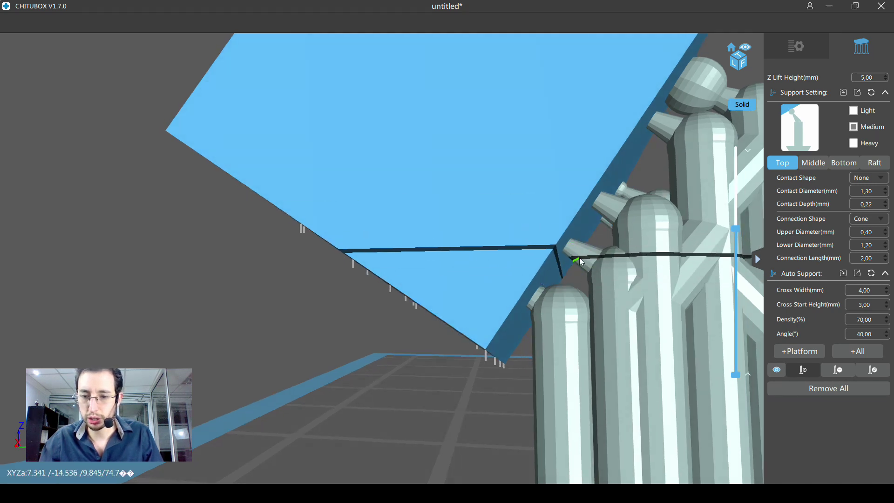
Set the top contact depth to 0.42 mm and the contact diameter to 0.70 mm
scroll(574, 264, "down", 1)
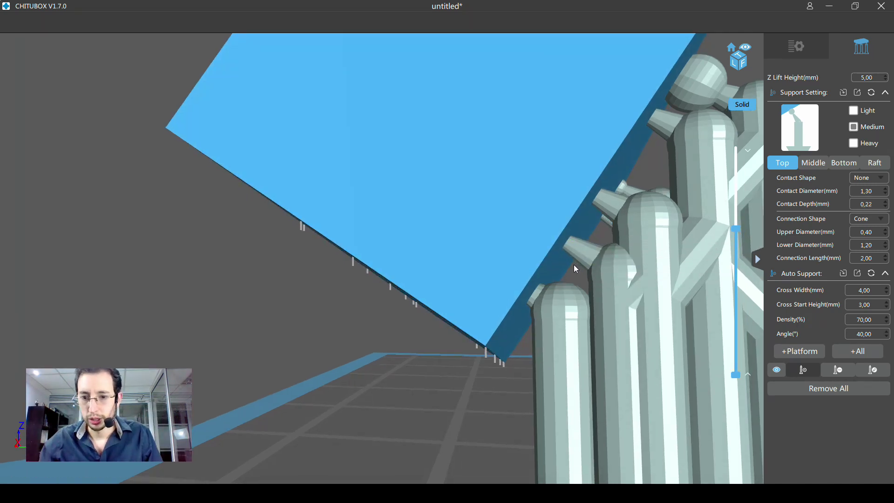
scroll(570, 266, "down", 2)
scroll(568, 269, "down", 1)
scroll(568, 269, "down", 1)
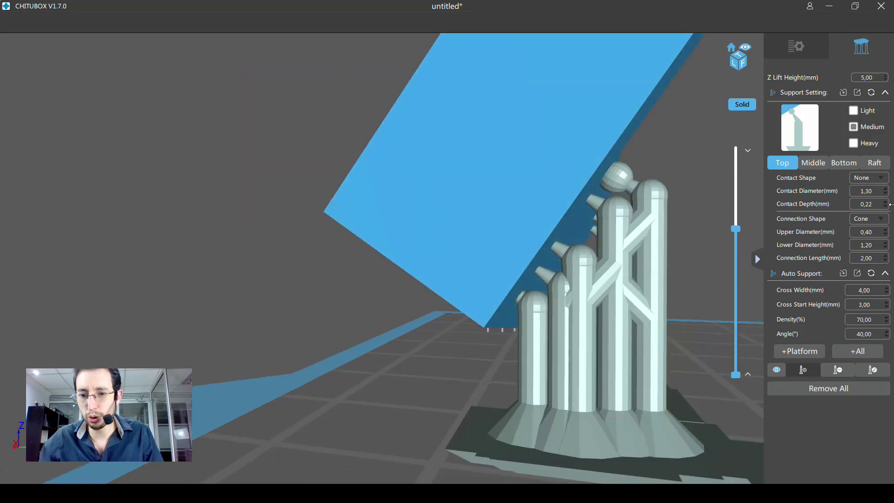
left_click(887, 208)
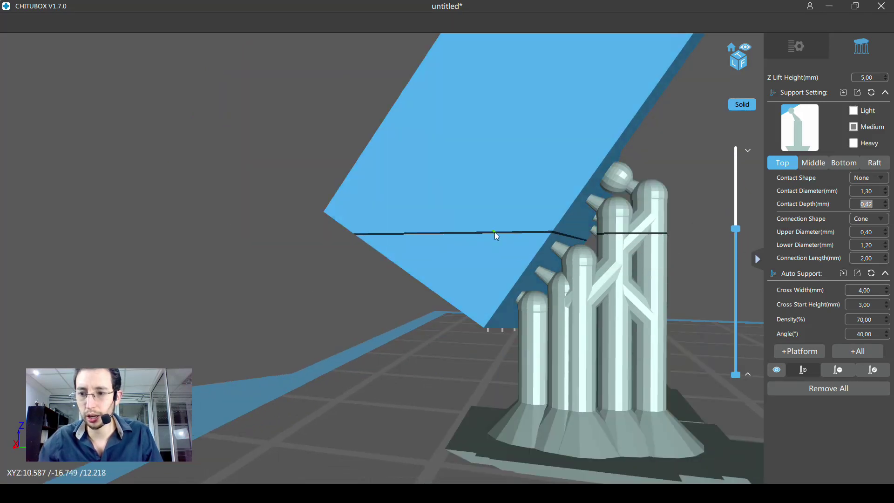
scroll(496, 232, "up", 2)
left_click_drag(513, 252, 548, 283)
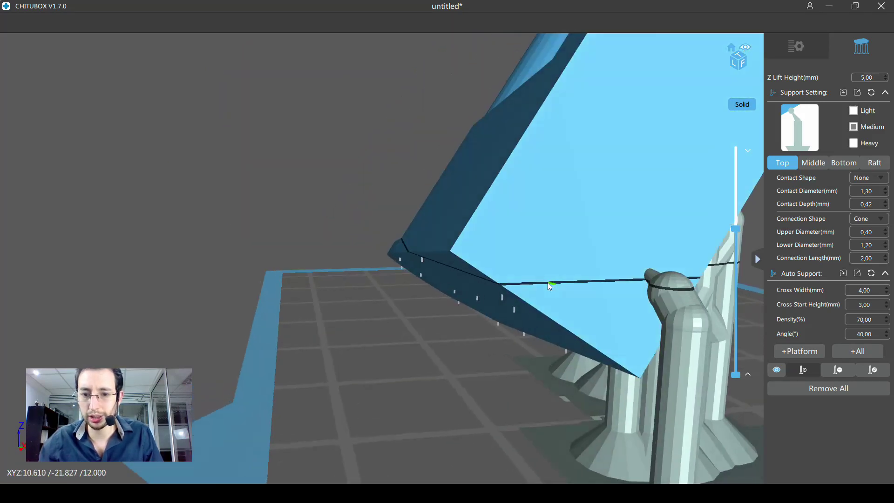
left_click(887, 194)
left_click_drag(626, 291, 557, 287)
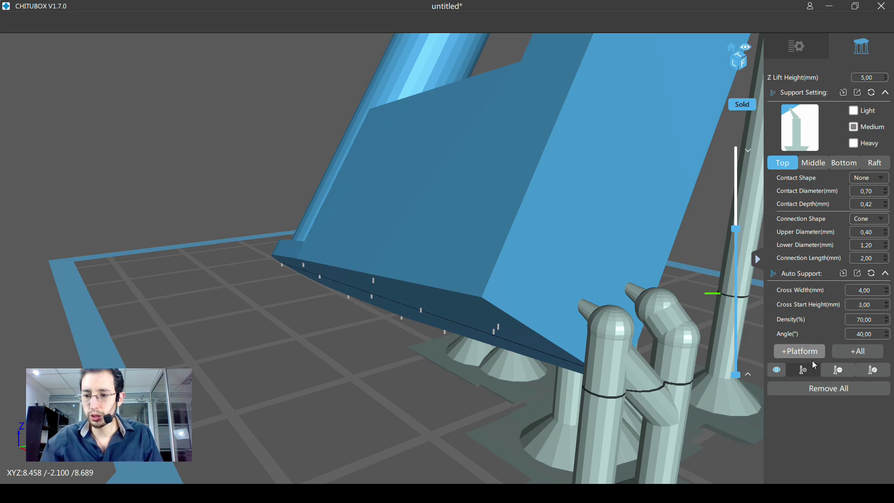
Remove all supports and place two new supports on the model's lower face and tip
left_click(823, 389)
left_click(428, 270)
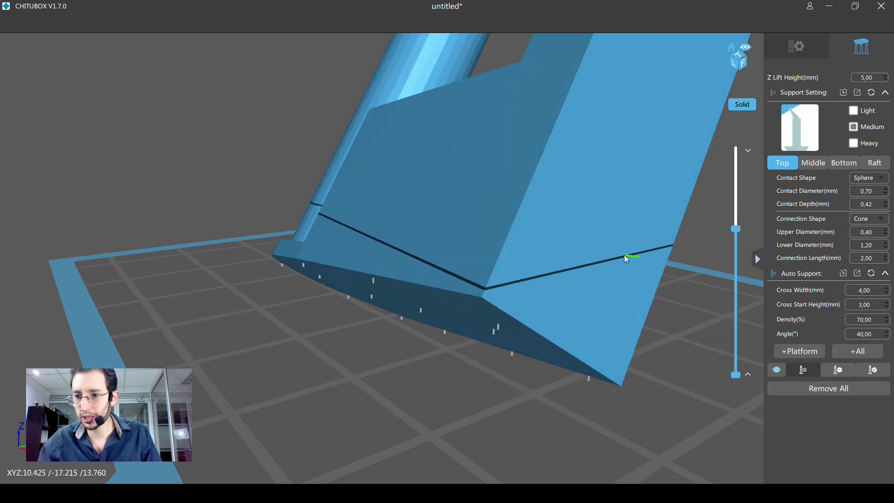
left_click(634, 289)
scroll(657, 288, "up", 5)
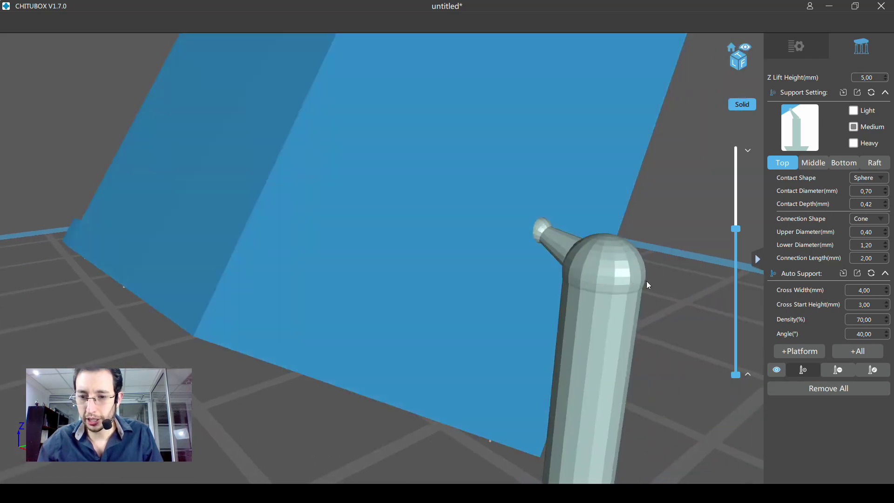
scroll(888, 207, "up", 3)
left_click(485, 248)
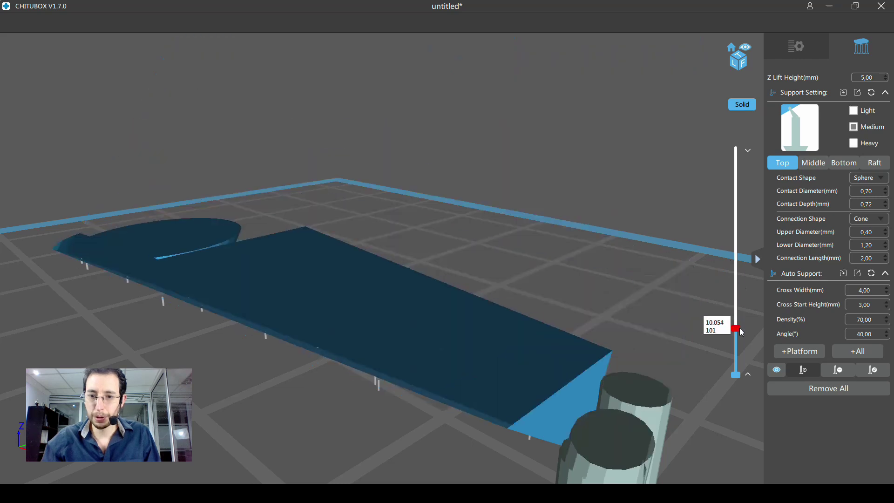
Check the model at lower and higher slice layers and add a support on its lower edge
left_click_drag(742, 251, 736, 308)
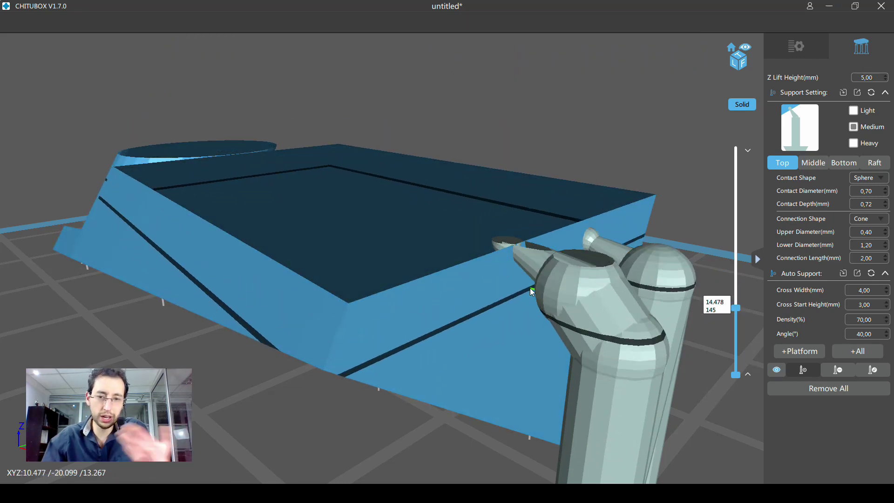
left_click_drag(736, 308, 737, 157)
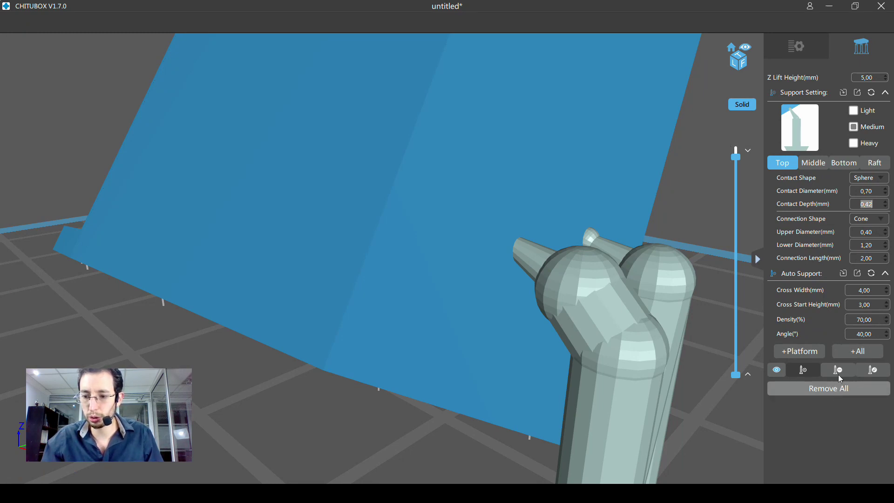
left_click(481, 255)
right_click_drag(510, 272, 501, 239)
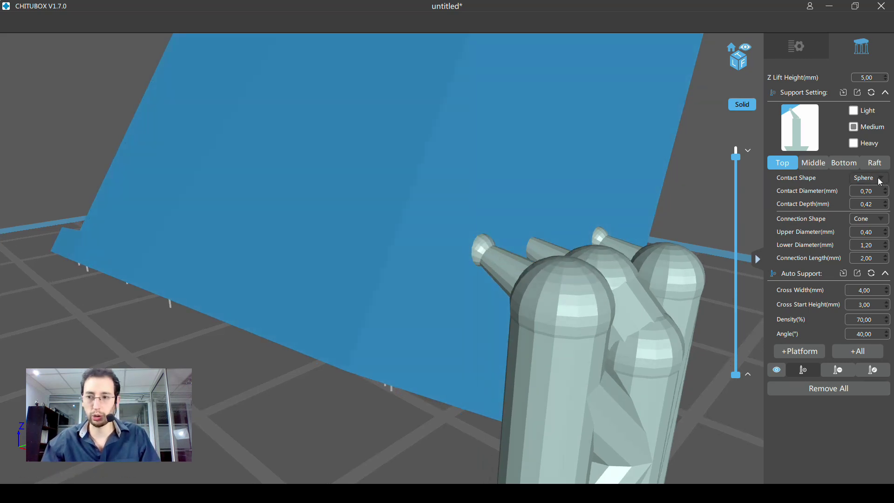
mouse_move(753, 268)
right_mouse_down()
mouse_move(567, 275)
mouse_move(648, 295)
mouse_move(626, 273)
mouse_move(558, 270)
right_mouse_up()
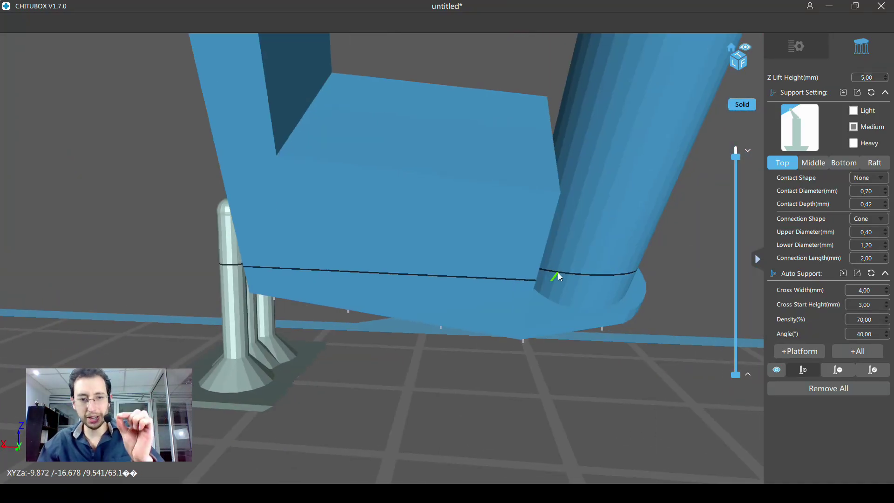
Add a support pillar under the model's bottom edge
scroll(536, 286, "up", 2)
right_click_drag(509, 286, 479, 292)
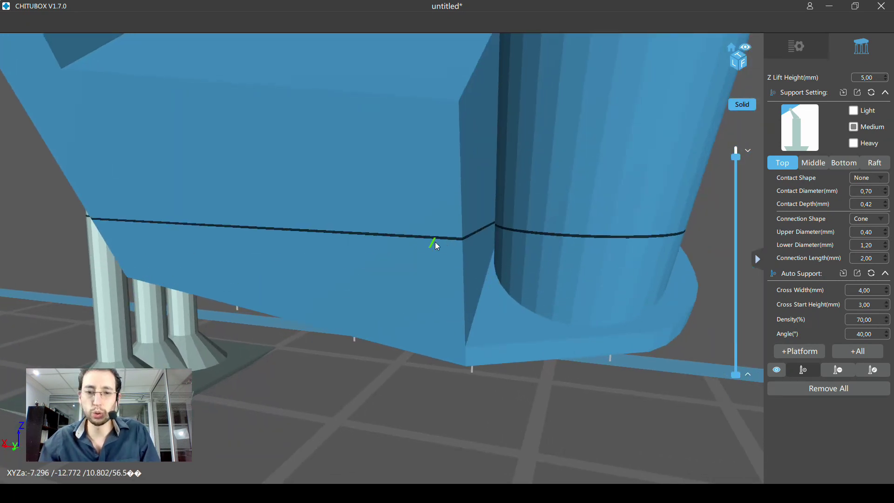
left_click(381, 192)
scroll(357, 252, "up", 2)
scroll(364, 245, "up", 2)
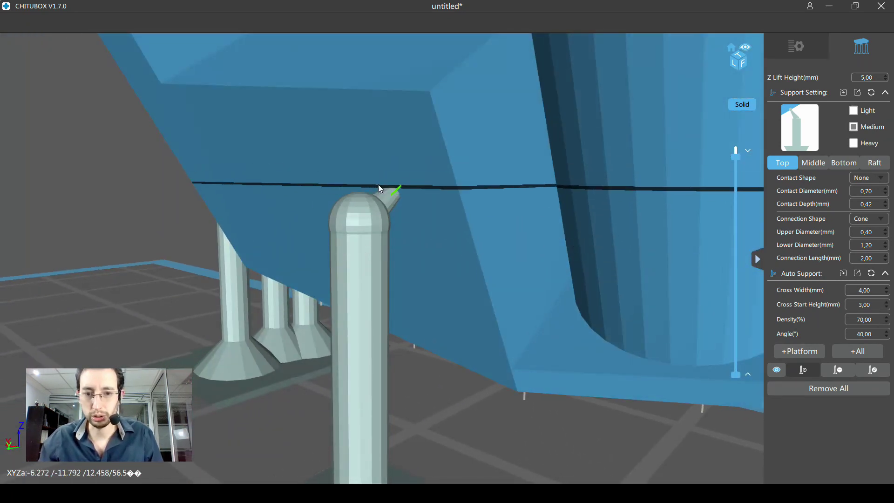
right_click_drag(389, 278, 393, 276)
Add one Light-preset support and one Heavy-preset support along the model edge
left_click(855, 111)
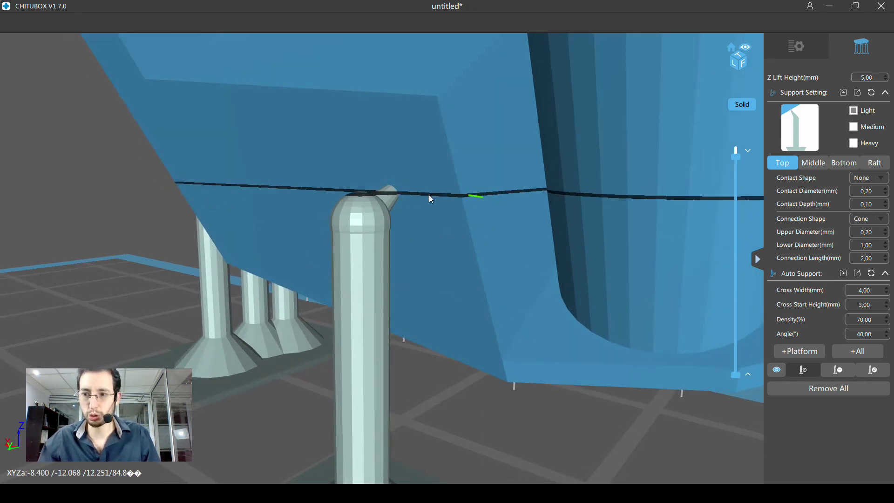
left_click(429, 200)
right_click_drag(432, 214, 468, 250)
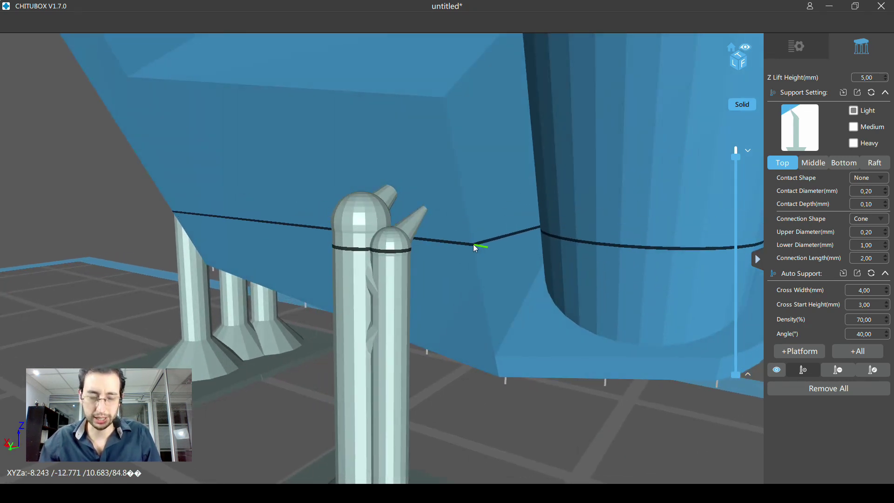
left_click(859, 144)
left_click(457, 209)
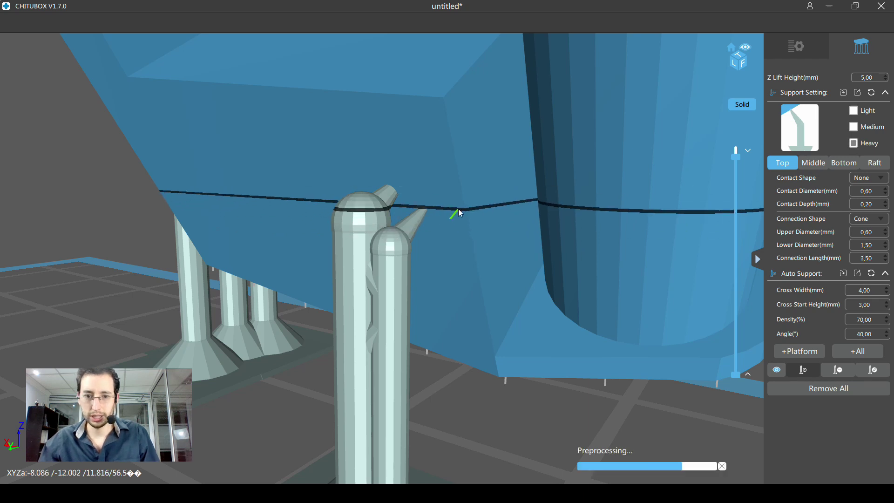
mouse_move(471, 263)
right_mouse_down()
mouse_move(488, 270)
mouse_move(472, 241)
mouse_move(457, 290)
right_mouse_up()
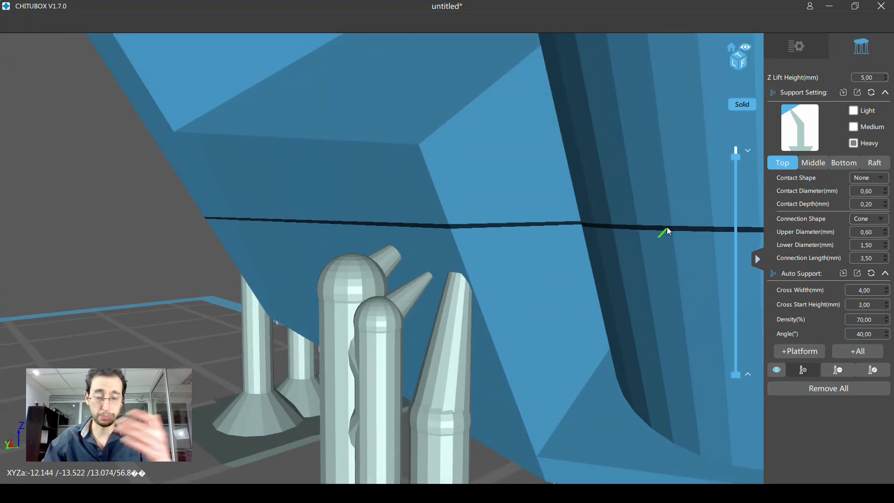
Reset Top contact settings to defaults and orbit around the tilted cylinder
scroll(430, 303, "down", 5)
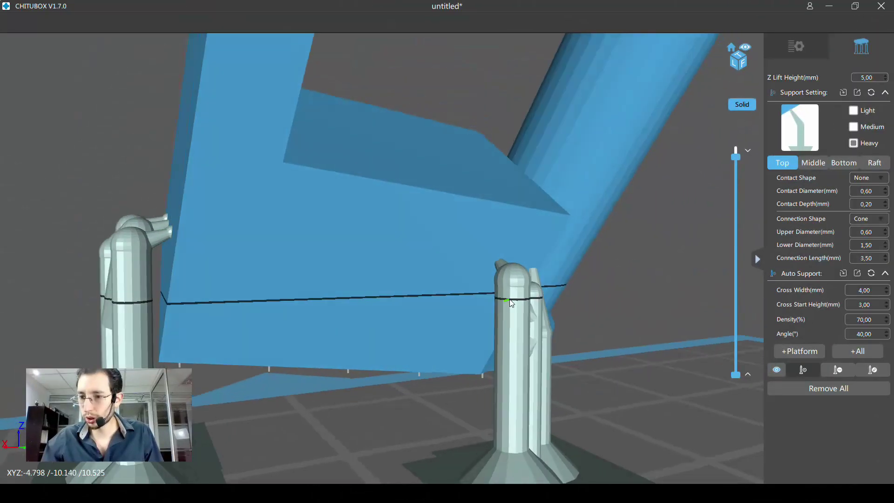
scroll(509, 299, "down", 2)
scroll(521, 300, "down", 2)
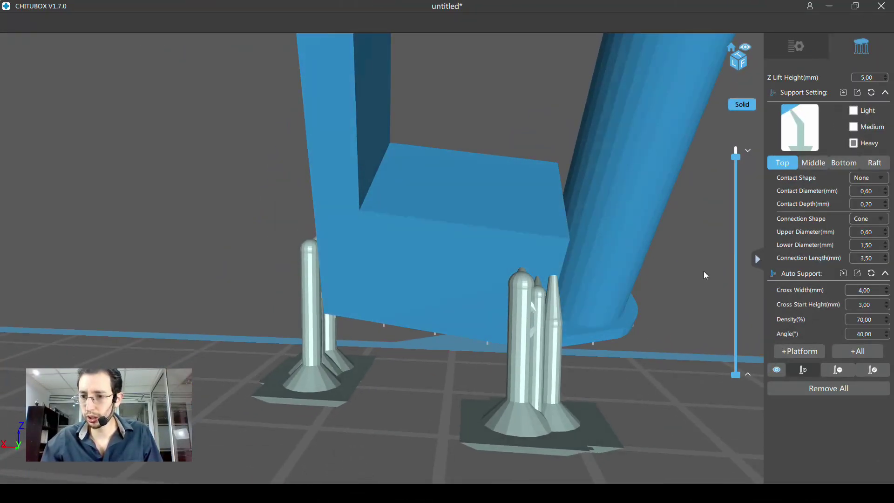
left_click_drag(705, 275, 870, 94)
left_click(875, 95)
scroll(580, 303, "down", 1)
scroll(580, 303, "down", 1)
mouse_move(591, 228)
left_mouse_down()
mouse_move(603, 276)
mouse_move(555, 283)
mouse_move(450, 253)
left_mouse_up()
left_click_drag(522, 281, 890, 122)
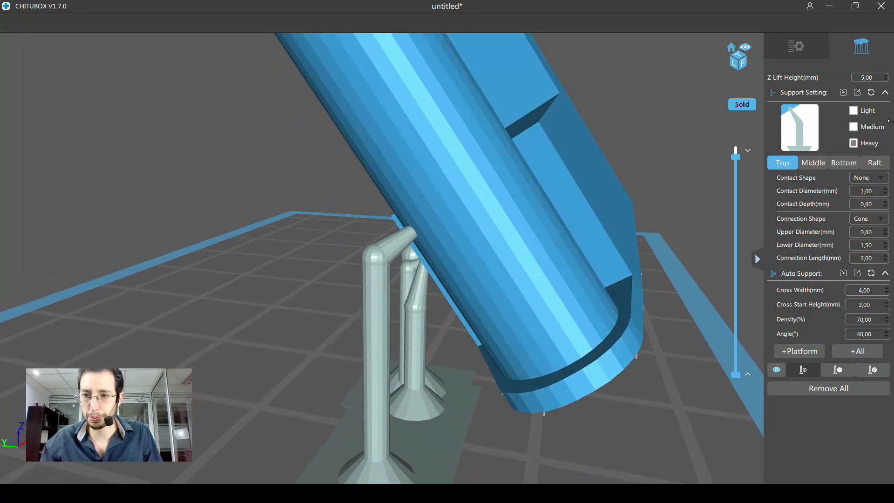
Add a support column under the model edge and raise Upper Diameter to 1,00
mouse_move(385, 319)
left_mouse_down()
mouse_move(490, 320)
mouse_move(474, 303)
mouse_move(570, 316)
mouse_move(573, 333)
left_mouse_up()
left_click(558, 317)
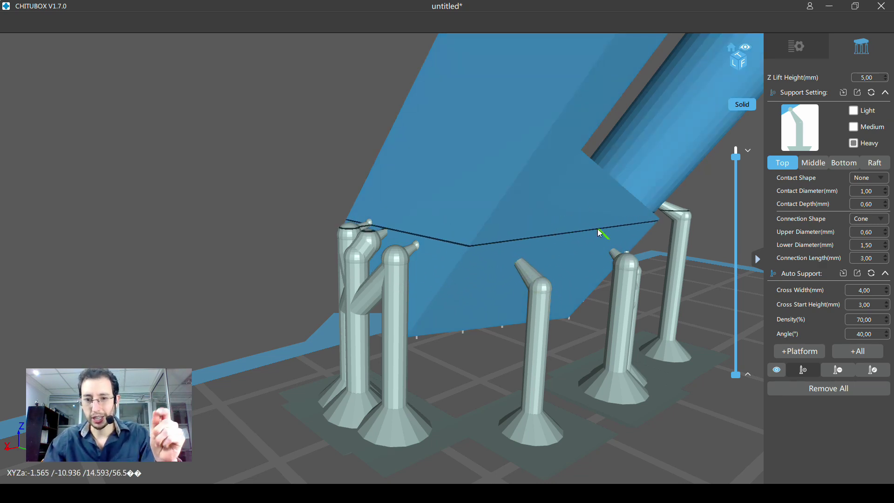
left_click(887, 230)
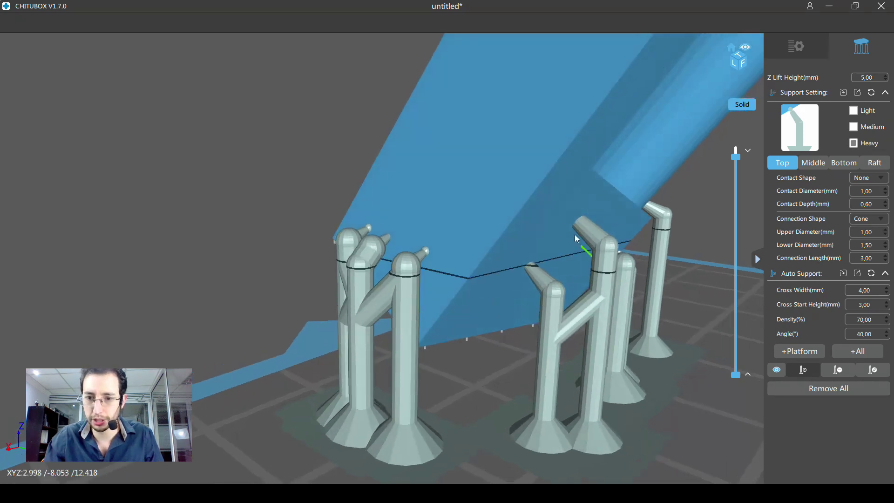
Orbit and zoom around the supports to inspect them from several angles
left_click_drag(617, 268, 706, 194)
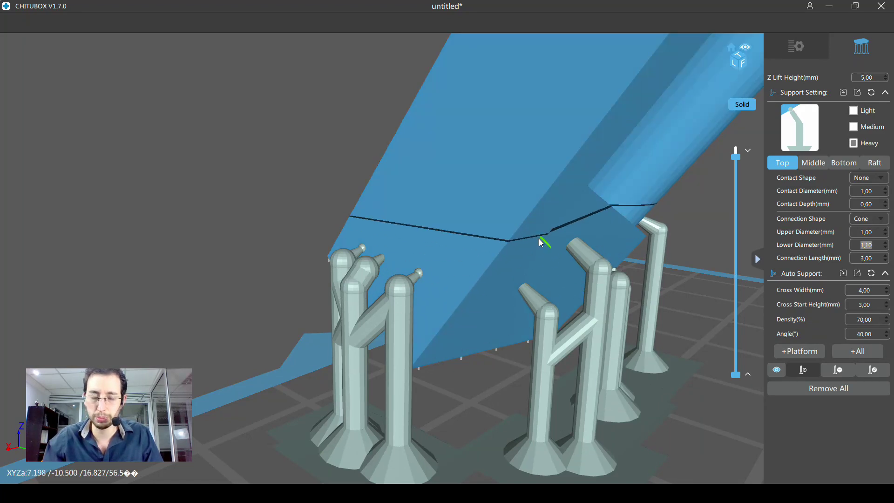
left_click_drag(523, 309, 884, 267)
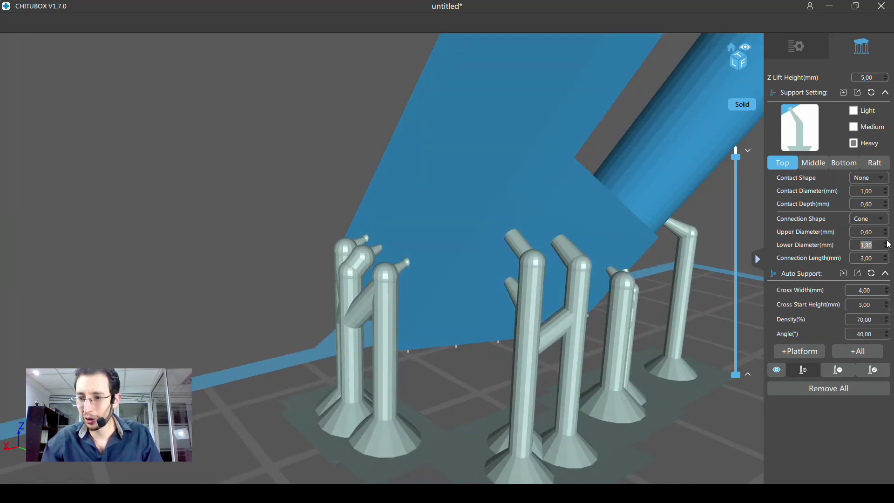
scroll(888, 240, "down", 2)
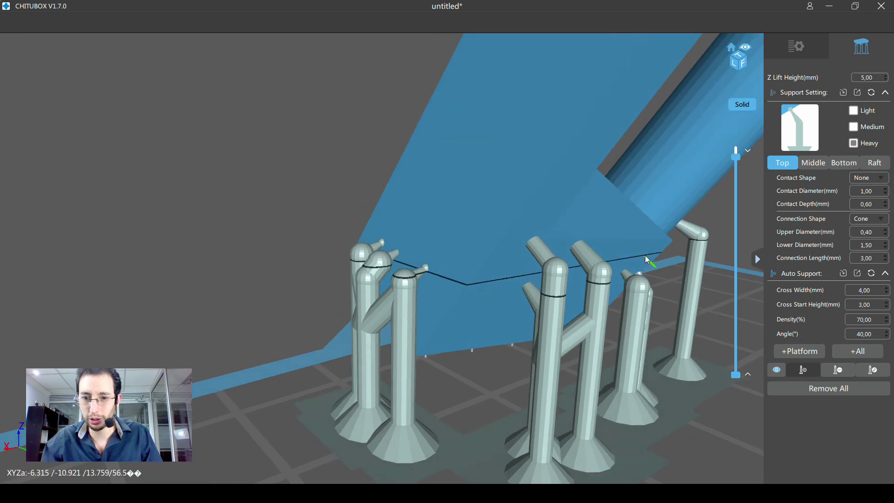
left_click_drag(436, 214, 585, 242)
mouse_move(621, 259)
right_mouse_down()
mouse_move(557, 222)
mouse_move(566, 197)
mouse_move(641, 266)
right_mouse_up()
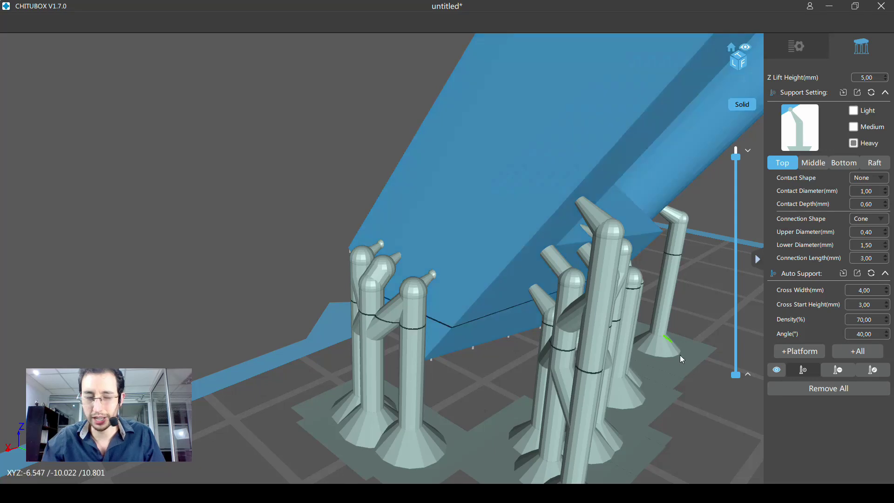
mouse_move(593, 320)
right_mouse_down()
mouse_move(604, 292)
mouse_move(552, 317)
mouse_move(515, 303)
mouse_move(518, 321)
mouse_move(585, 295)
mouse_move(494, 294)
mouse_move(606, 296)
mouse_move(659, 280)
right_mouse_up()
Remove all supports and cut the model down to its lowest layers
left_click(837, 391)
left_click(421, 267)
left_click_drag(740, 157, 745, 306)
mouse_move(746, 307)
right_mouse_down()
mouse_move(638, 339)
mouse_move(747, 311)
right_mouse_up()
left_click_drag(746, 306, 740, 327)
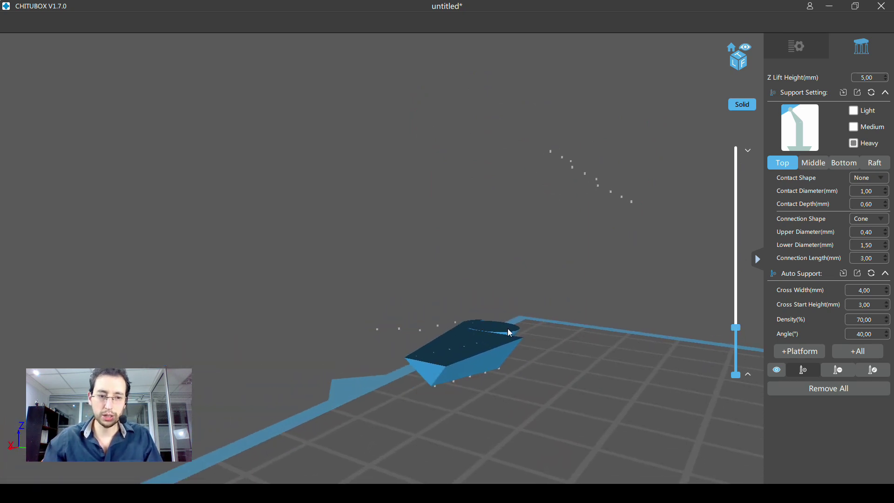
Reveal a few more layers of the cut model and view it from a low side angle
right_click_drag(510, 332, 763, 338)
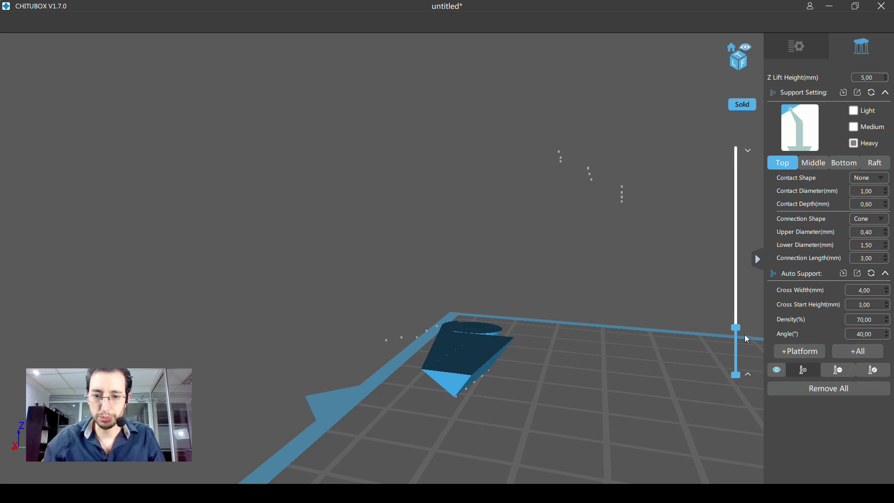
mouse_move(736, 328)
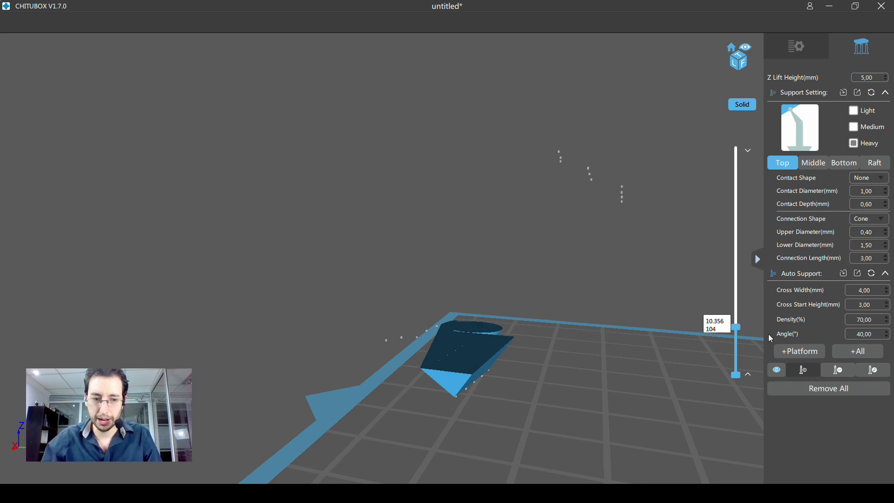
left_click_drag(744, 327, 738, 321)
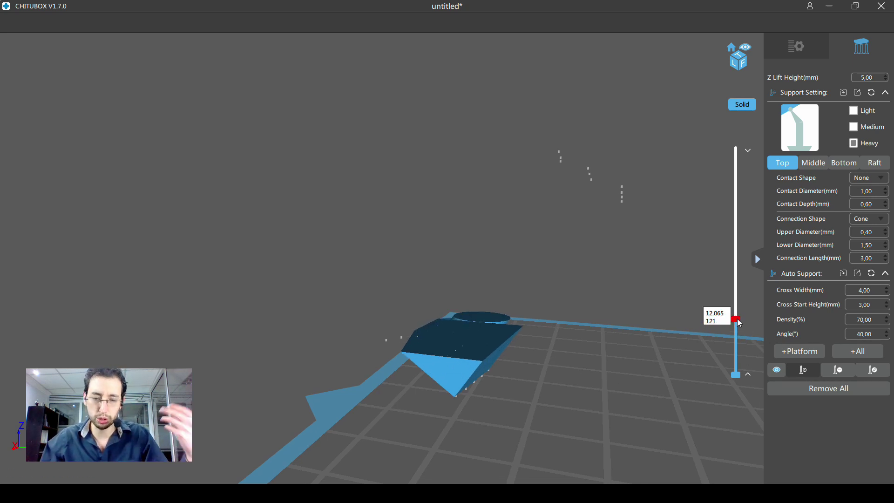
mouse_move(741, 323)
left_mouse_down()
mouse_move(741, 310)
mouse_move(740, 317)
left_mouse_up()
mouse_move(553, 283)
right_mouse_down()
mouse_move(583, 371)
mouse_move(533, 365)
mouse_move(647, 380)
mouse_move(594, 376)
mouse_move(609, 391)
mouse_move(586, 393)
mouse_move(625, 396)
right_mouse_up()
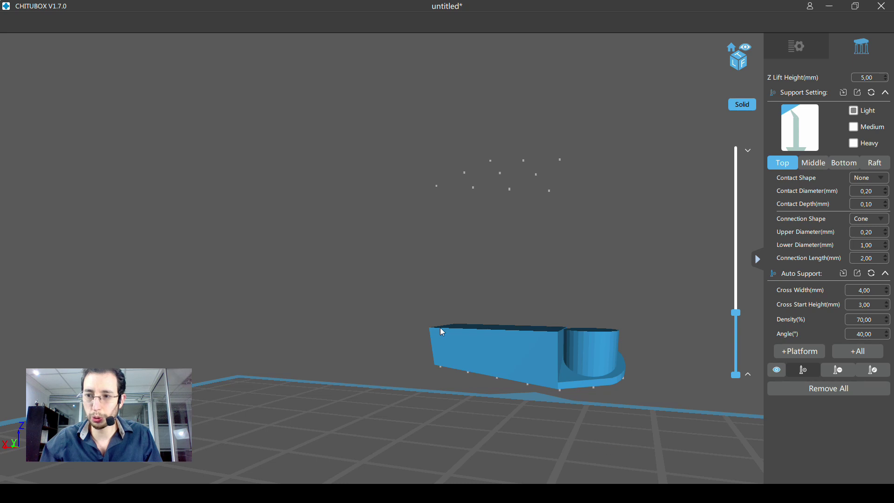
mouse_move(613, 315)
right_mouse_down()
mouse_move(589, 365)
mouse_move(622, 365)
mouse_move(623, 373)
right_mouse_up()
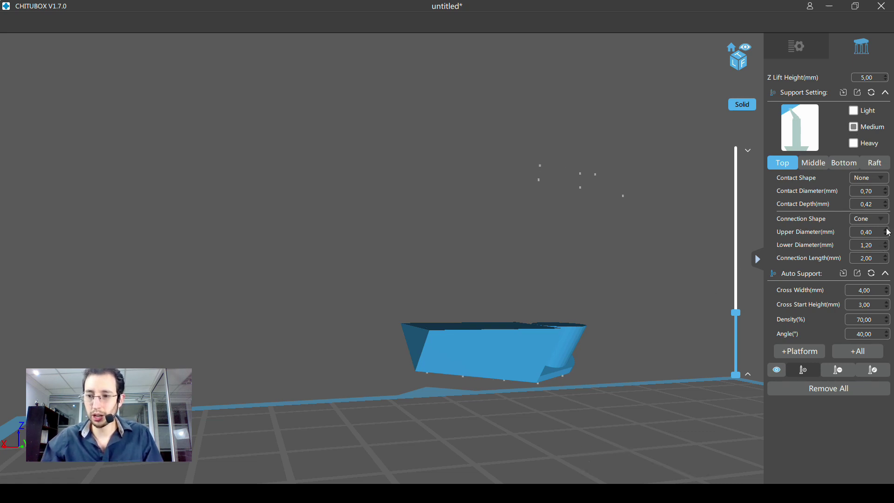
Add six supports along the model's lower front and right edges
right_click_drag(628, 298, 454, 310)
left_click(454, 310)
left_click(511, 313)
left_click(555, 312)
mouse_move(556, 311)
right_mouse_down()
mouse_move(599, 320)
mouse_move(525, 336)
right_mouse_up()
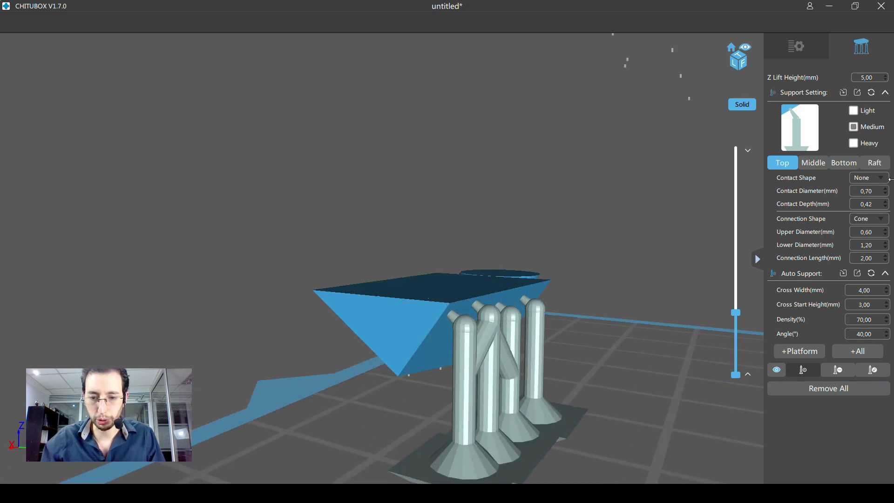
left_click(496, 296)
left_click(529, 292)
right_click_drag(529, 292, 484, 301)
left_click(601, 298)
mouse_move(624, 295)
right_mouse_down()
mouse_move(650, 320)
mouse_move(605, 305)
mouse_move(748, 307)
right_mouse_up()
Show more layers and add three supports along the model's top edge
mouse_move(736, 313)
left_mouse_down()
mouse_move(728, 212)
mouse_move(729, 233)
left_mouse_up()
mouse_move(643, 242)
right_mouse_down()
mouse_move(558, 256)
mouse_move(572, 236)
mouse_move(569, 290)
mouse_move(577, 213)
right_mouse_up()
mouse_move(598, 255)
right_mouse_down()
mouse_move(600, 286)
mouse_move(605, 267)
right_mouse_up()
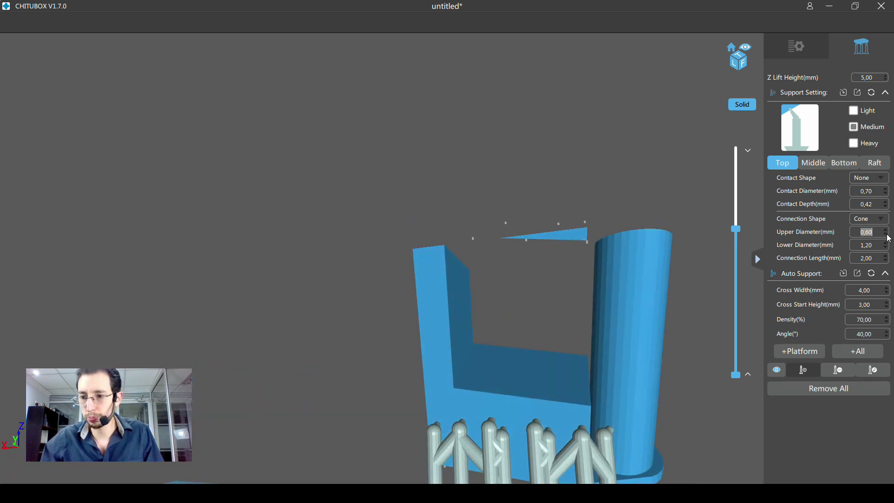
left_click(581, 240)
mouse_move(557, 246)
right_mouse_down()
mouse_move(600, 271)
mouse_move(586, 290)
mouse_move(598, 229)
right_mouse_up()
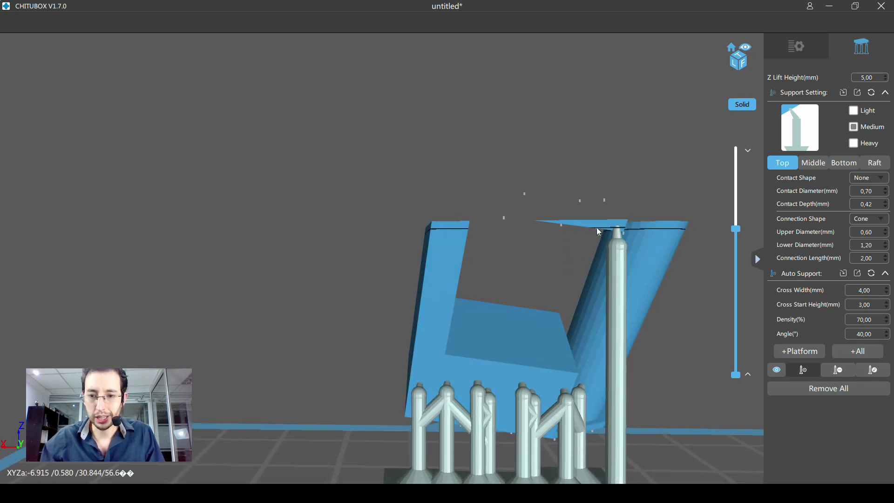
left_click(598, 228)
left_click(577, 226)
mouse_move(651, 240)
right_mouse_down()
mouse_move(627, 262)
mouse_move(562, 258)
right_mouse_up()
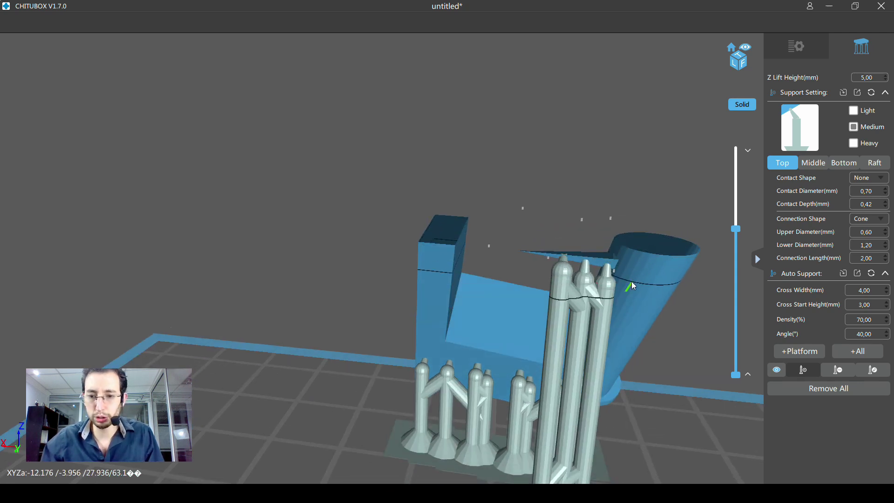
right_click_drag(632, 281, 618, 290)
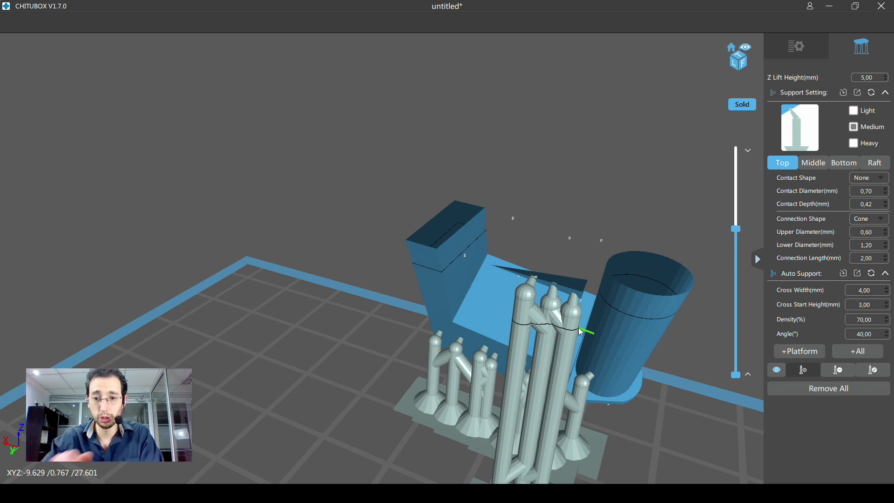
Show the full model and add two more upper-edge supports, one braced
left_click_drag(736, 229, 736, 150)
right_click_drag(538, 314, 537, 271)
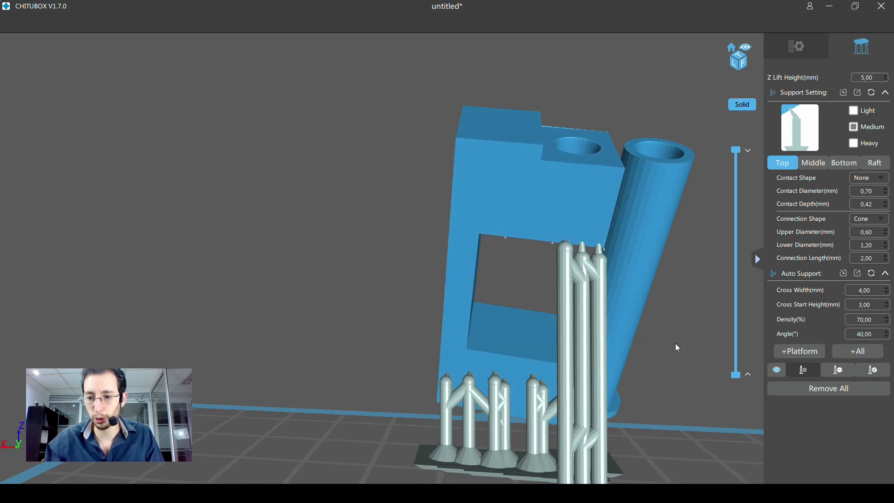
left_click(544, 239)
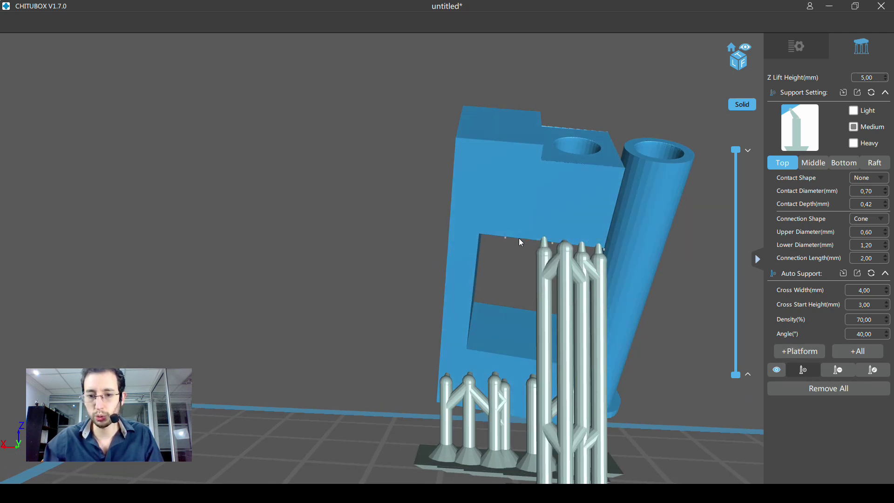
left_click(491, 233)
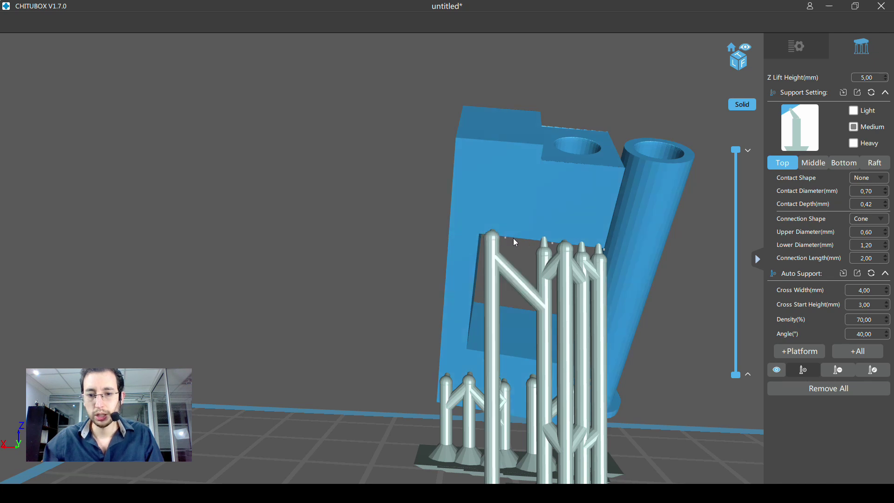
right_click_drag(530, 237, 602, 287)
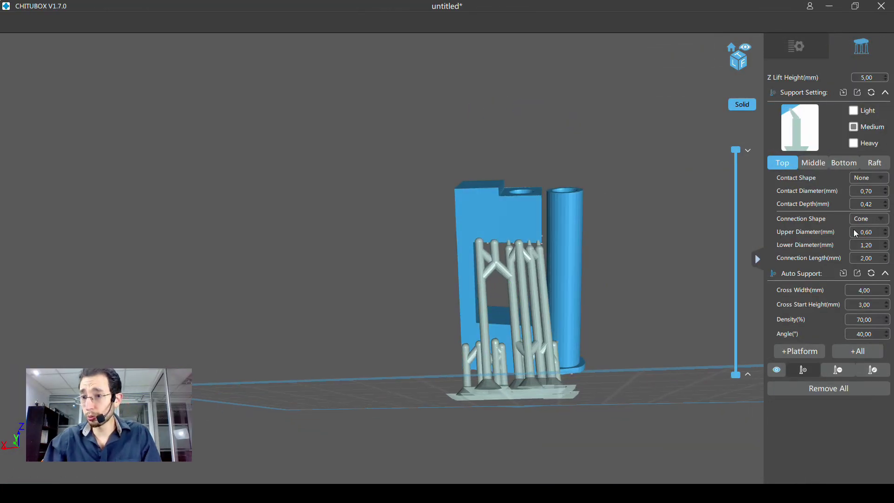
mouse_move(530, 274)
right_mouse_down()
mouse_move(475, 295)
mouse_move(431, 271)
right_mouse_up()
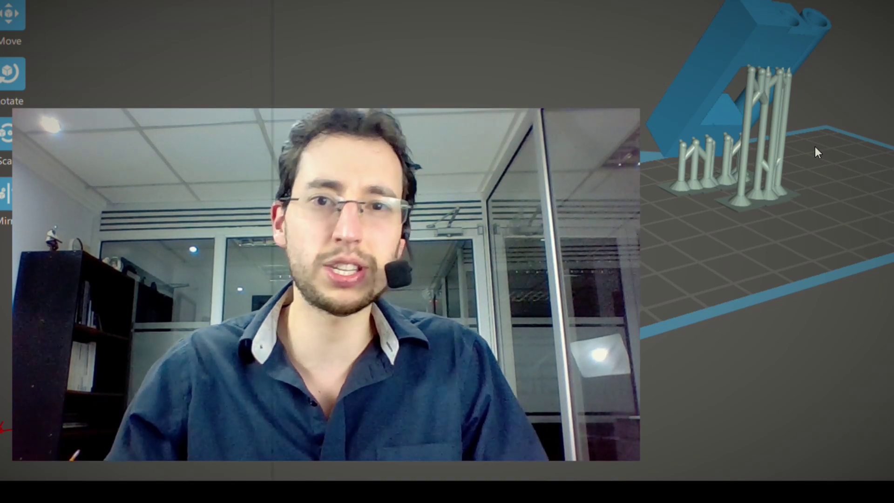
right_click_drag(801, 110, 856, 123)
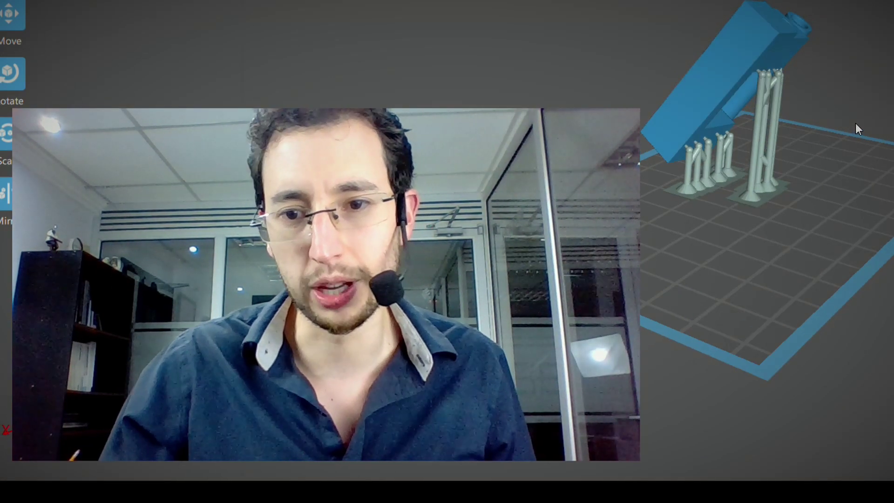
right_click_drag(856, 122, 871, 171)
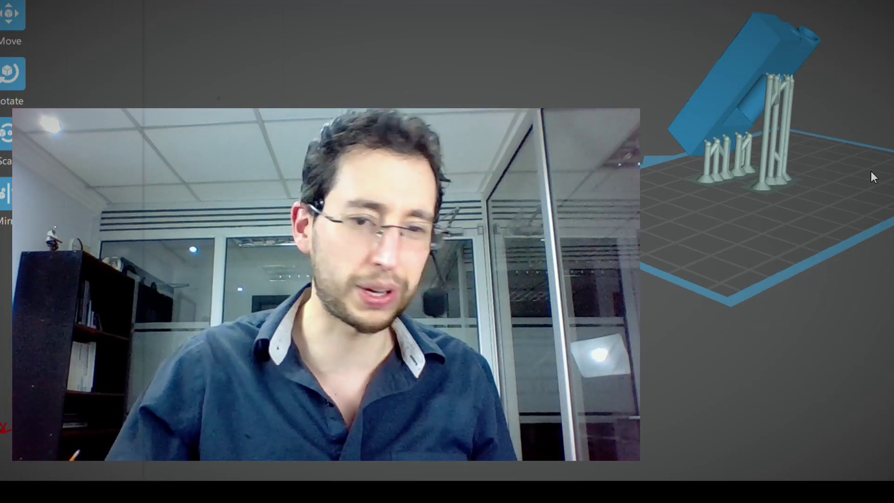